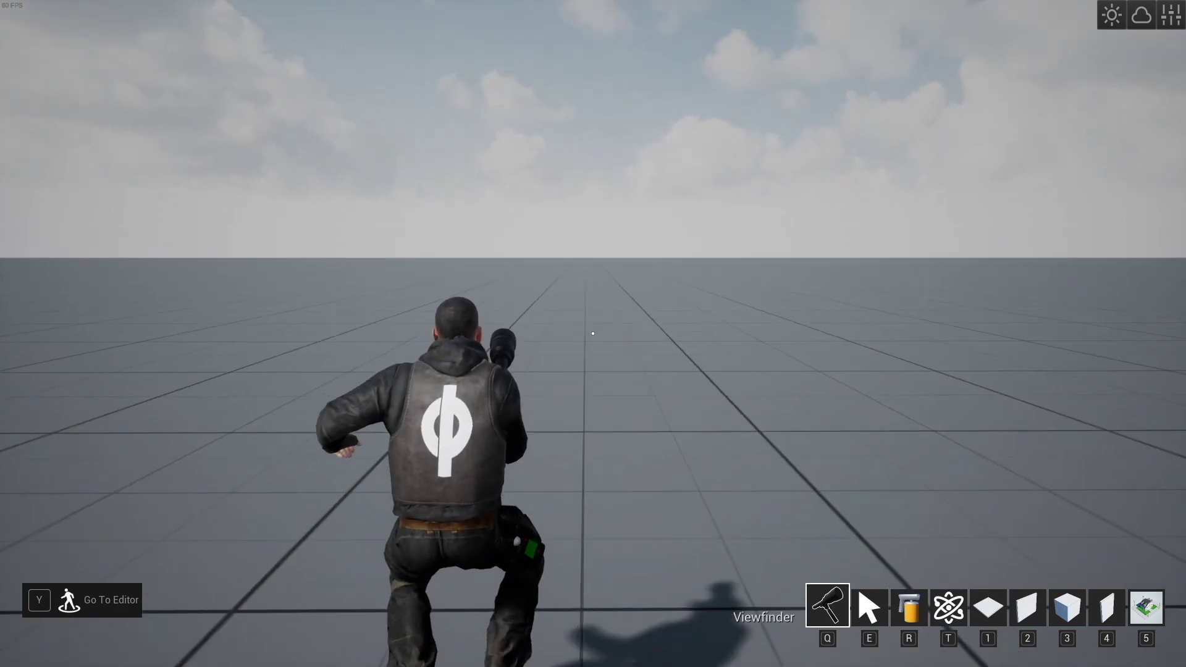
# - Browse the Residential, Commercial and Urban categories of building pieces in the Department Menu
pyautogui.press('Tab')
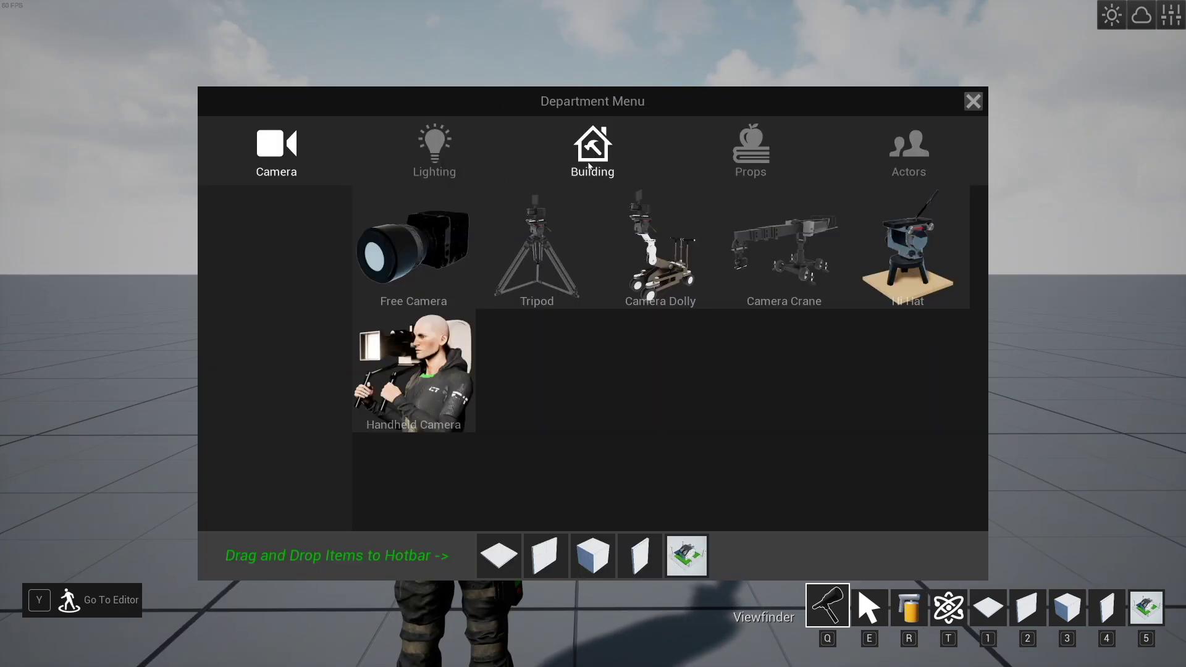
pyautogui.click(589, 166)
pyautogui.click(266, 248)
pyautogui.click(263, 262)
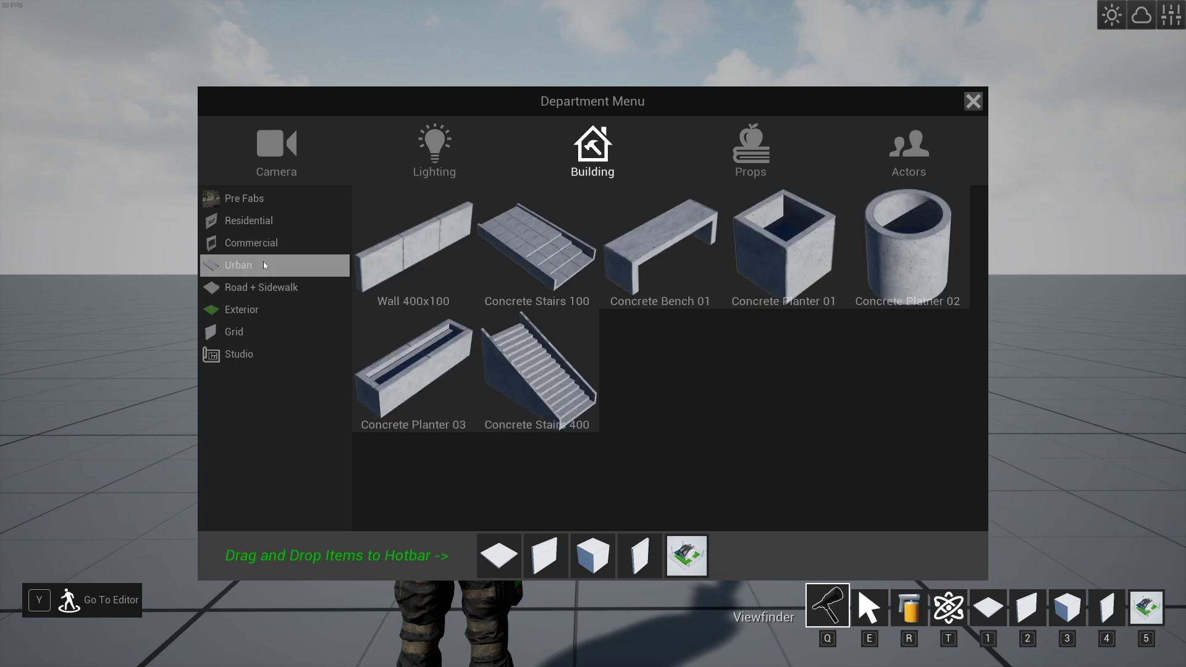
pyautogui.click(265, 242)
pyautogui.click(267, 265)
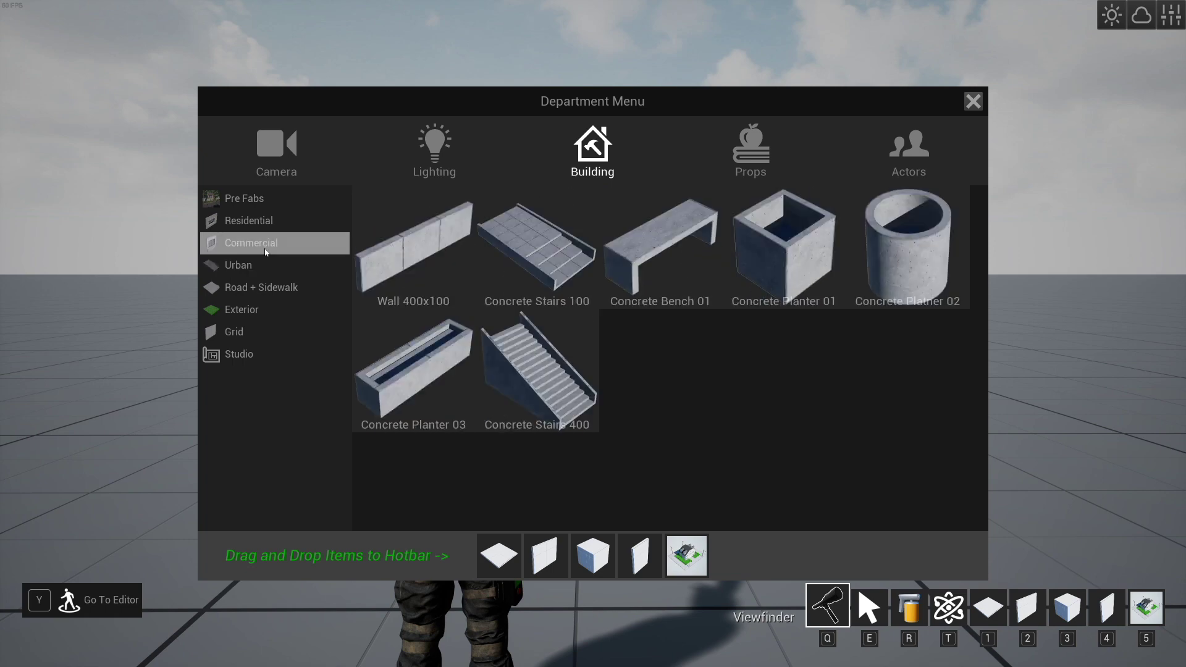
pyautogui.click(266, 244)
pyautogui.click(263, 262)
pyautogui.click(260, 245)
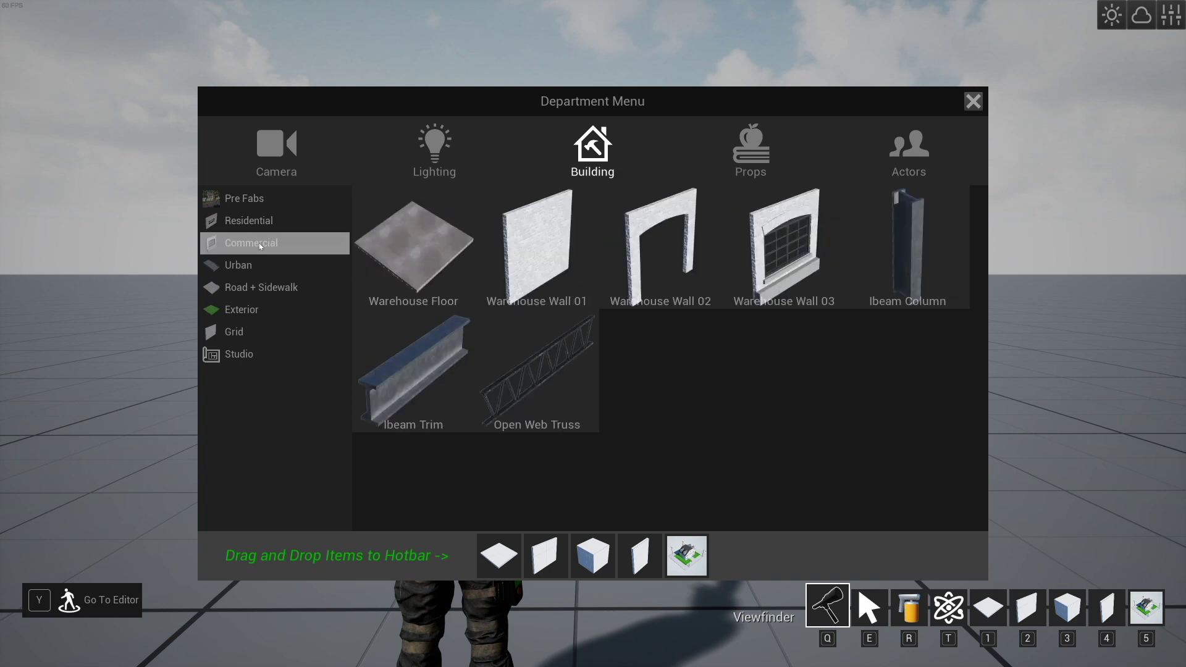
pyautogui.click(259, 268)
pyautogui.click(263, 246)
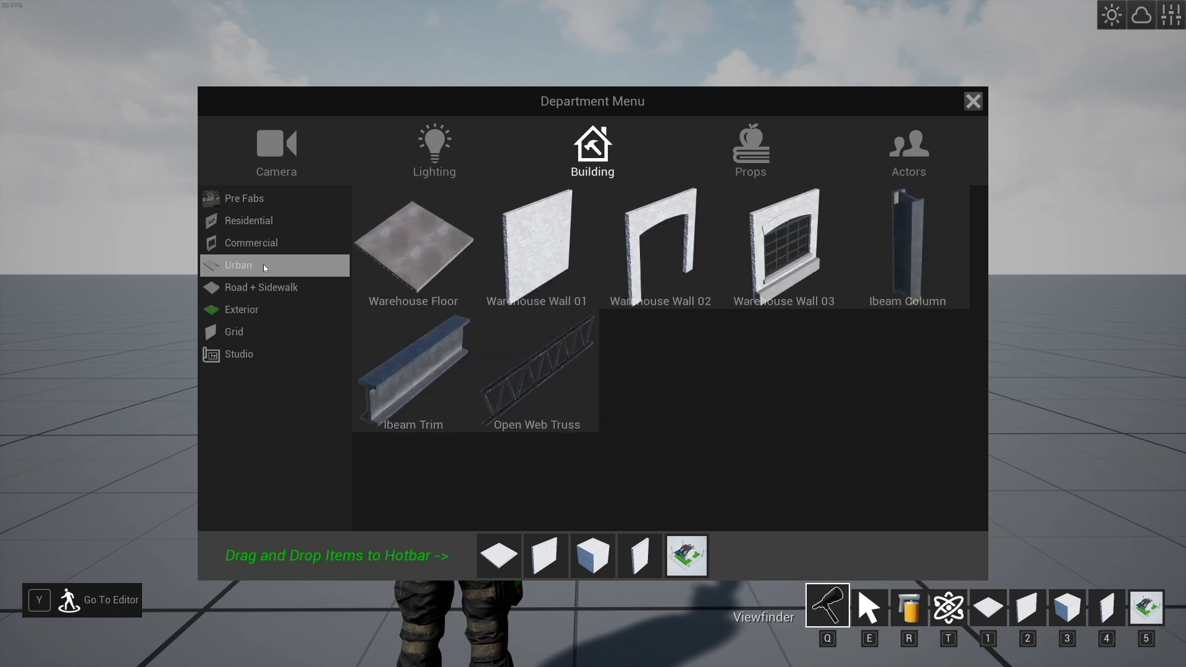
pyautogui.click(259, 244)
pyautogui.click(257, 223)
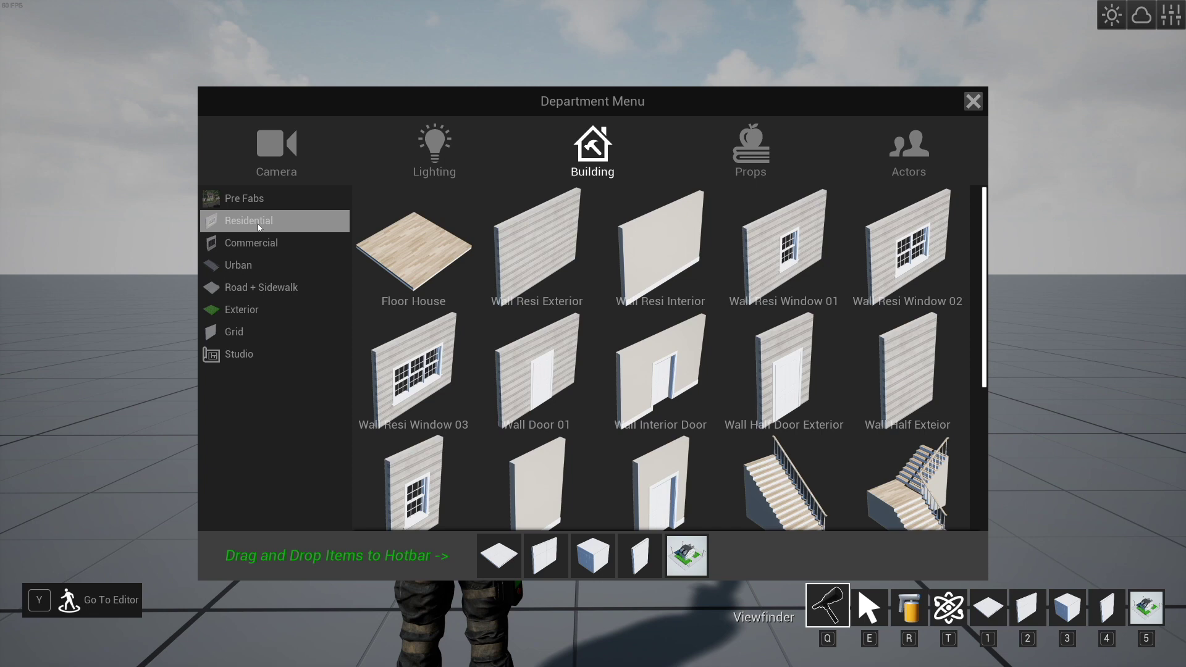
pyautogui.click(261, 245)
pyautogui.click(261, 265)
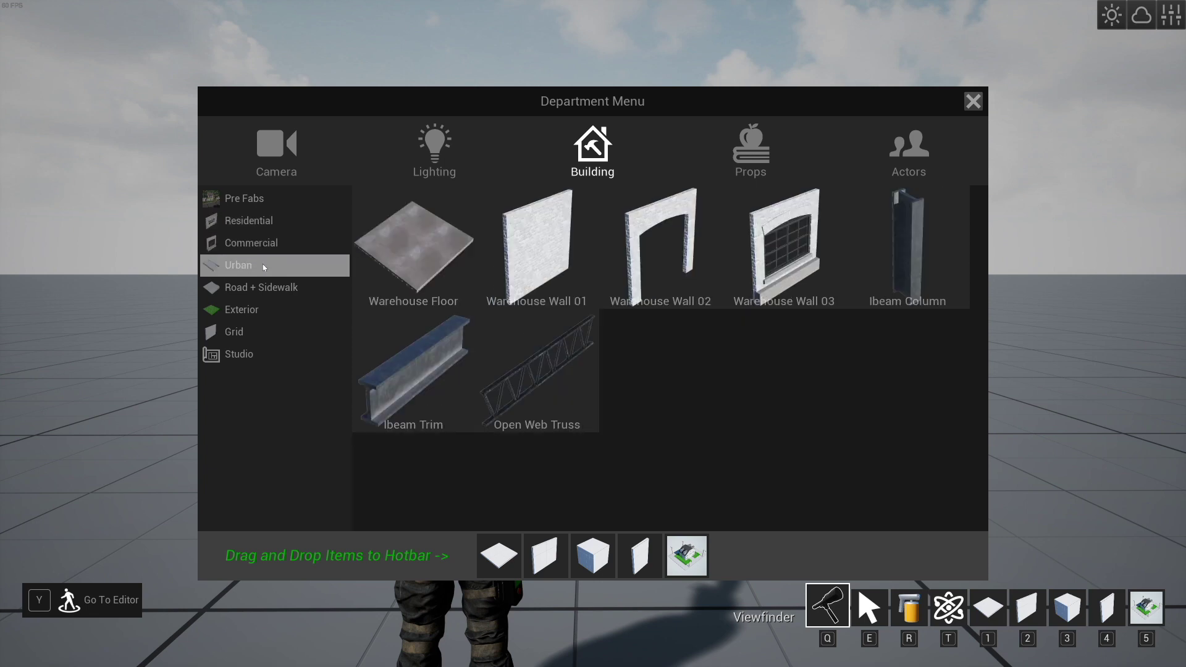
# - Fill hotbar slots 1 to 5 with the Commercial pieces Warehouse Floor, Warehouse Wall 02, Warehouse Wall 03, Ibeam Column and Ibeam Trim
pyautogui.click(264, 242)
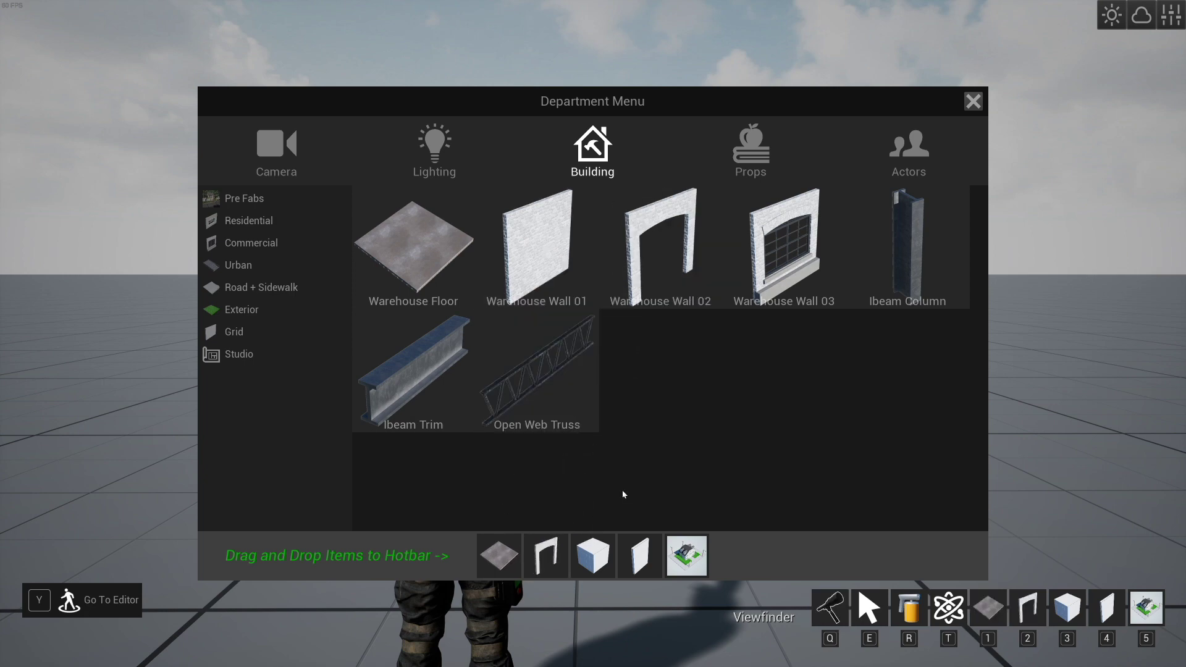
pyautogui.moveTo(785, 247); pyautogui.dragTo(607, 558)
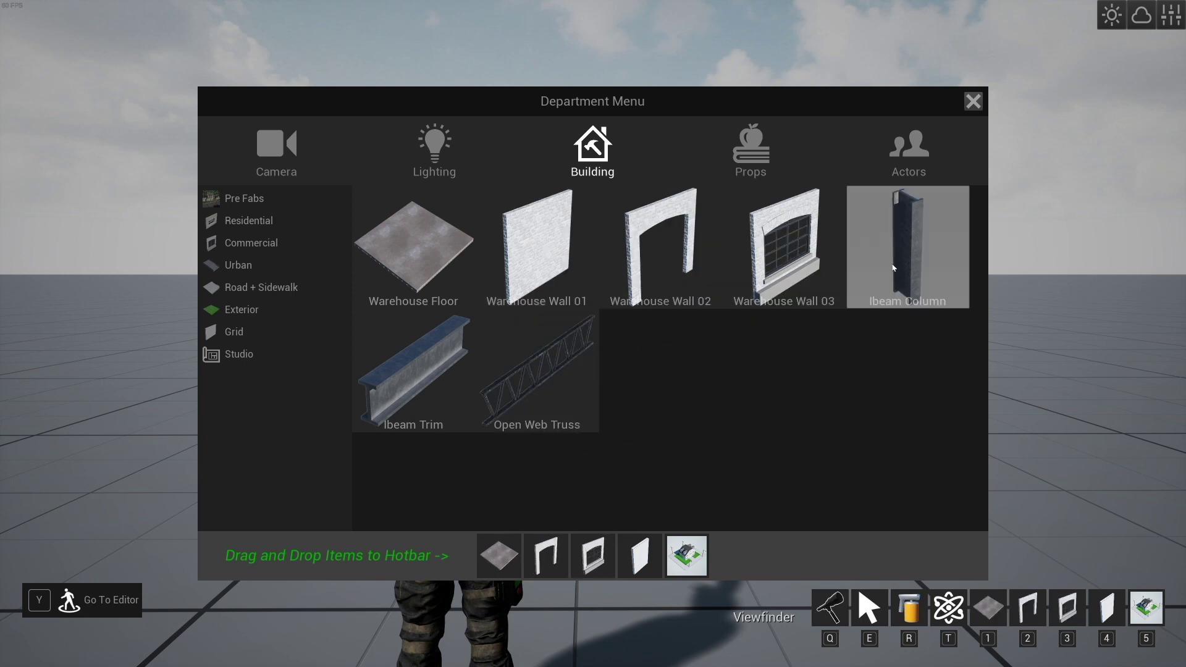
pyautogui.moveTo(905, 247); pyautogui.dragTo(723, 473)
pyautogui.moveTo(435, 408); pyautogui.dragTo(626, 468)
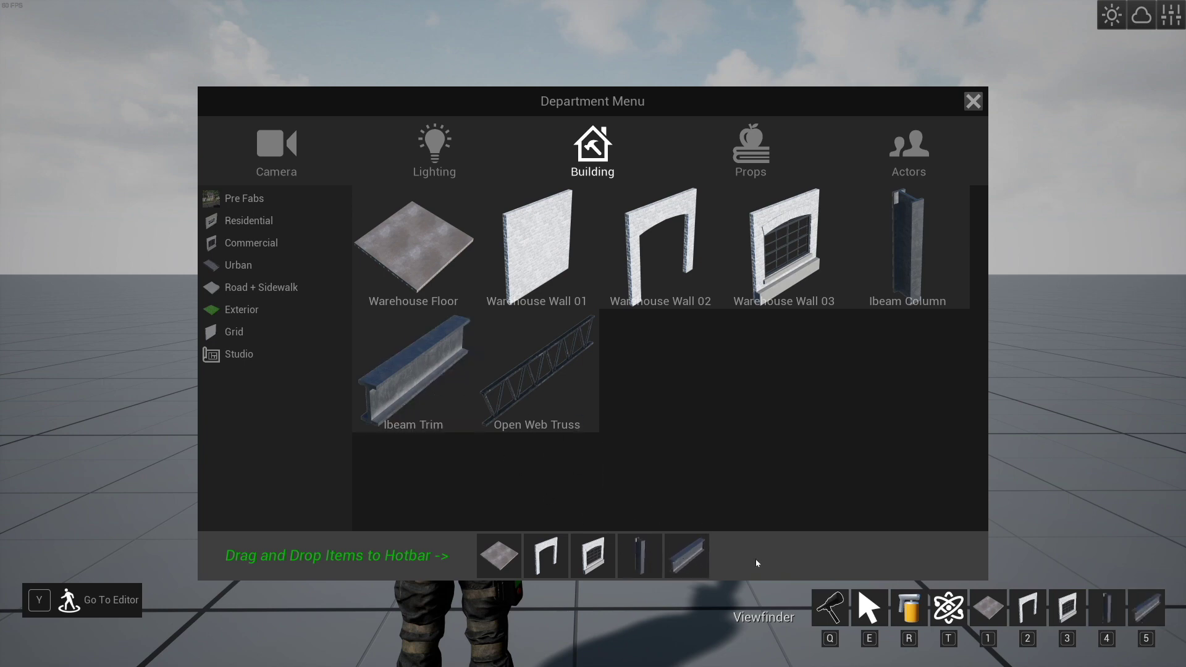
pyautogui.press('Escape')
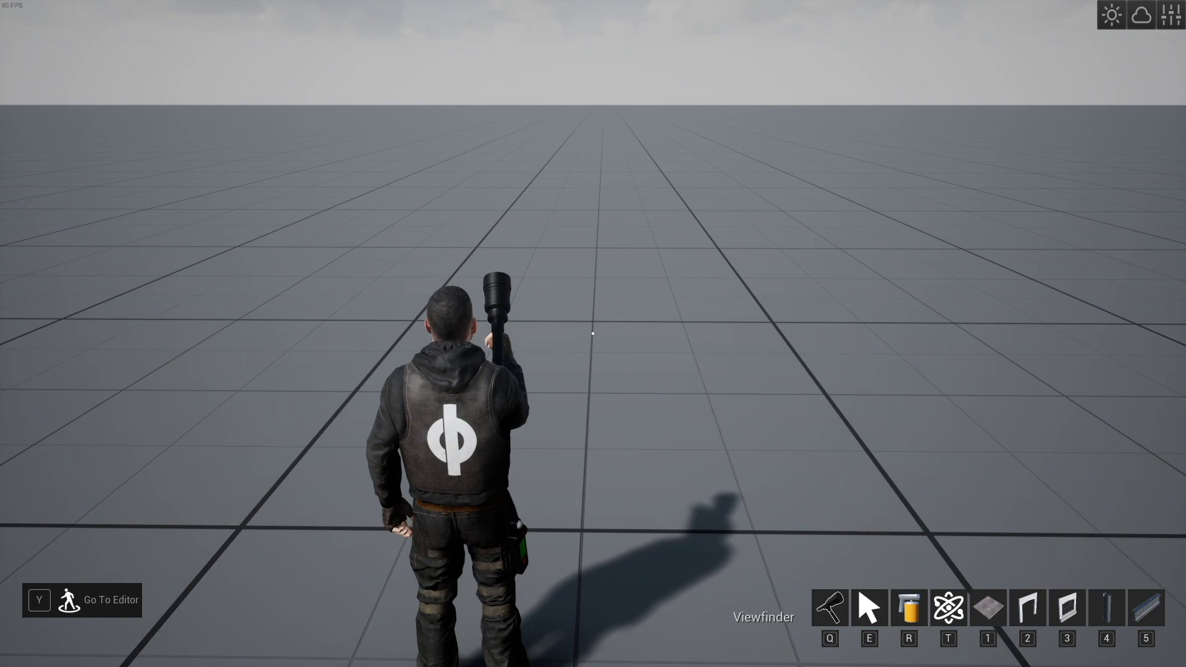
# - Lay adjoining Warehouse Floor tiles on the empty ground to form one continuous rectangular floor
pyautogui.press('1')
pyautogui.click(592, 333)
pyautogui.press('w')
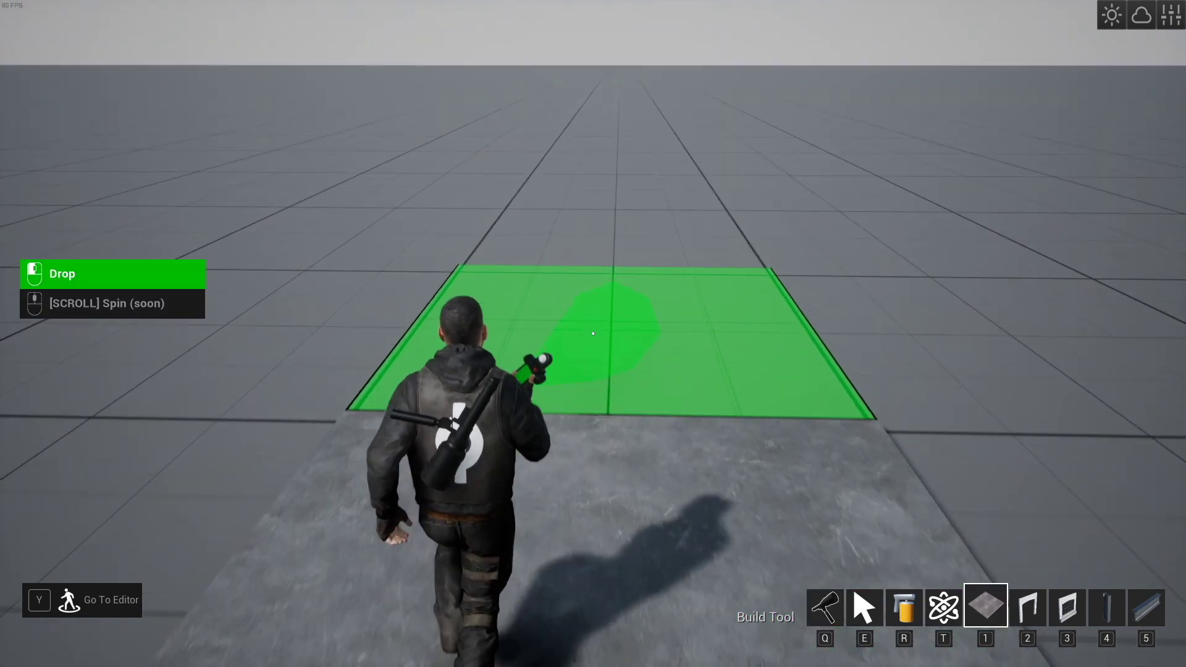
pyautogui.press('d')
pyautogui.press('s')
pyautogui.click(593, 333)
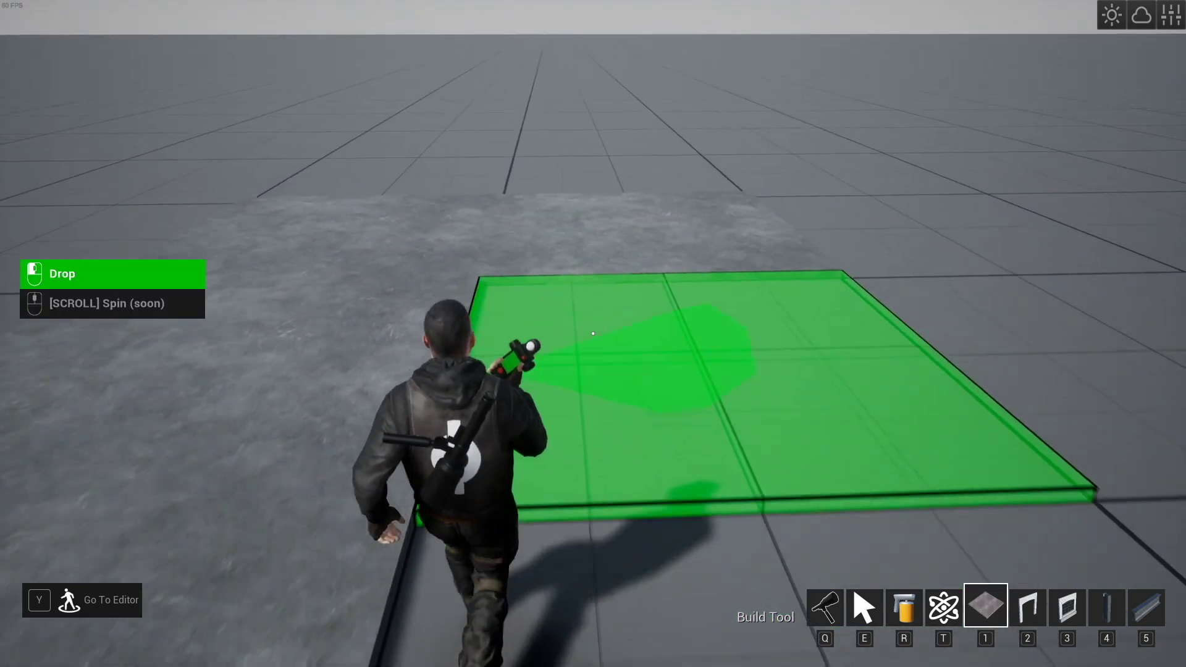
pyautogui.click(593, 333)
pyautogui.click(593, 334)
pyautogui.press('d')
pyautogui.click(593, 333)
pyautogui.press('w')
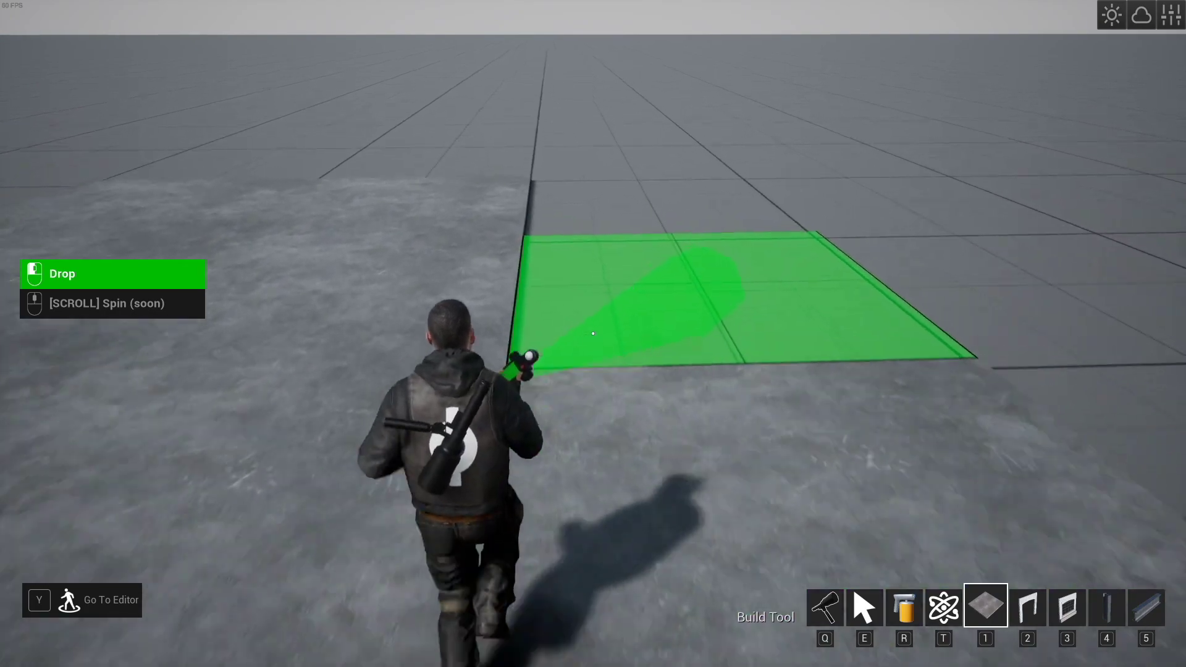
pyautogui.click(593, 334)
pyautogui.press('q')
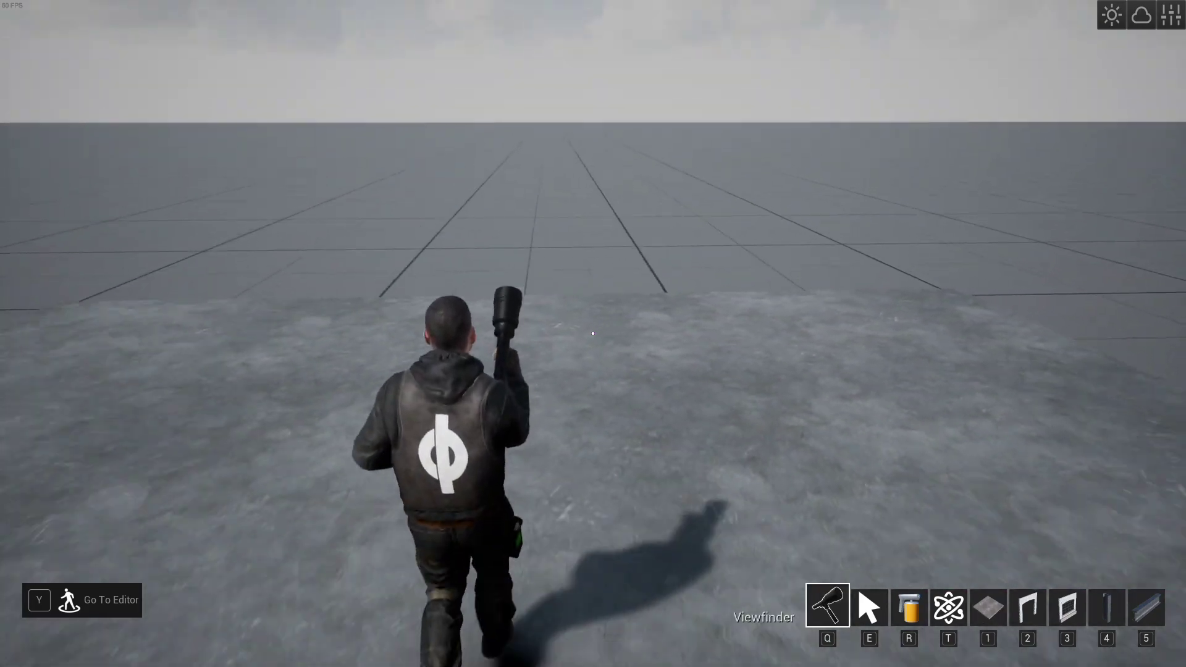
# - Place a Warehouse Wall 02 archway along the far edge of the warehouse floor
pyautogui.press('w')
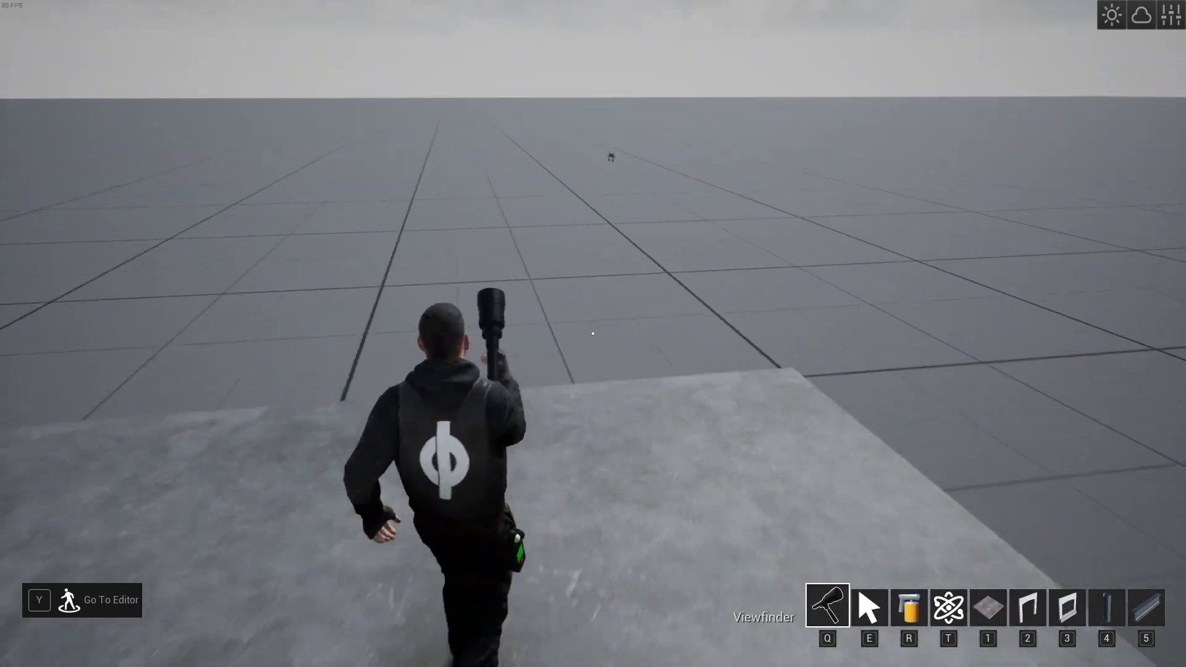
pyautogui.press('2')
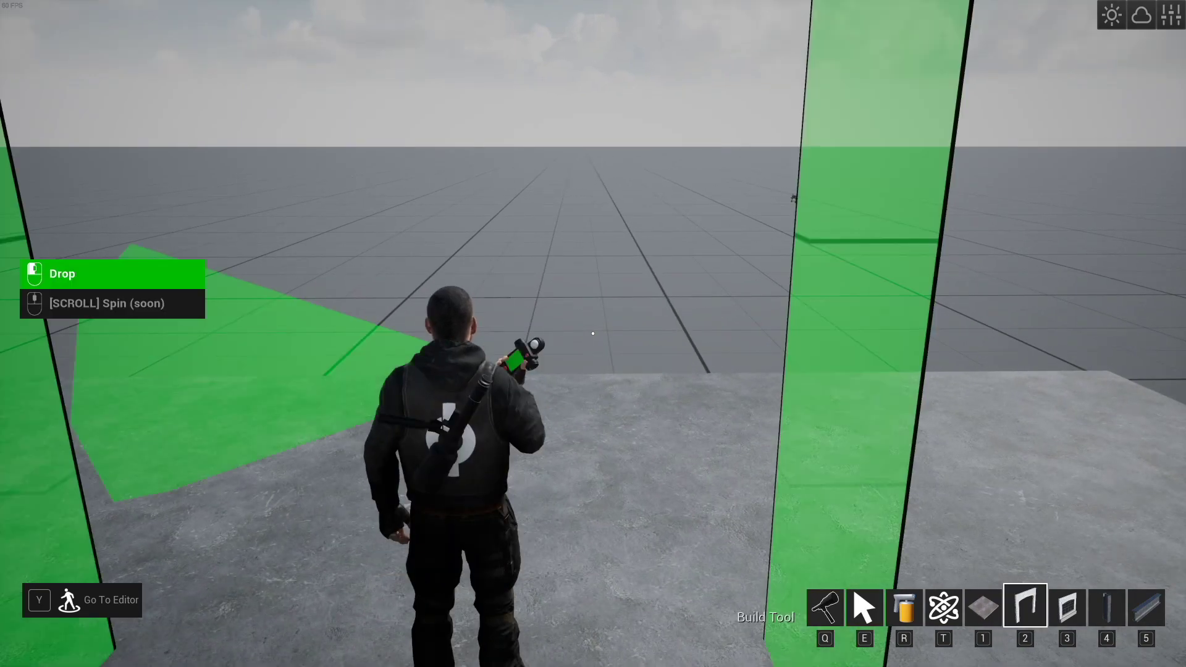
pyautogui.click(593, 334)
pyautogui.press('q')
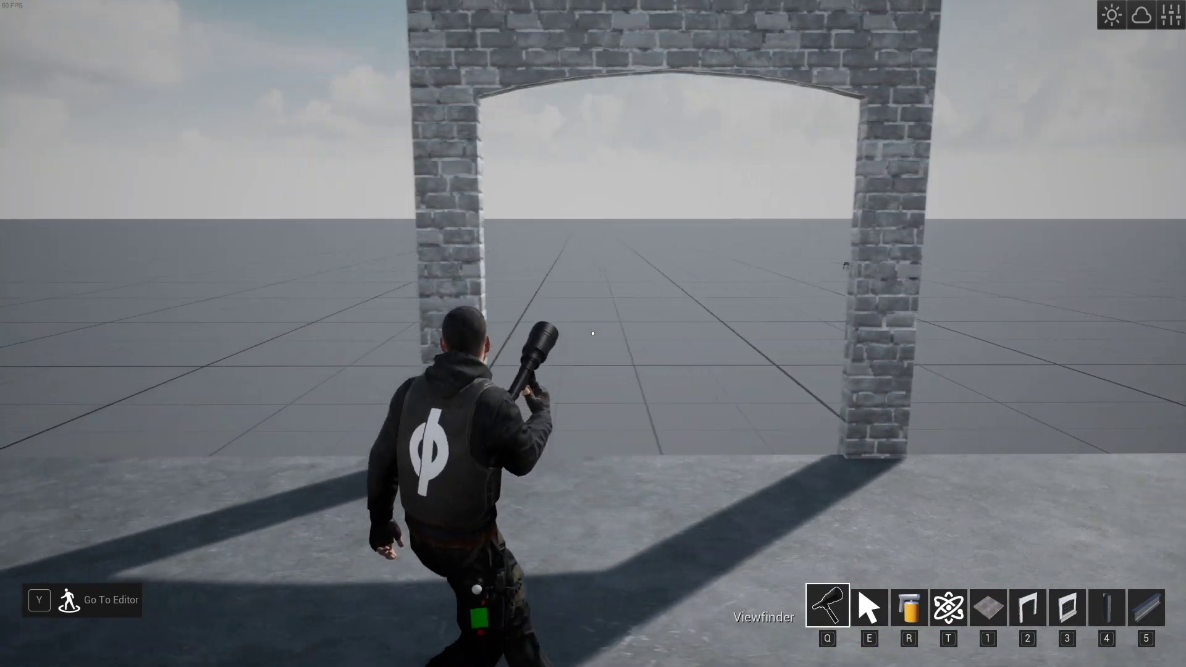
# - Enclose the floor with Warehouse Wall 03 window sections, starting beside the archway and continuing around the corners
pyautogui.press('3')
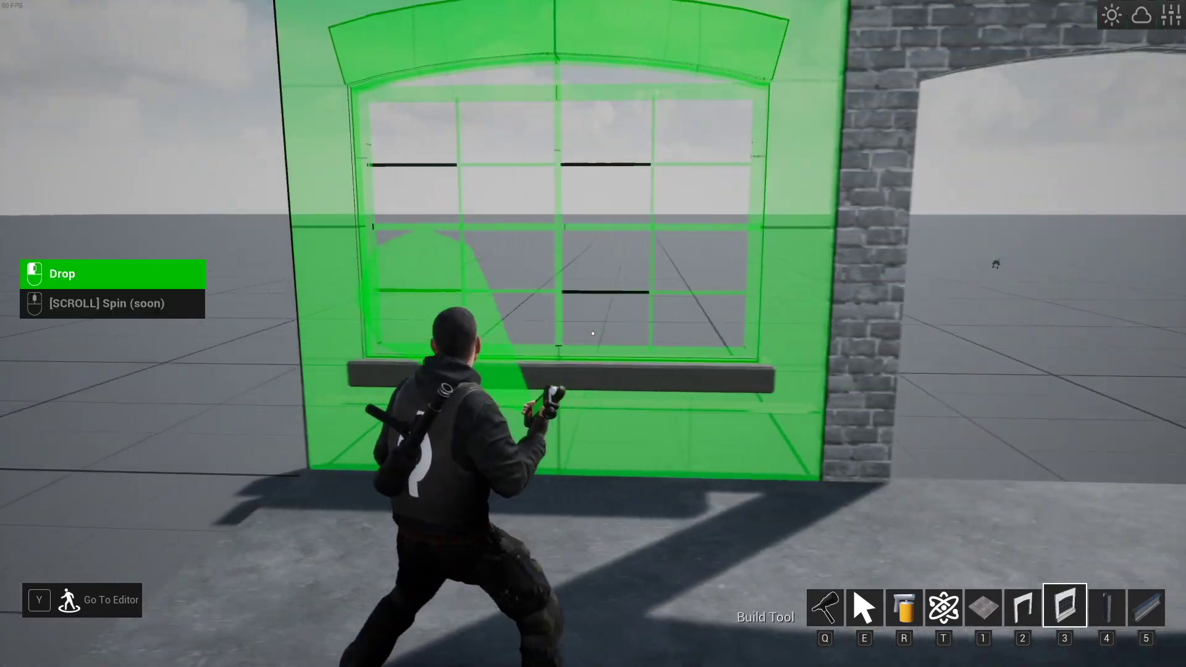
pyautogui.click(593, 333)
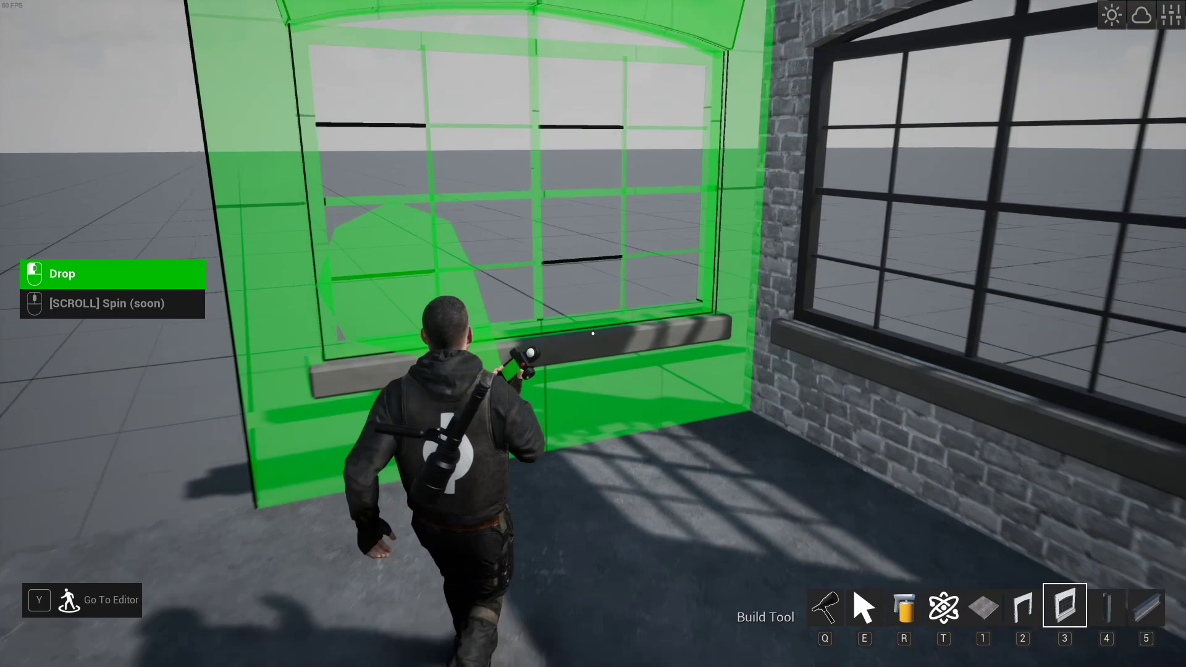
pyautogui.click(593, 334)
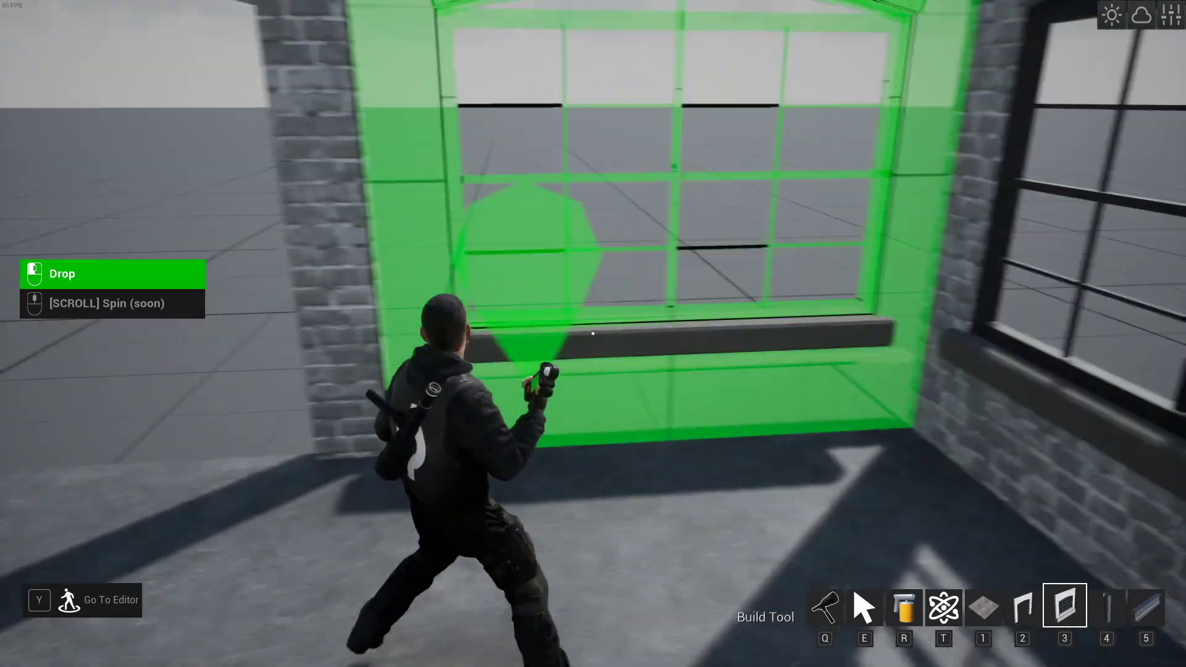
pyautogui.press('q')
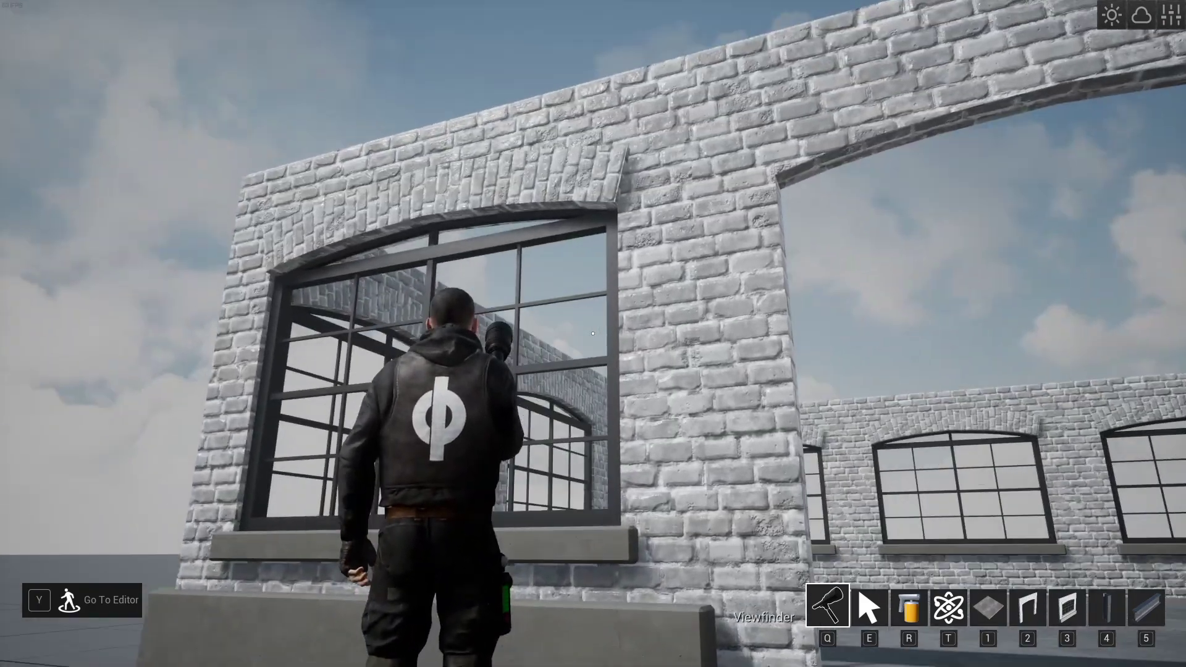
pyautogui.press('d')
pyautogui.press('w')
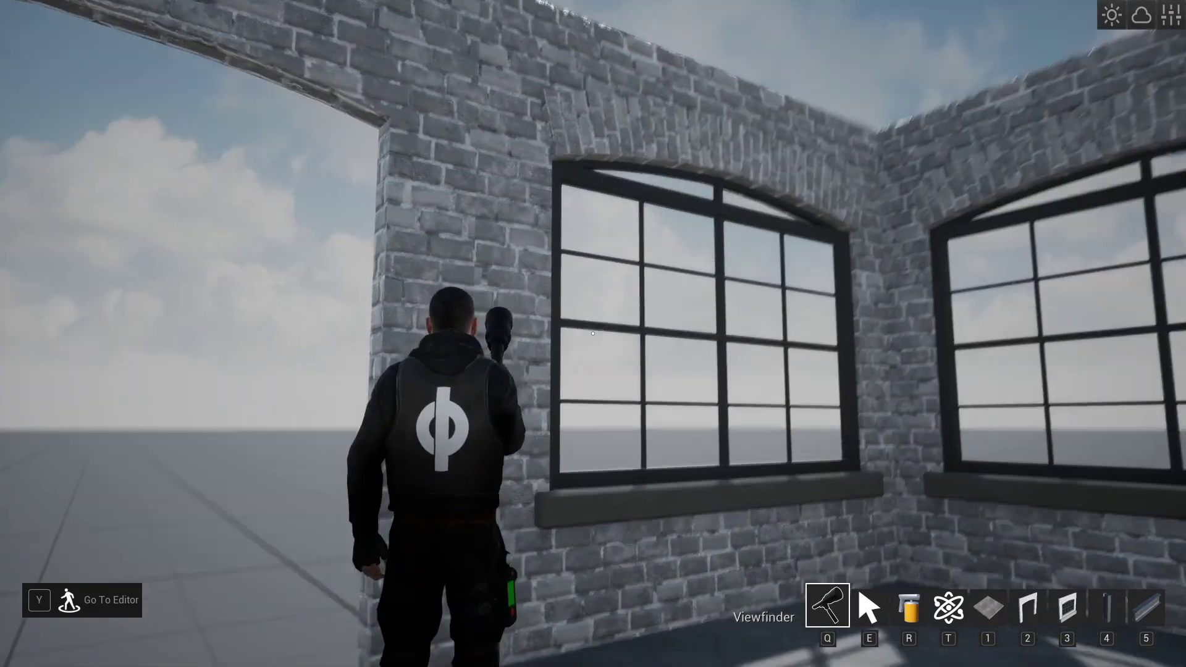
pyautogui.press('a')
pyautogui.press('a')
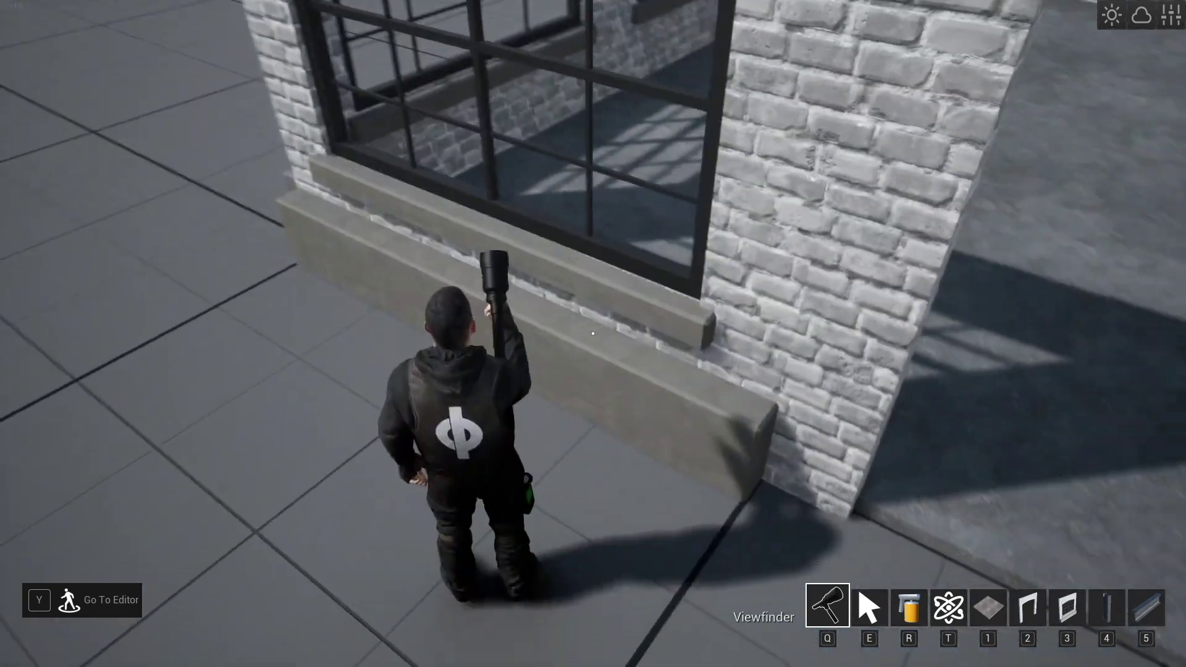
pyautogui.press('w')
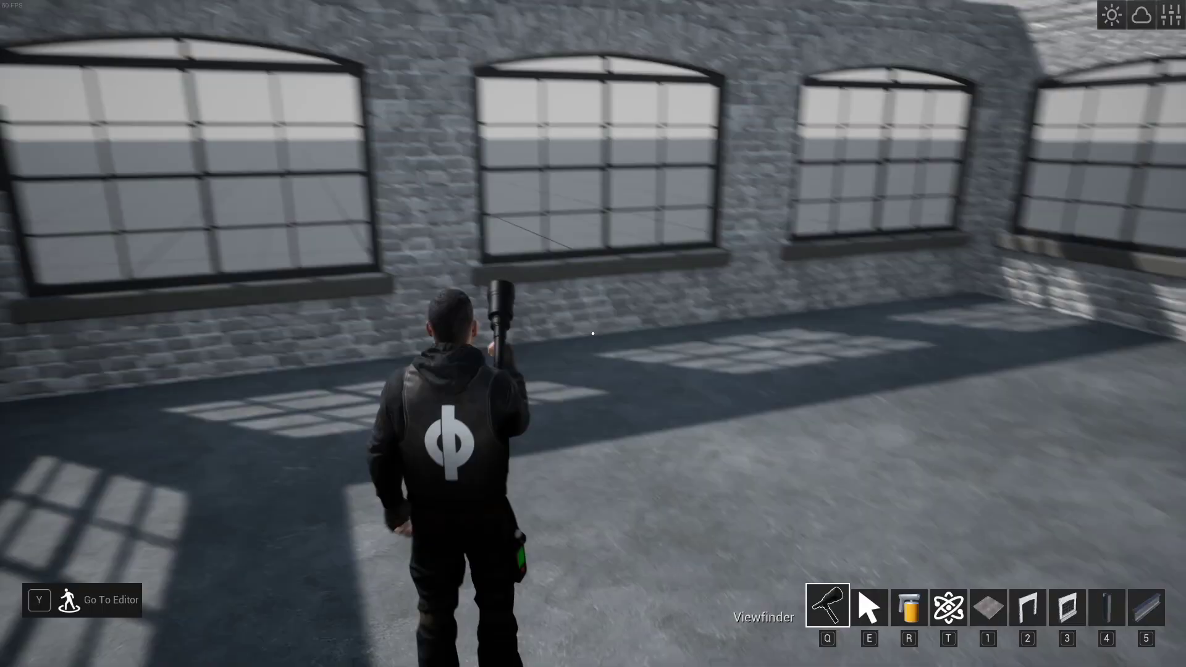
# - Build a freestanding frame on open ground from Ibeam Columns at both ends of an Ibeam Trim beam
pyautogui.press('w')
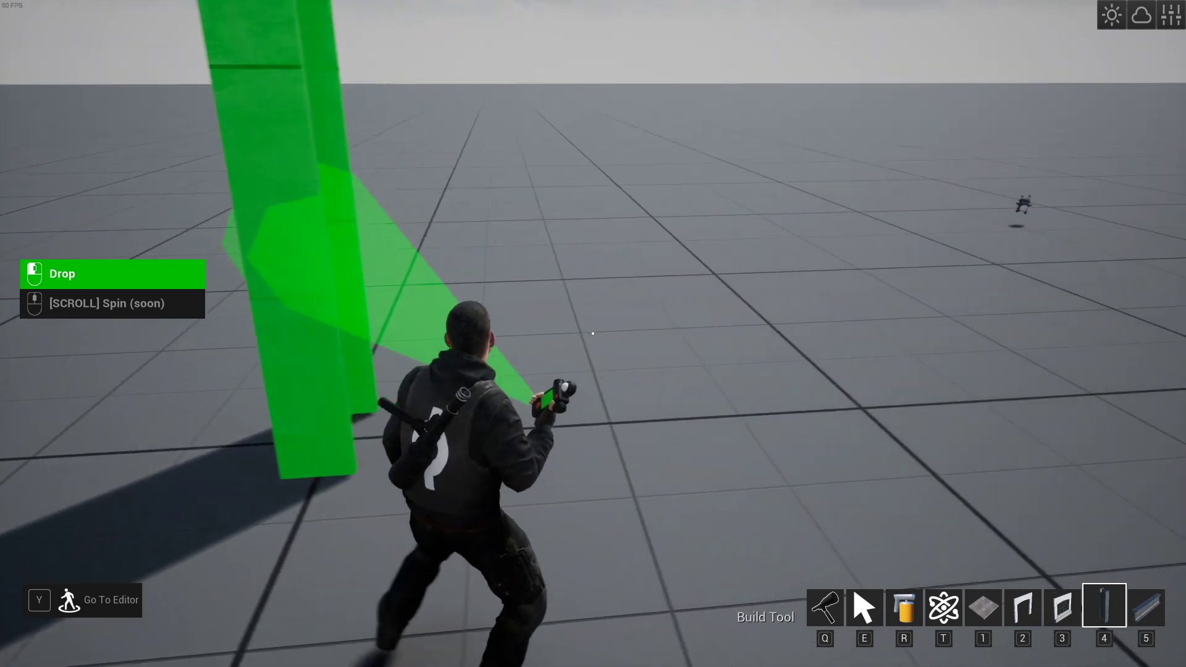
pyautogui.press('5')
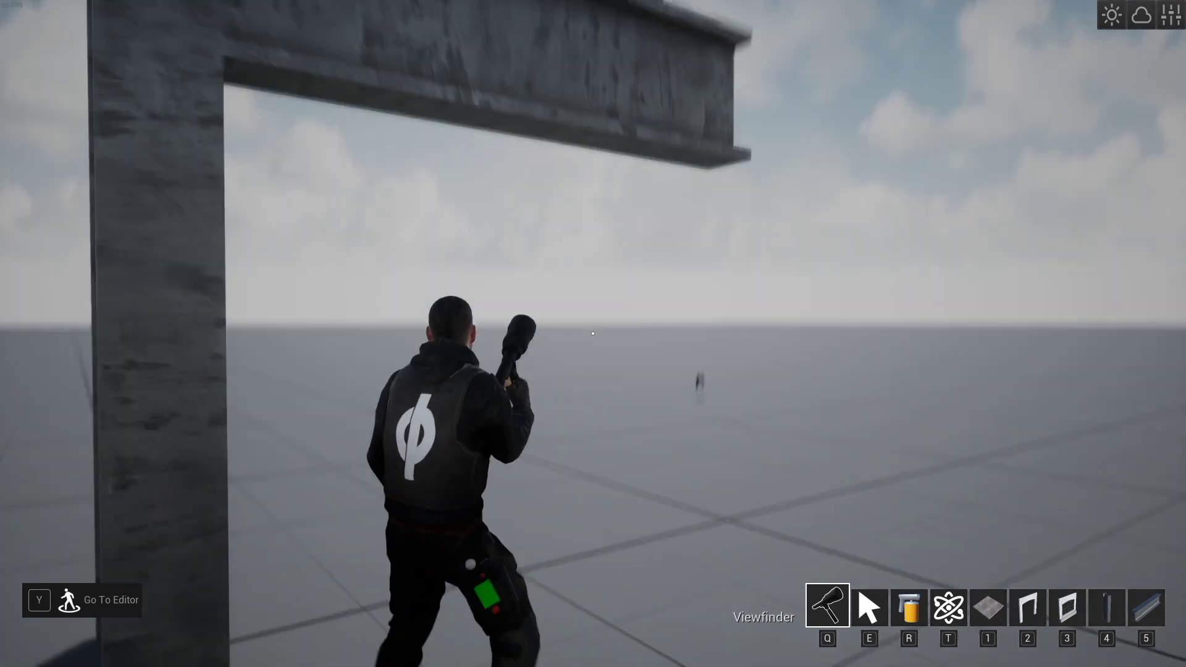
pyautogui.press('4')
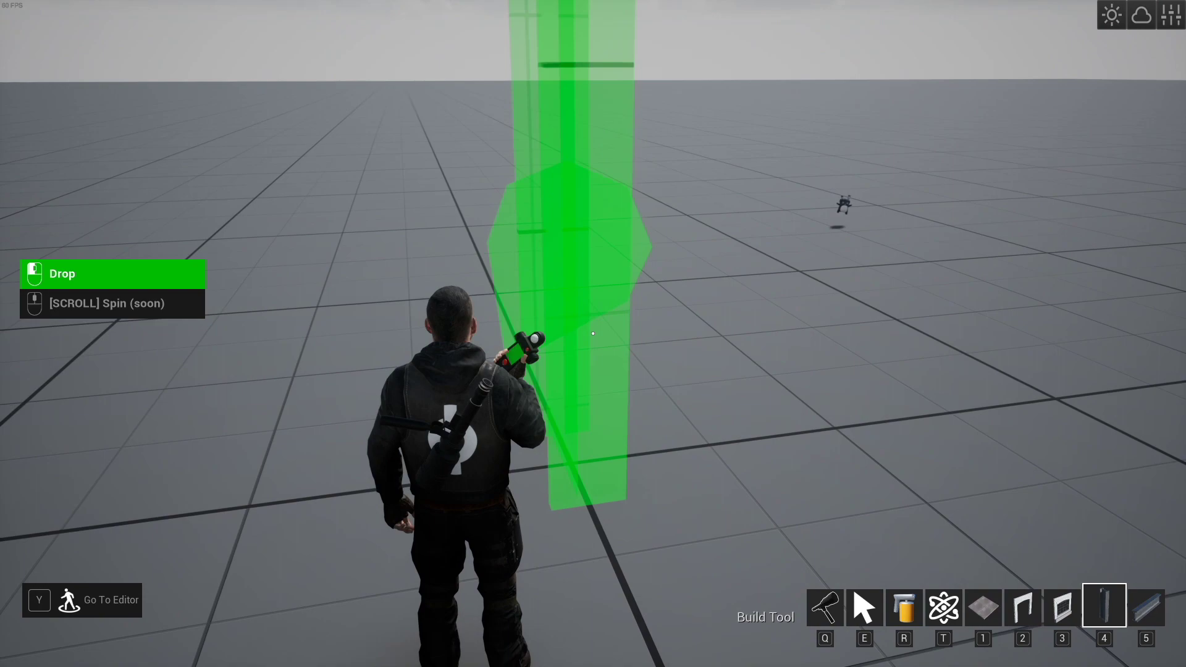
pyautogui.click(592, 334)
pyautogui.press('q')
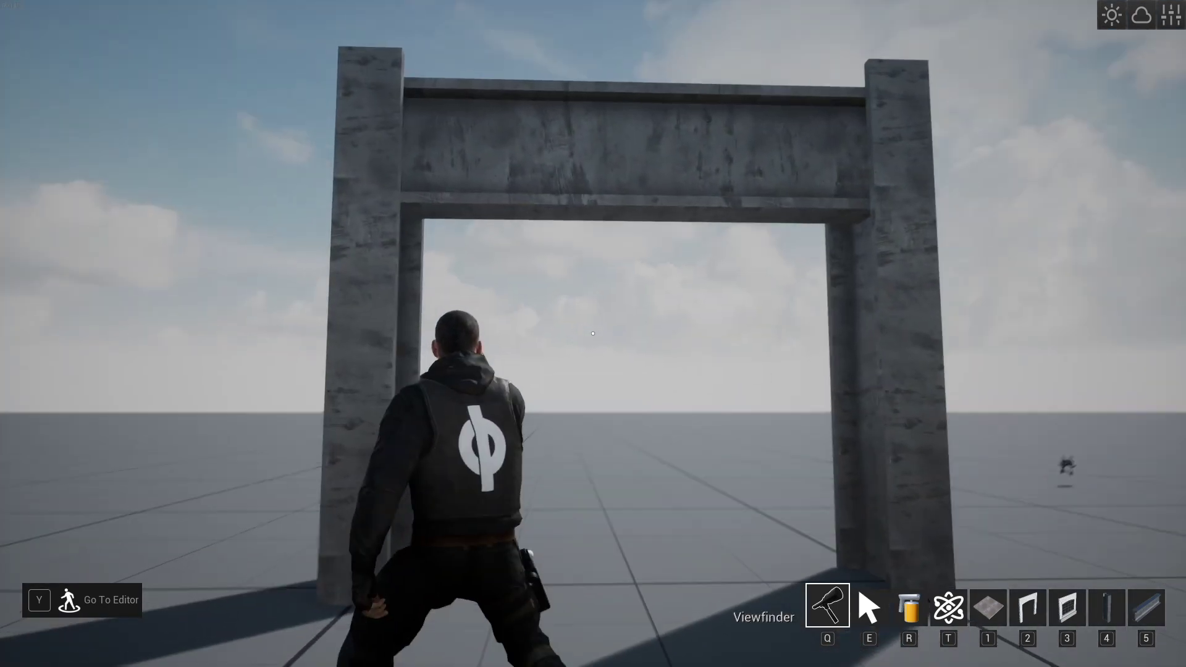
# - Dismantle the freestanding steel frame with the Select Tool and return to the brick building
pyautogui.press('a')
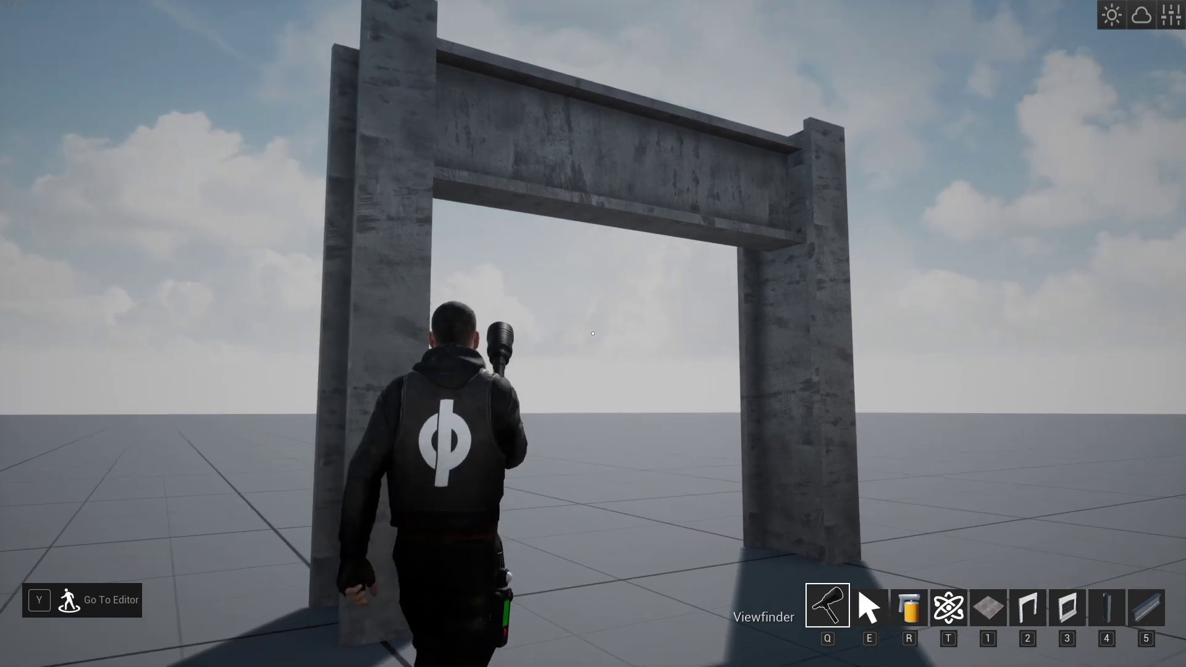
pyautogui.press('e')
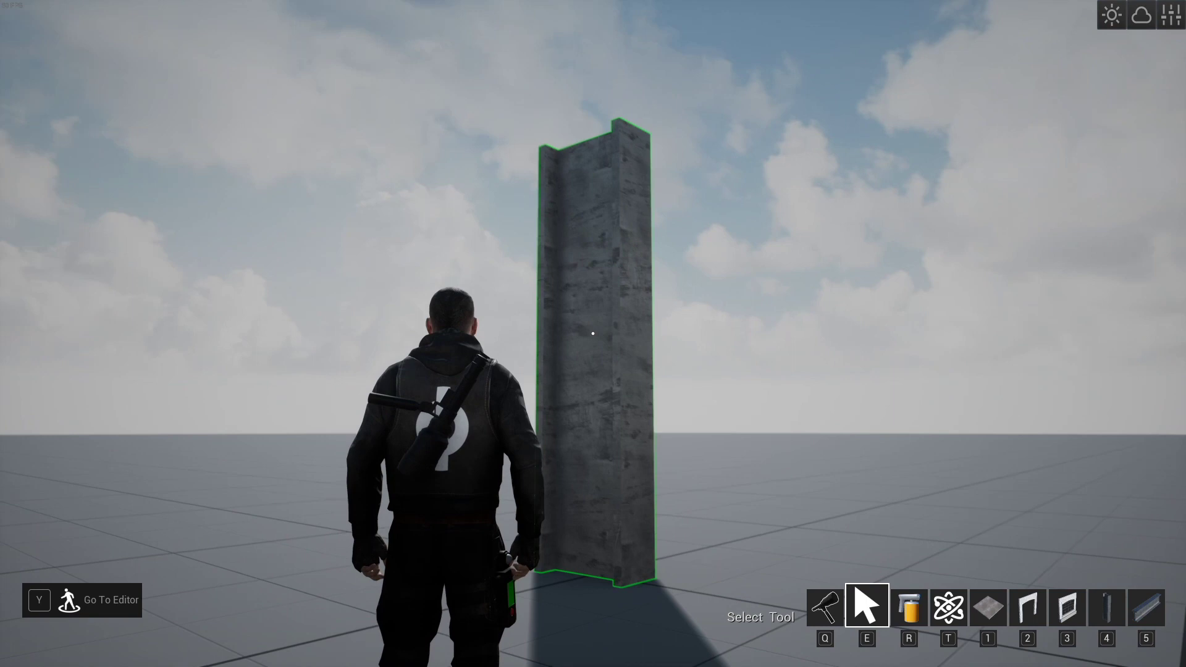
pyautogui.press('w')
pyautogui.press('w')
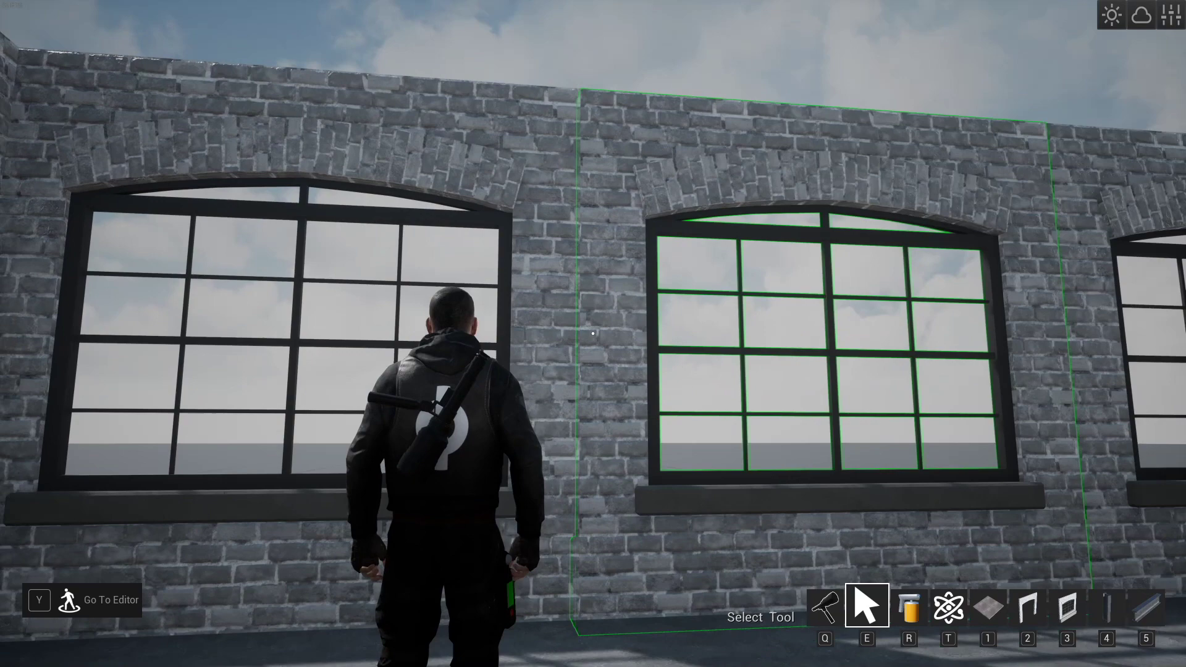
# - Place Ibeam Columns against the brick piers between the windows along both facing side walls
pyautogui.press('w')
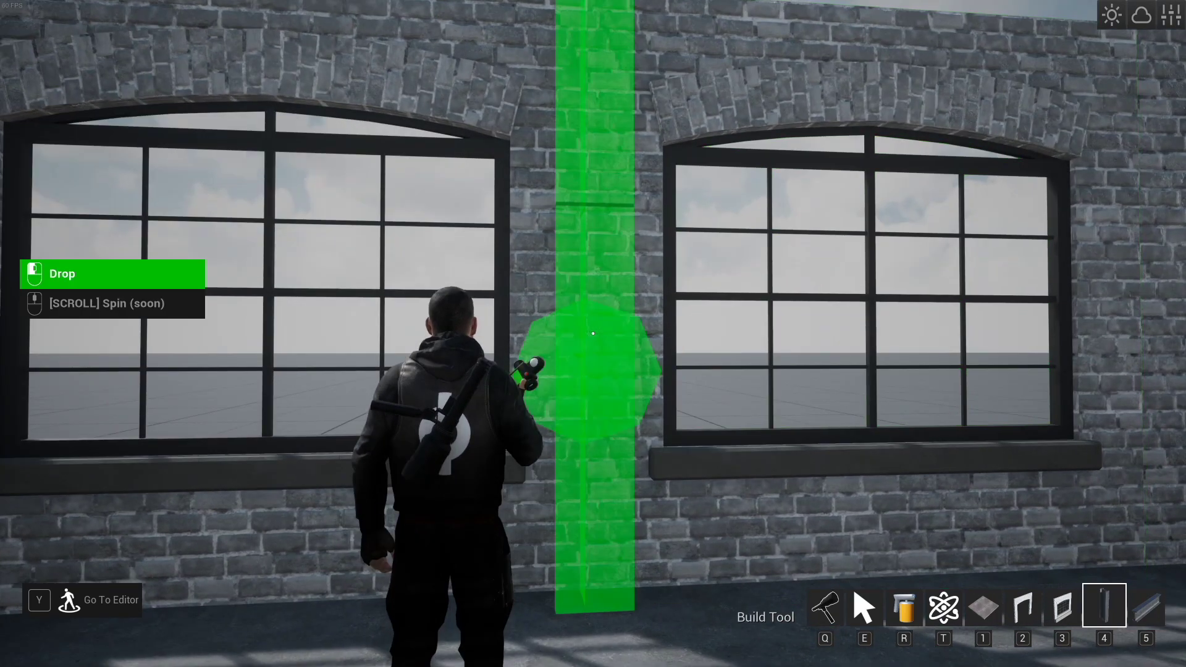
pyautogui.press('d')
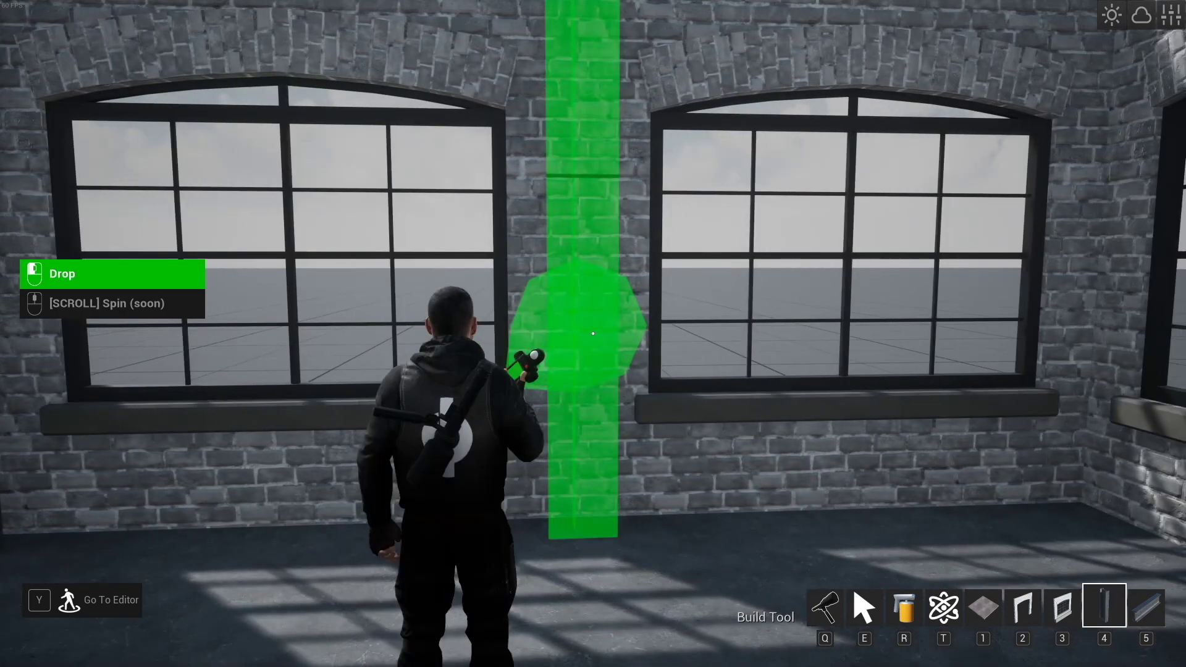
pyautogui.press('s')
pyautogui.click(592, 334)
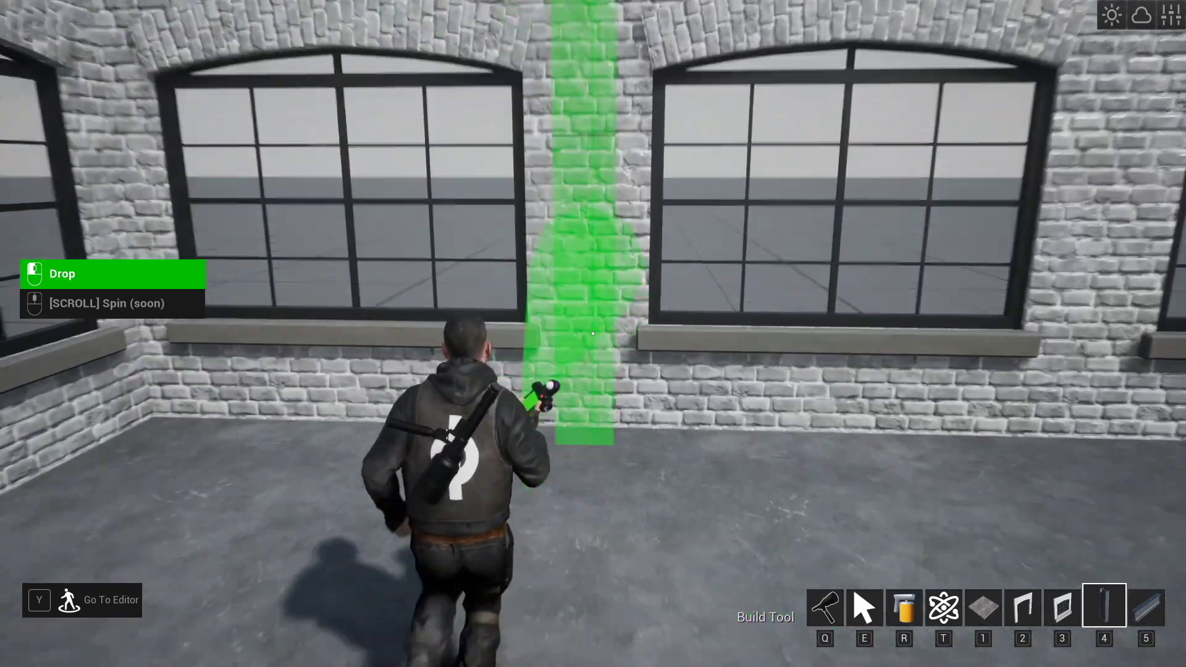
pyautogui.press('w')
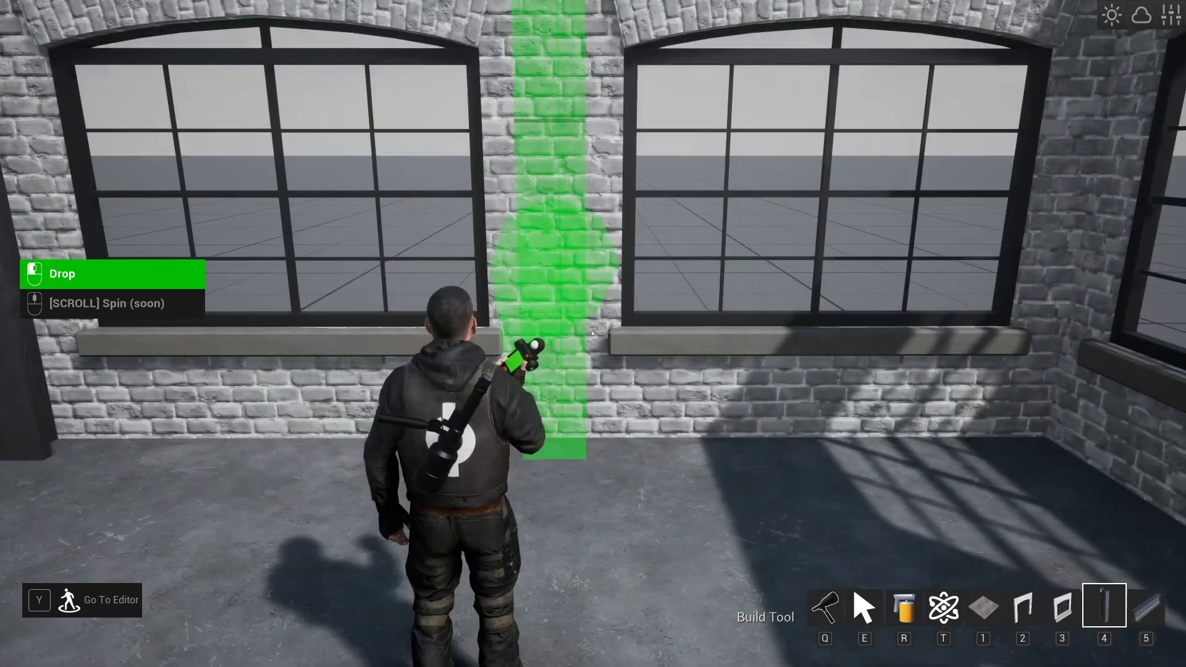
pyautogui.click(592, 333)
pyautogui.press('q')
# - Span the first pair of facing columns with Ibeam Trim beams laid end to end across the warehouse
pyautogui.press('s')
pyautogui.press('d')
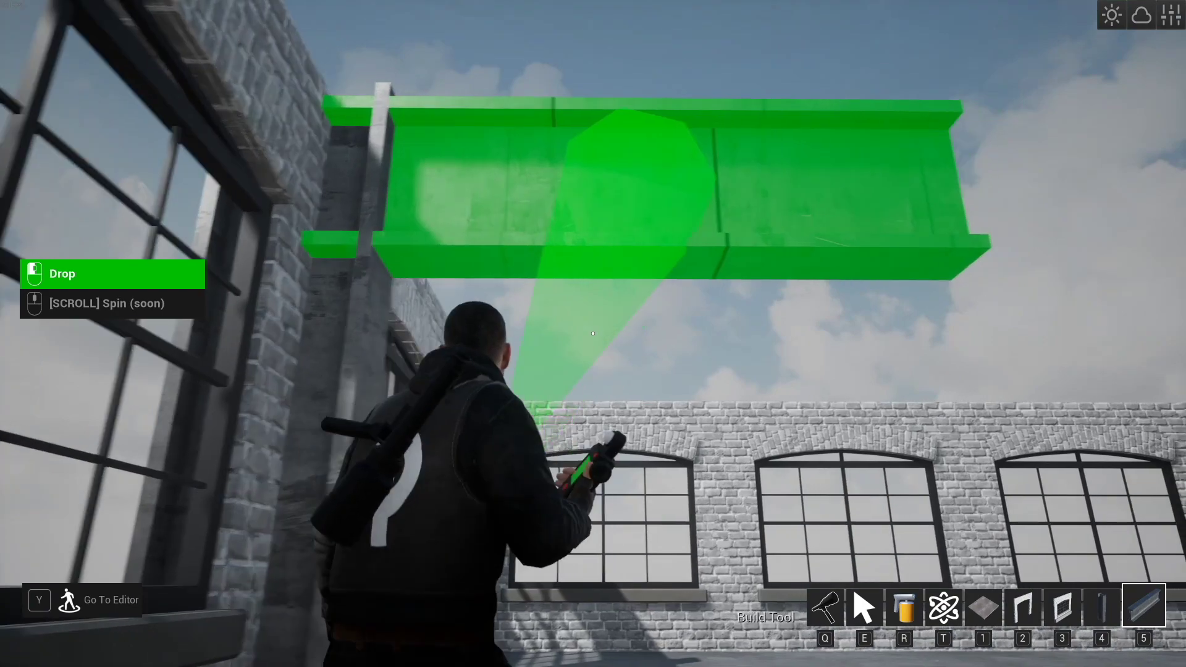
pyautogui.click(593, 334)
pyautogui.click(593, 334)
pyautogui.press('d')
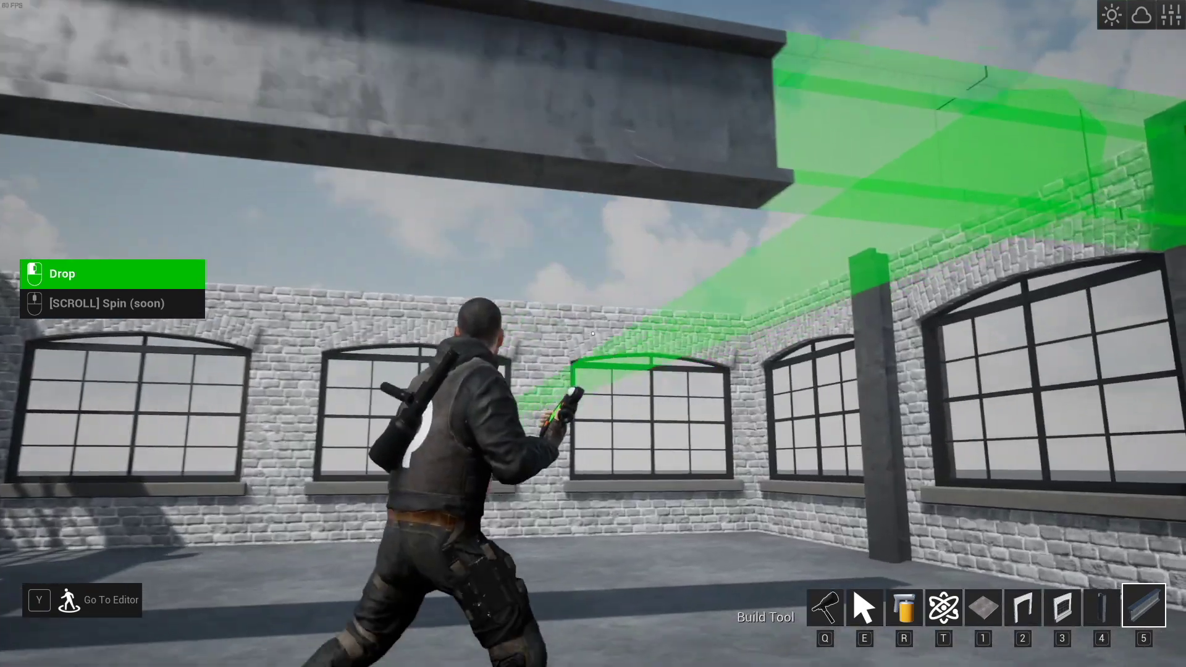
pyautogui.click(593, 333)
pyautogui.press('q')
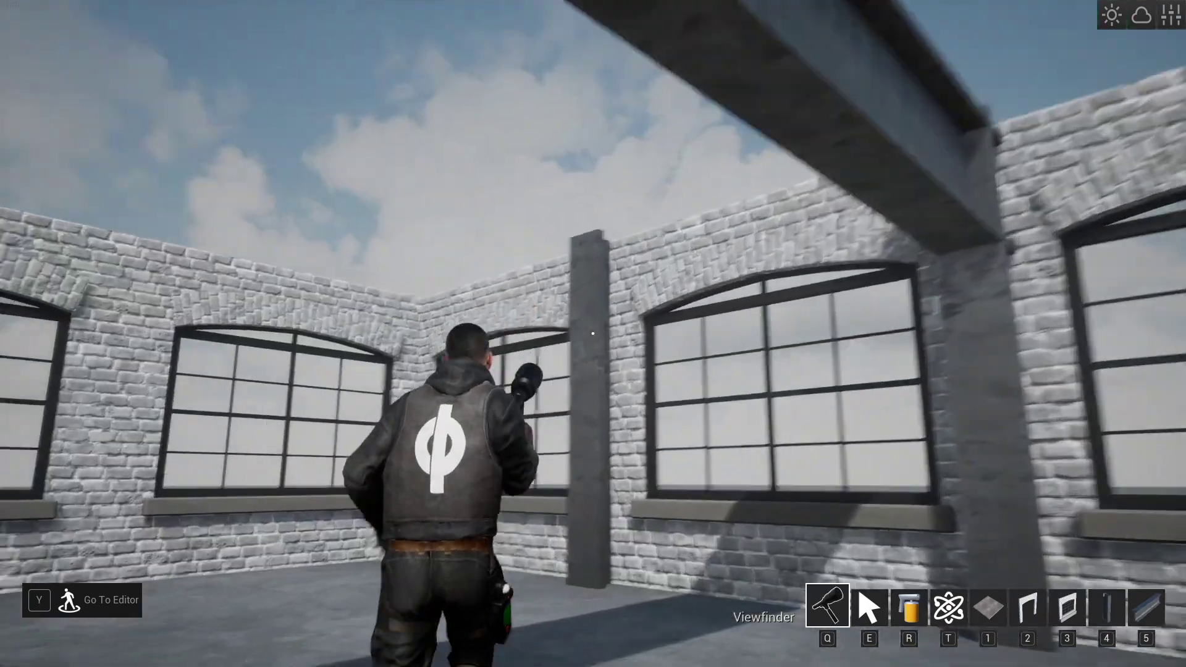
# - Bridge the second pair of facing columns with Ibeam Trim beams, parallel to the first span
pyautogui.press('5')
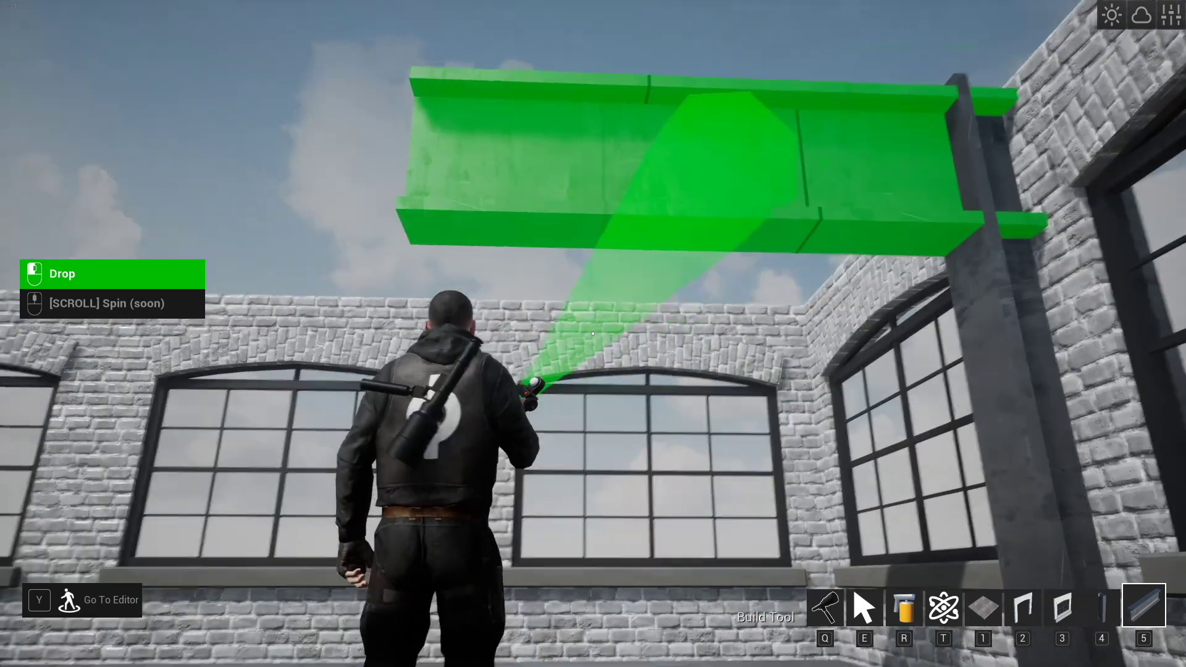
pyautogui.press('a')
pyautogui.click(593, 334)
pyautogui.press('a')
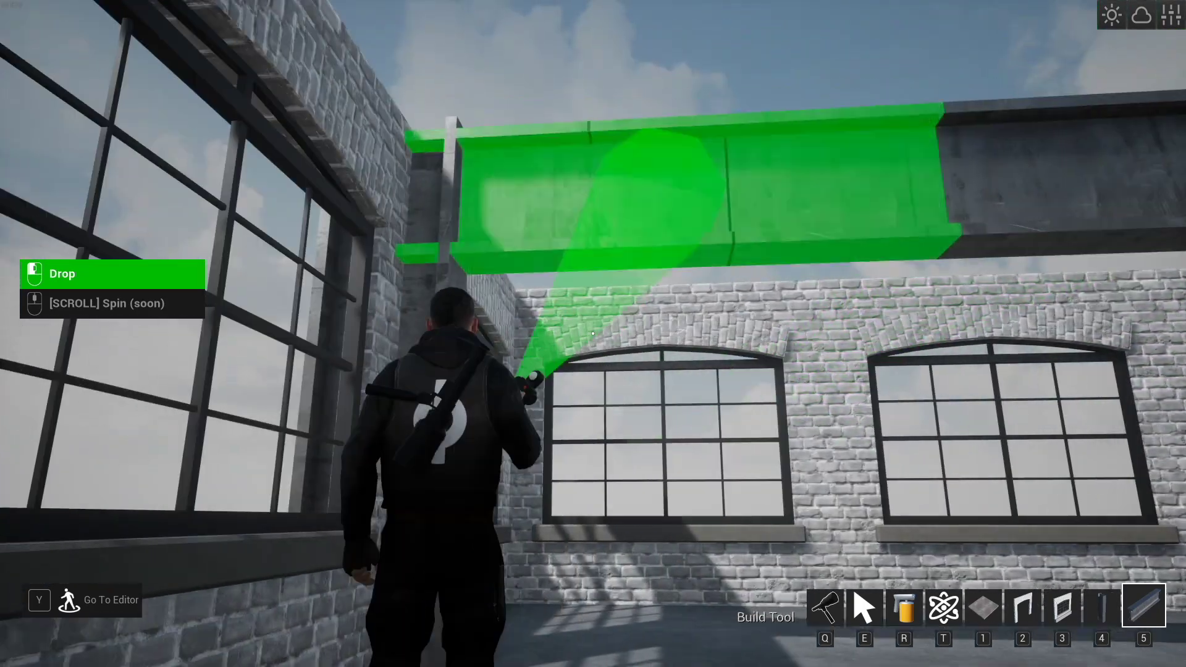
pyautogui.click(593, 334)
pyautogui.press('q')
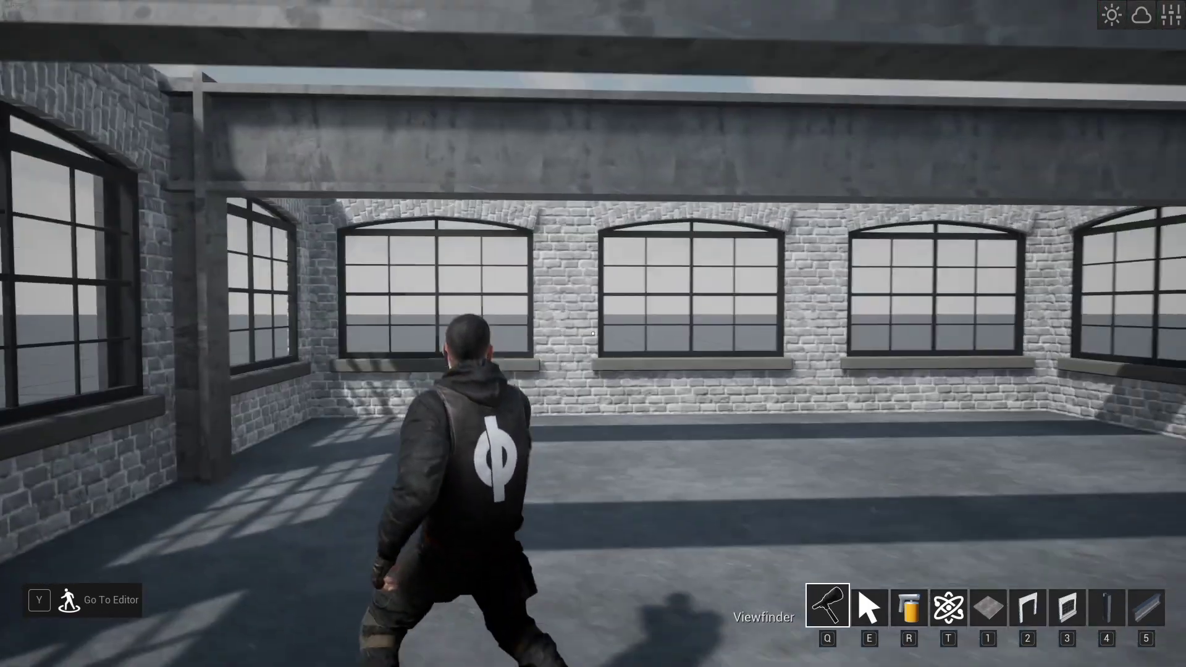
# - Delete the ground-storey Ibeam Trim beams with the Select Tool, keeping the columns
pyautogui.press('s')
pyautogui.press('w')
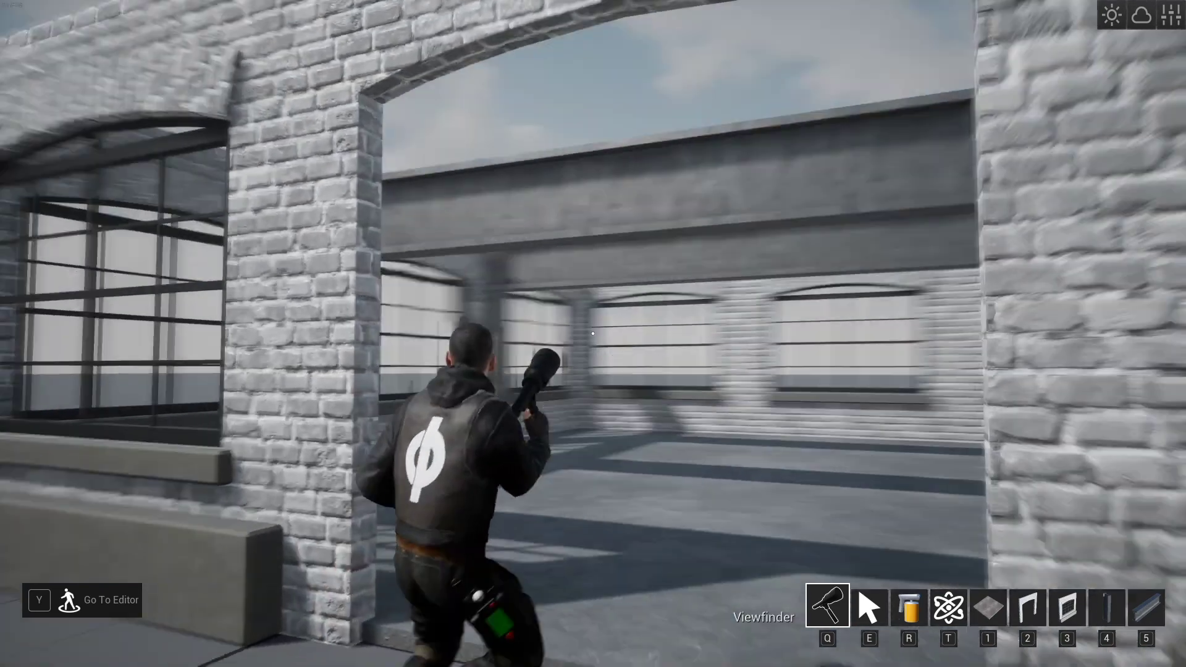
pyautogui.press('d')
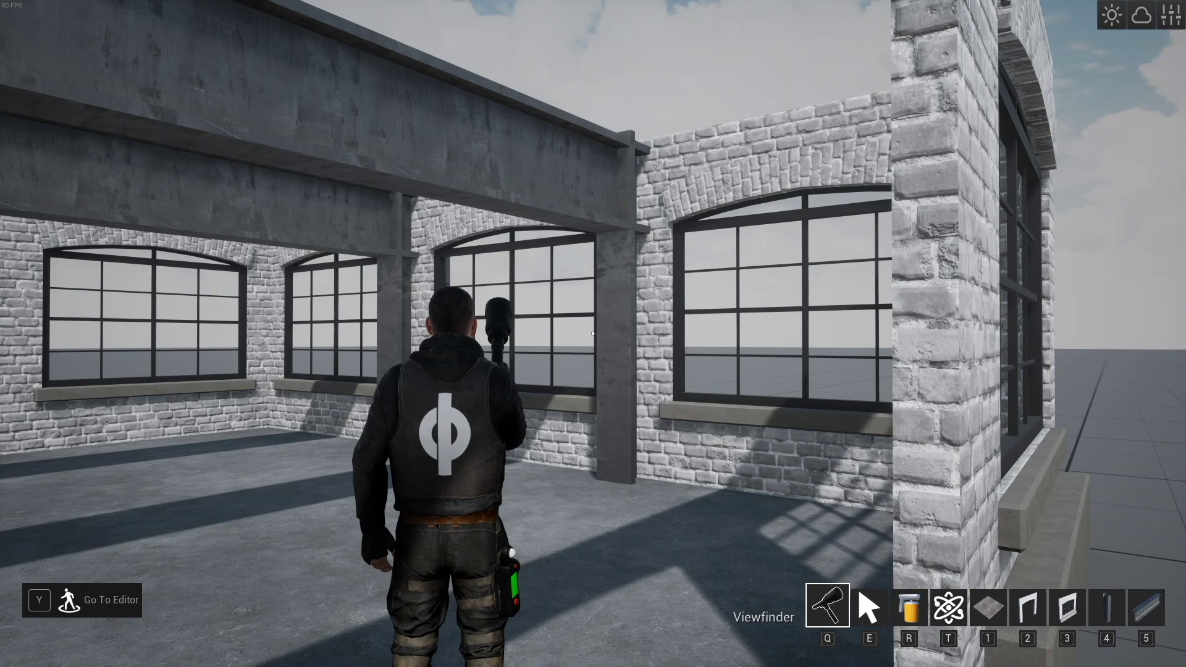
pyautogui.press('e')
pyautogui.click(593, 334)
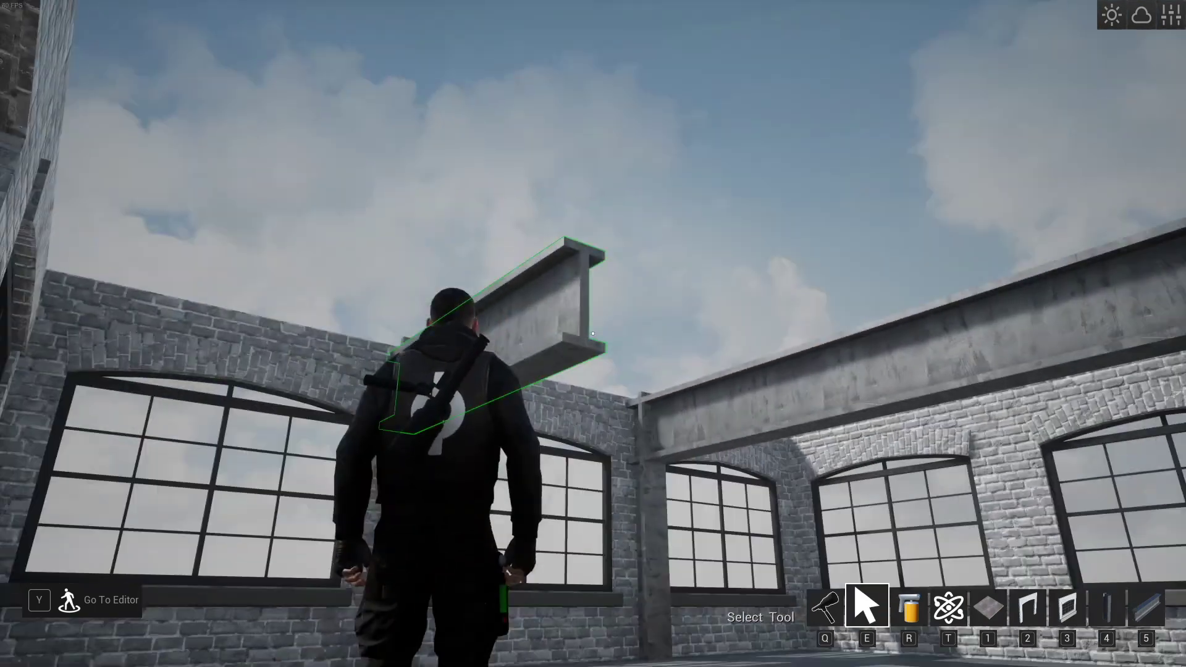
pyautogui.press('x')
pyautogui.press('x')
pyautogui.press('x')
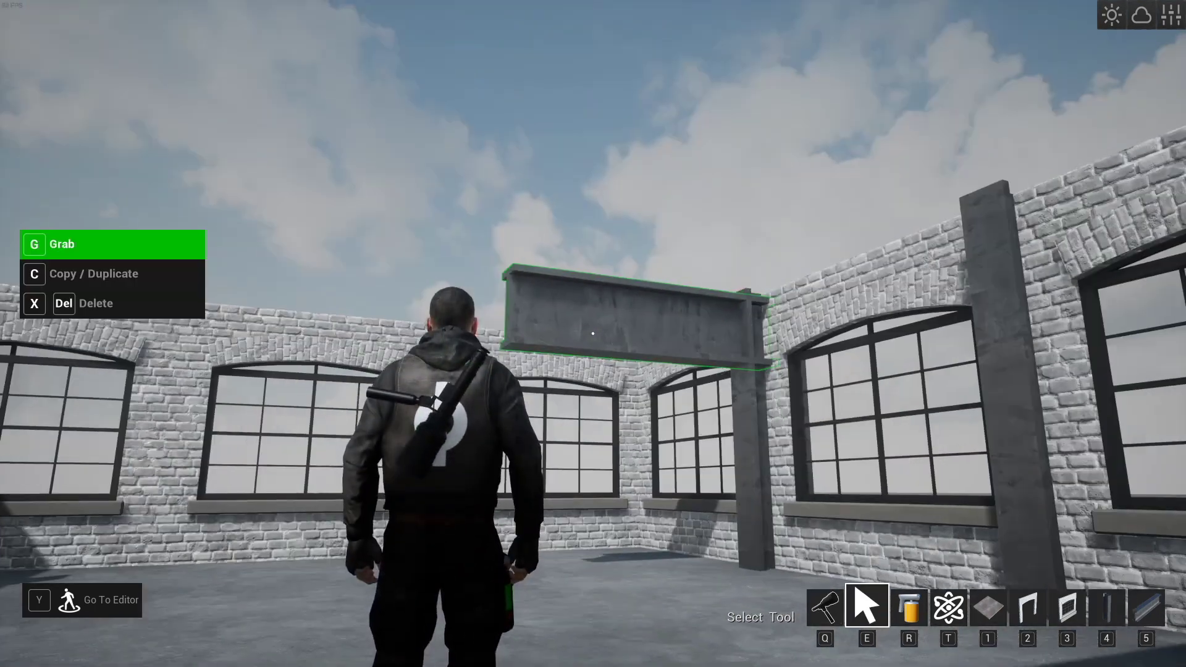
# - Stack more Ibeam Columns on top of the existing columns to raise them to second-storey height
pyautogui.press('q')
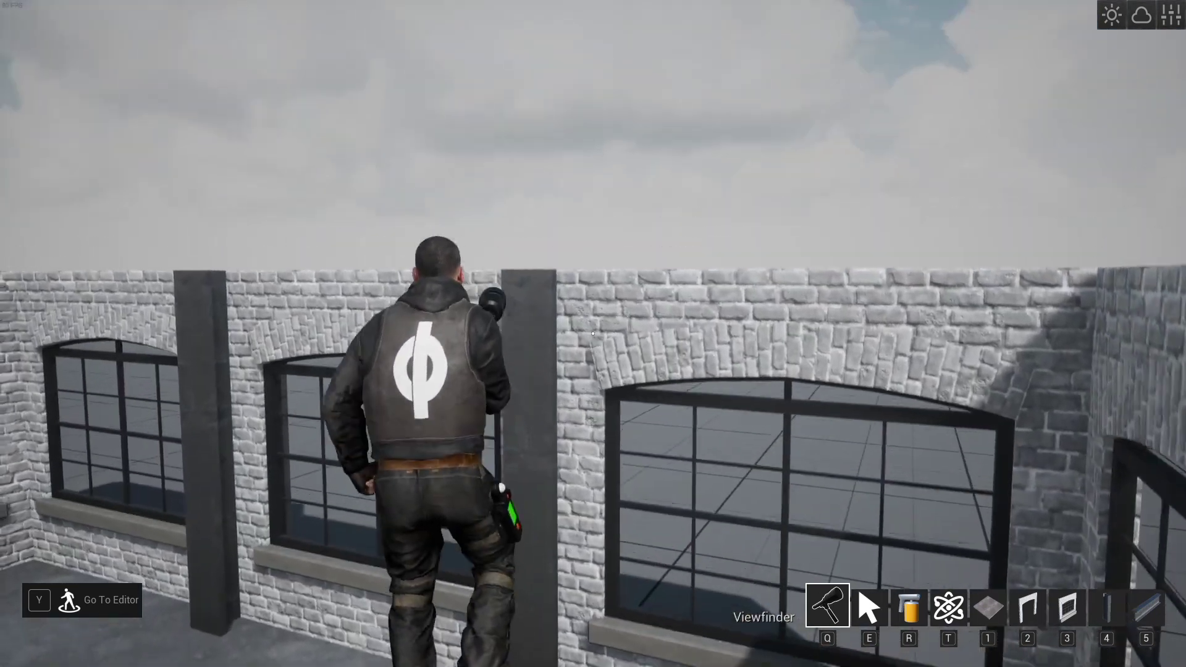
pyautogui.press('space')
pyautogui.press('4')
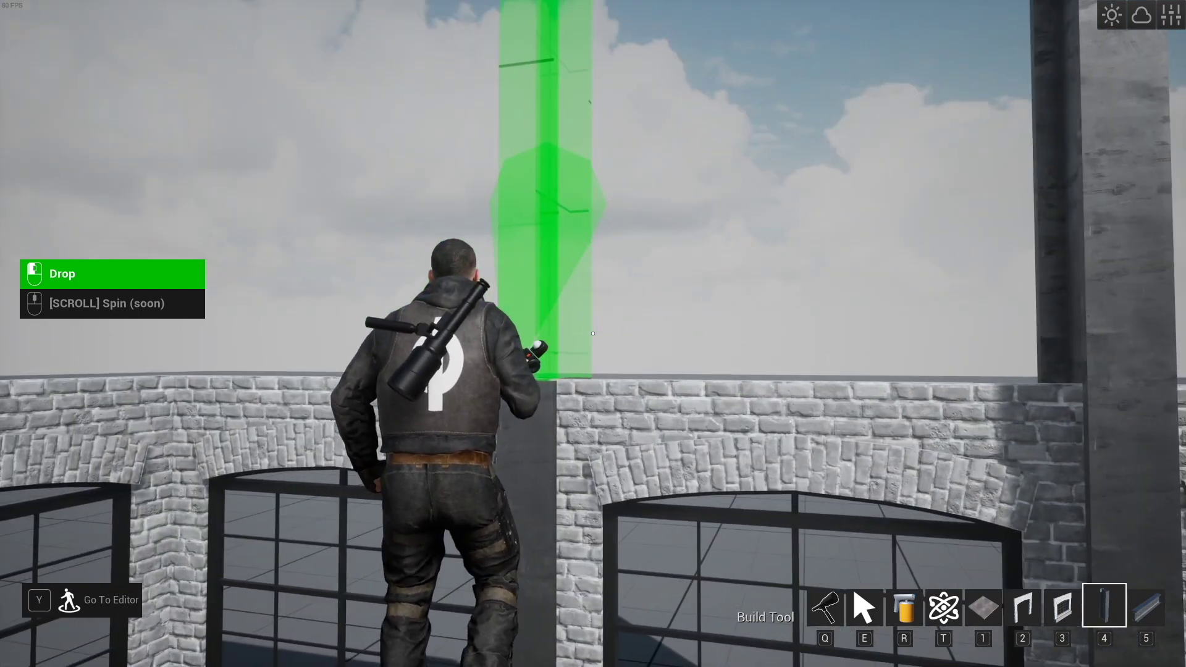
pyautogui.press('w')
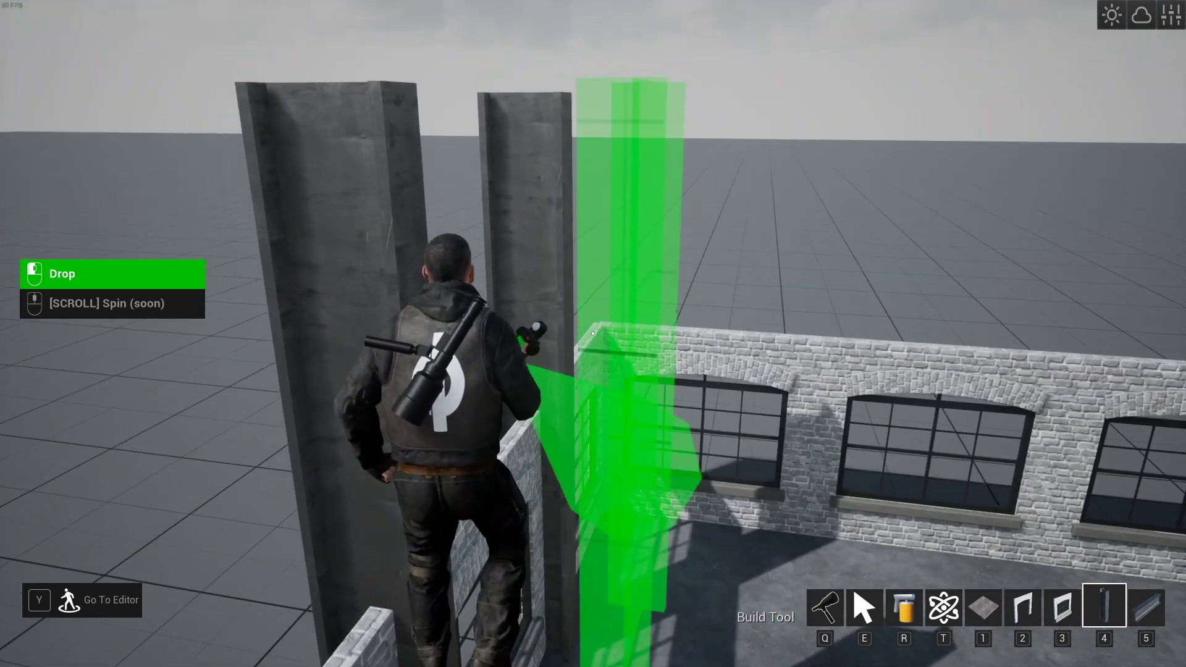
# - Span the tops of the raised columns with Ibeam Trim beams
pyautogui.press('5')
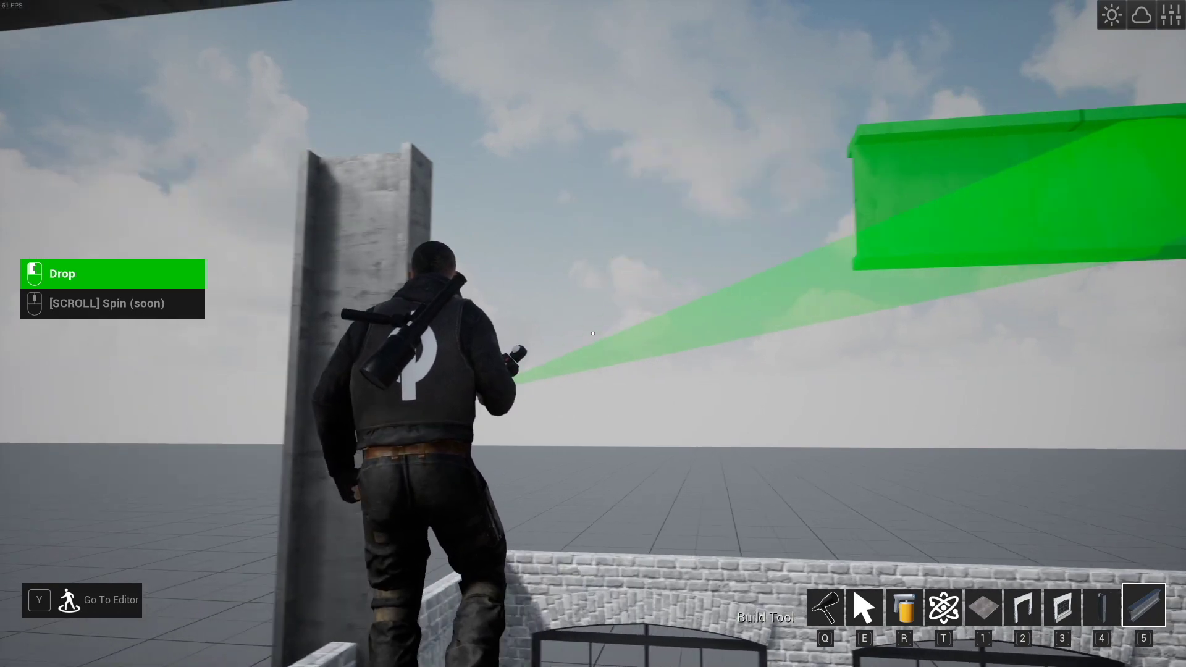
pyautogui.click(593, 334)
pyautogui.press('q')
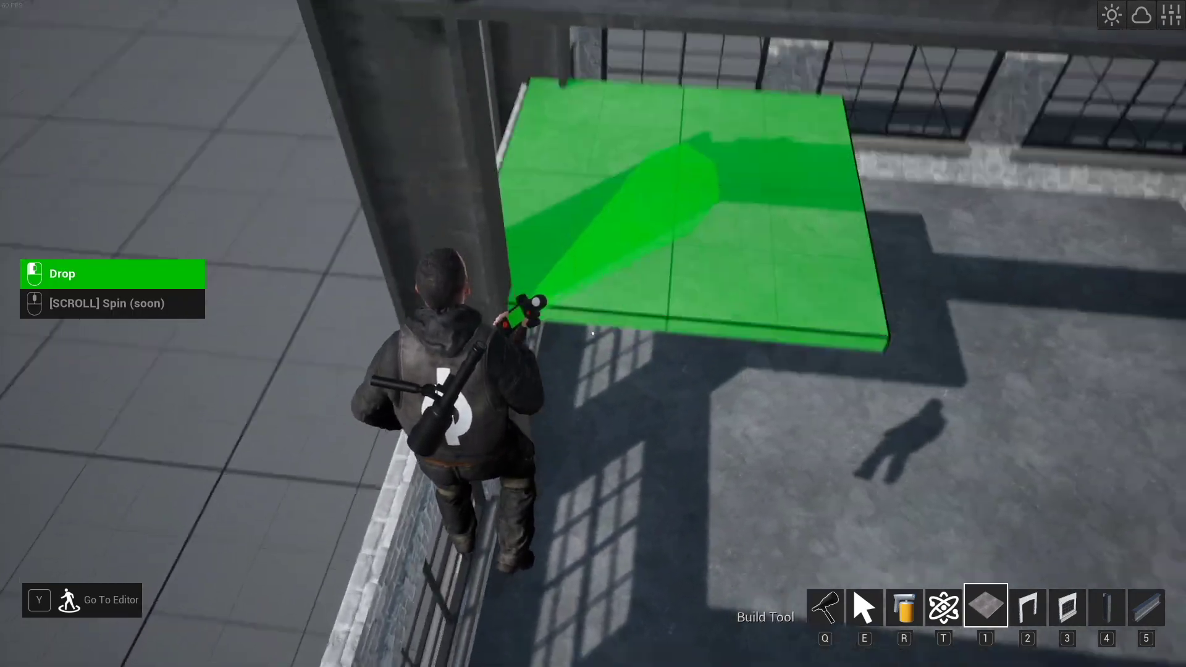
# - Enclose the second storey with Warehouse Wall 03 window sections on both sides of the raised columns
pyautogui.press('w')
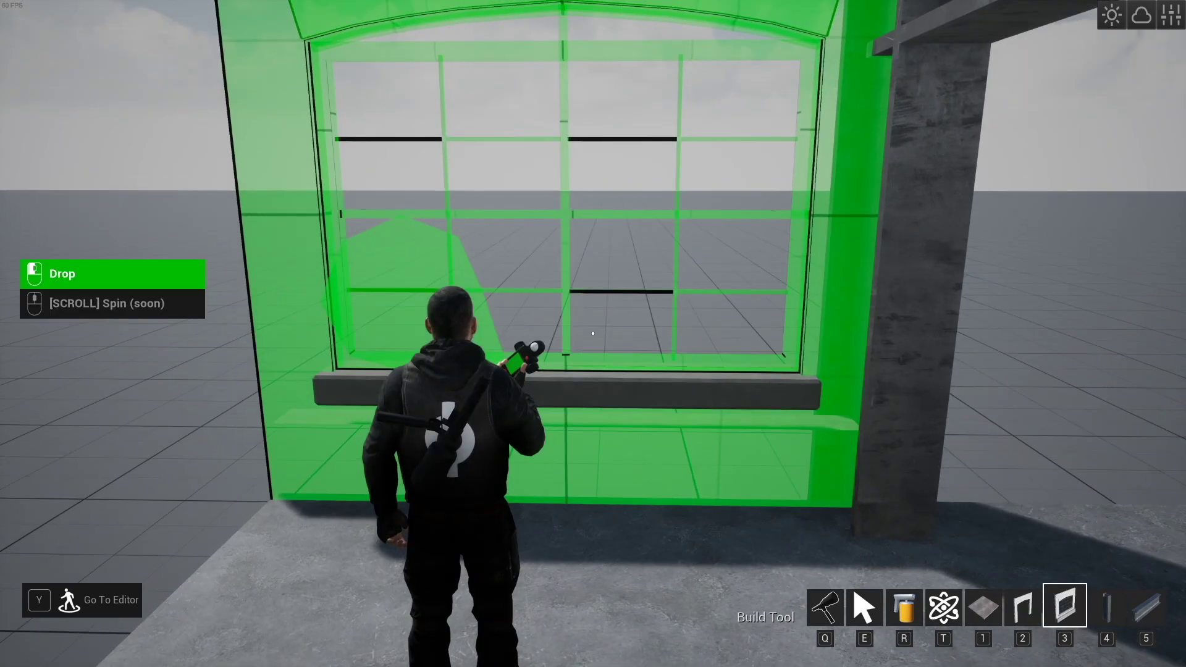
pyautogui.click(593, 333)
pyautogui.press('d')
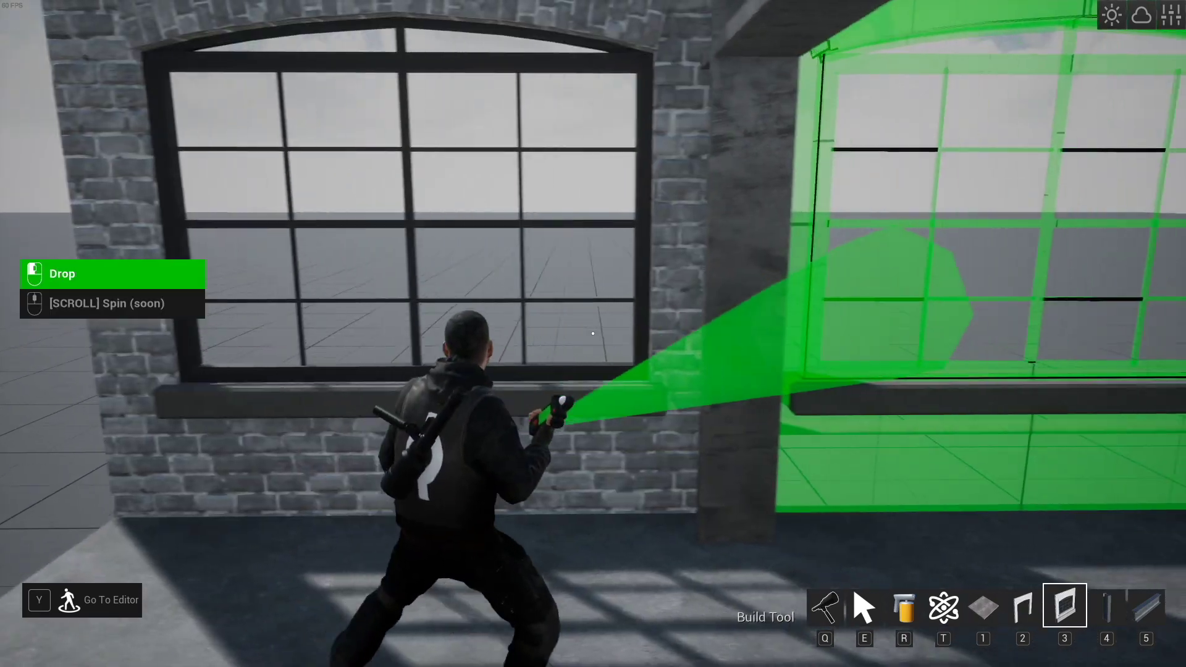
pyautogui.click(593, 333)
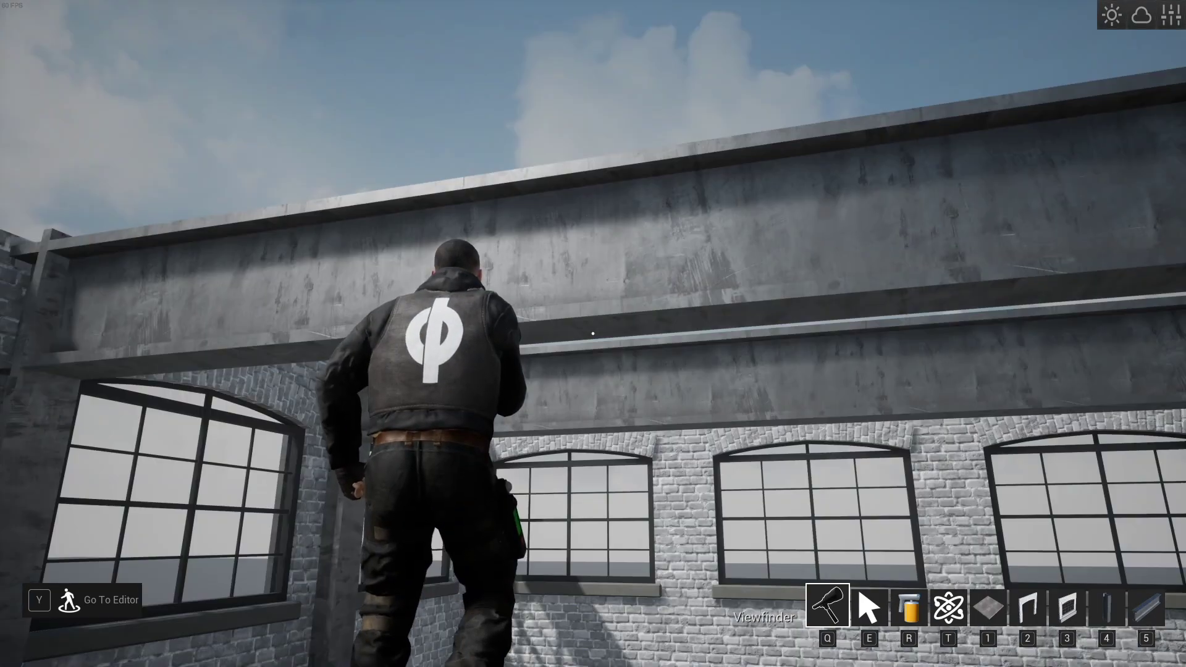
pyautogui.press('e')
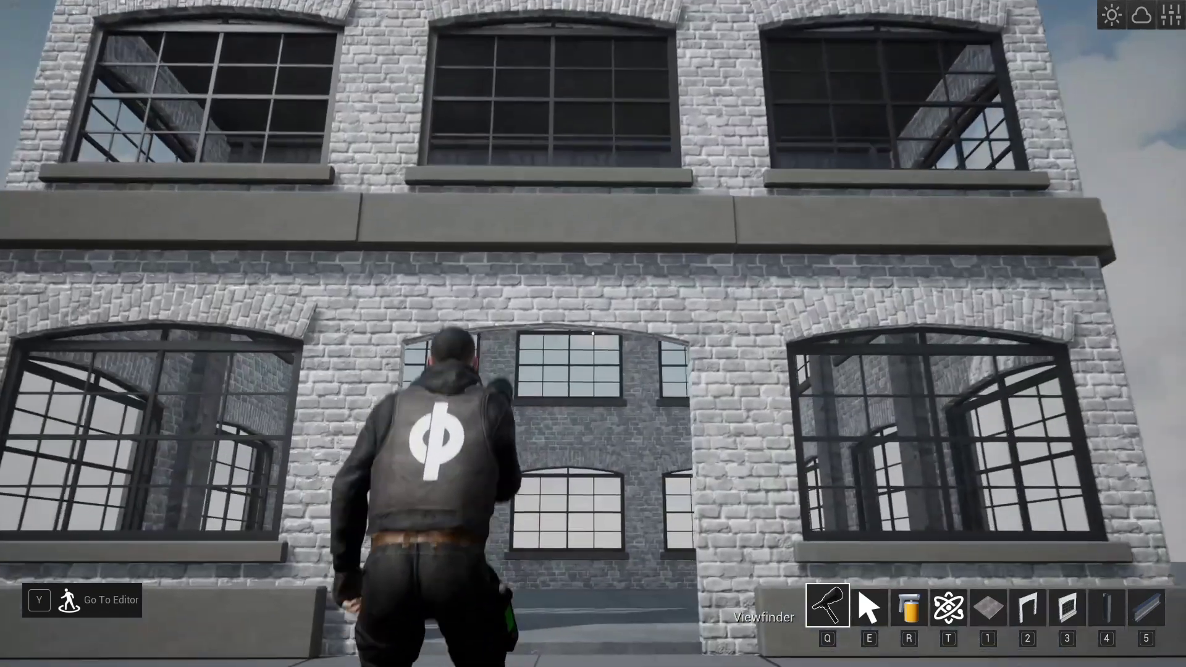
# - Put Open Web Truss in hotbar slot 4 and place trusses between the Ibeam Trim beams under the roof
pyautogui.press('w')
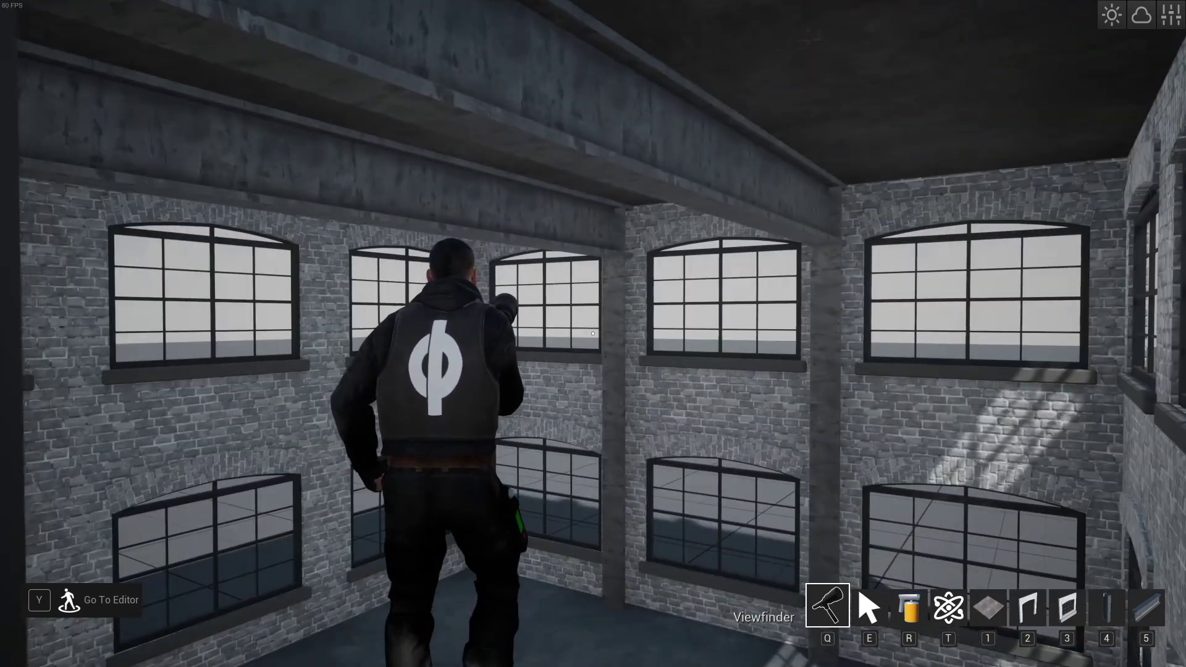
pyautogui.press('Tab')
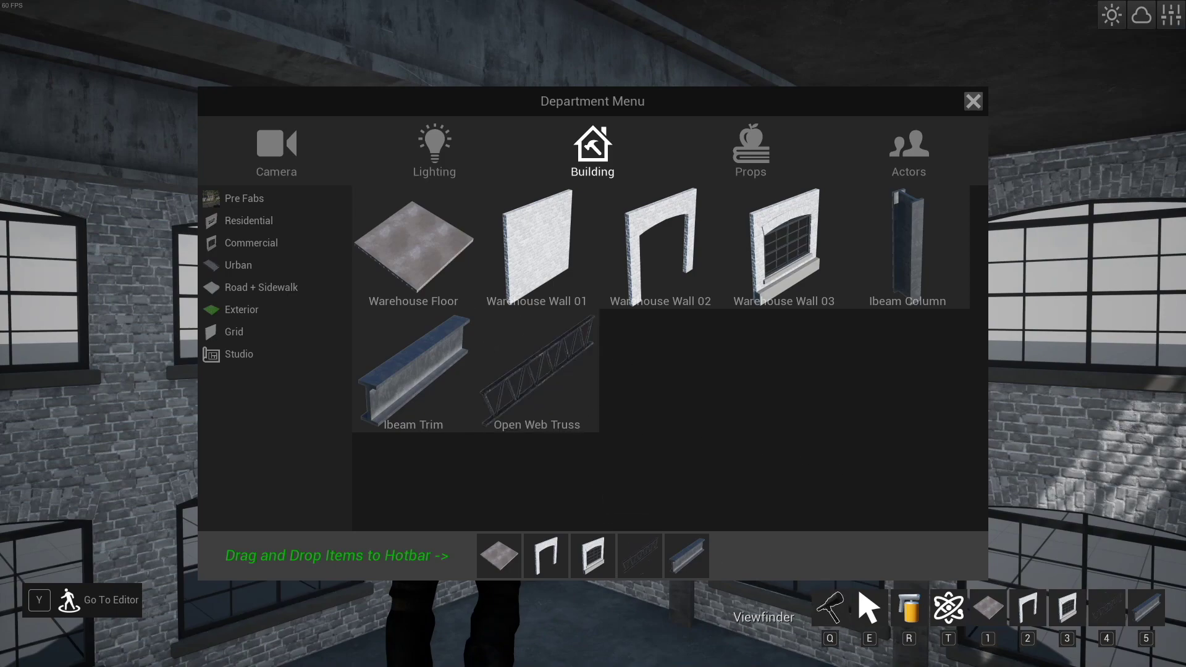
pyautogui.press('Tab')
pyautogui.press('4')
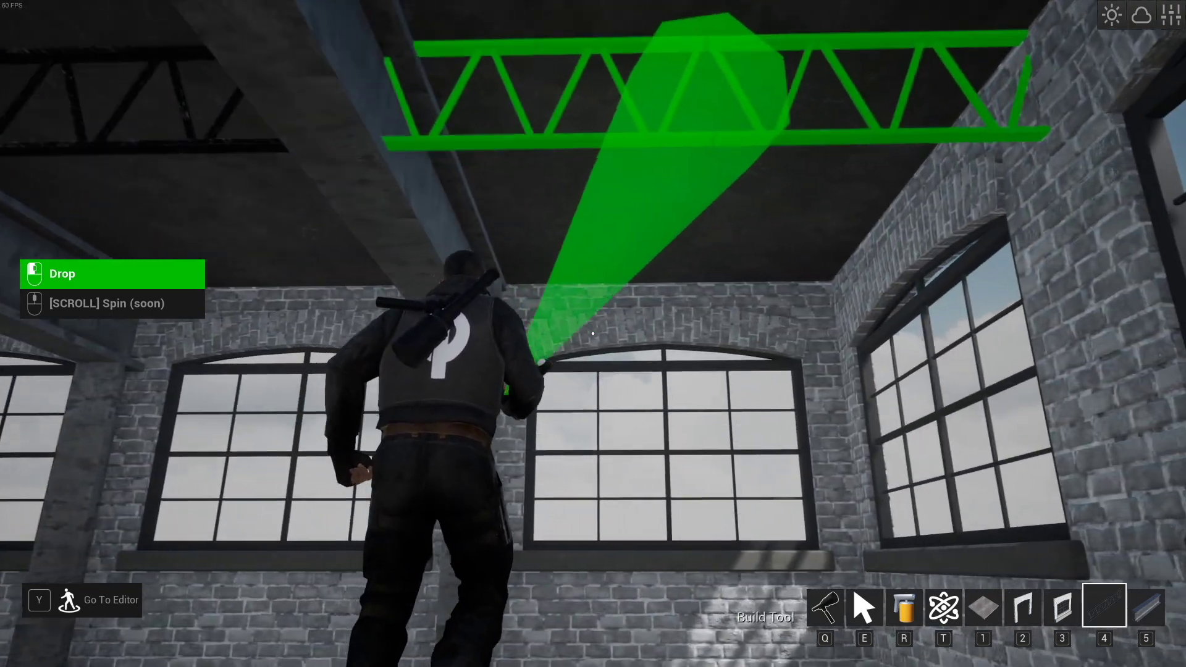
pyautogui.press('q')
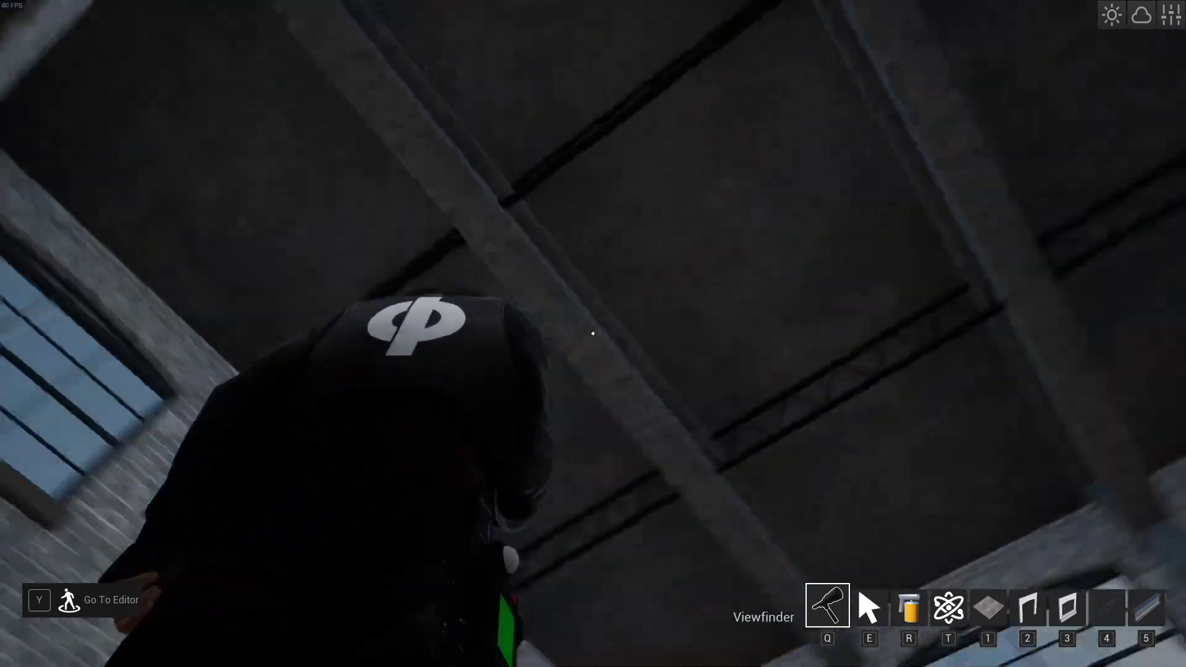
# - Outside the building, assign Sidewalk 01 and Sidewalk Corner 01 from the Road + Sidewalk category to hotbar slots 1 and 2
pyautogui.press('w')
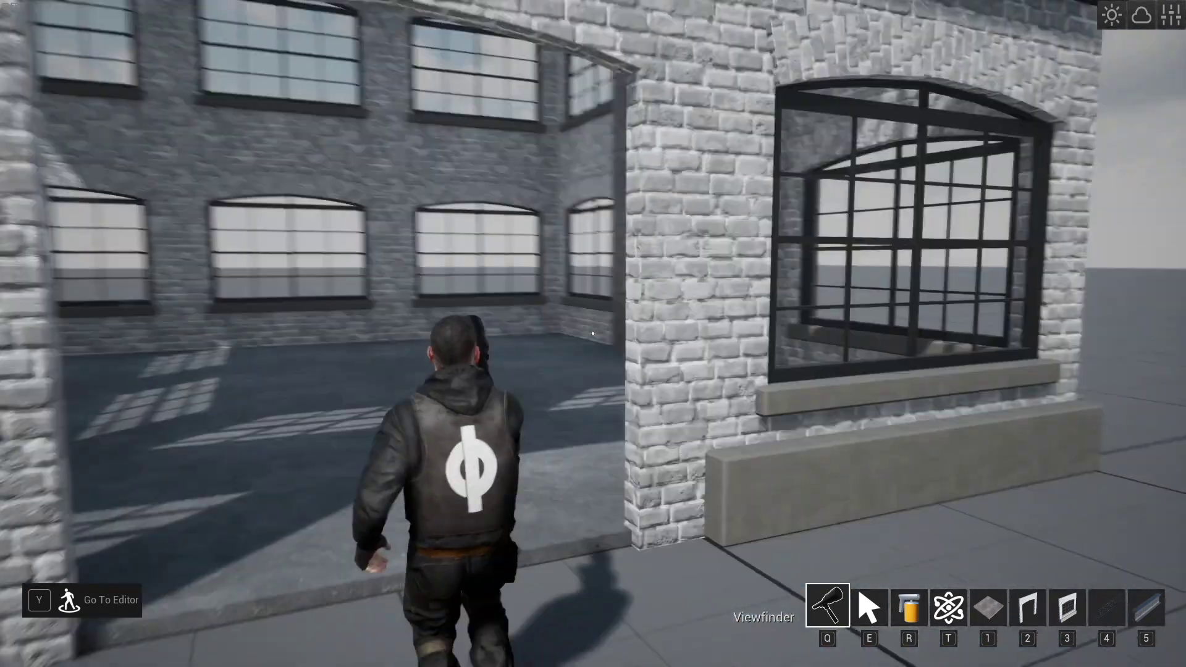
pyautogui.press('s')
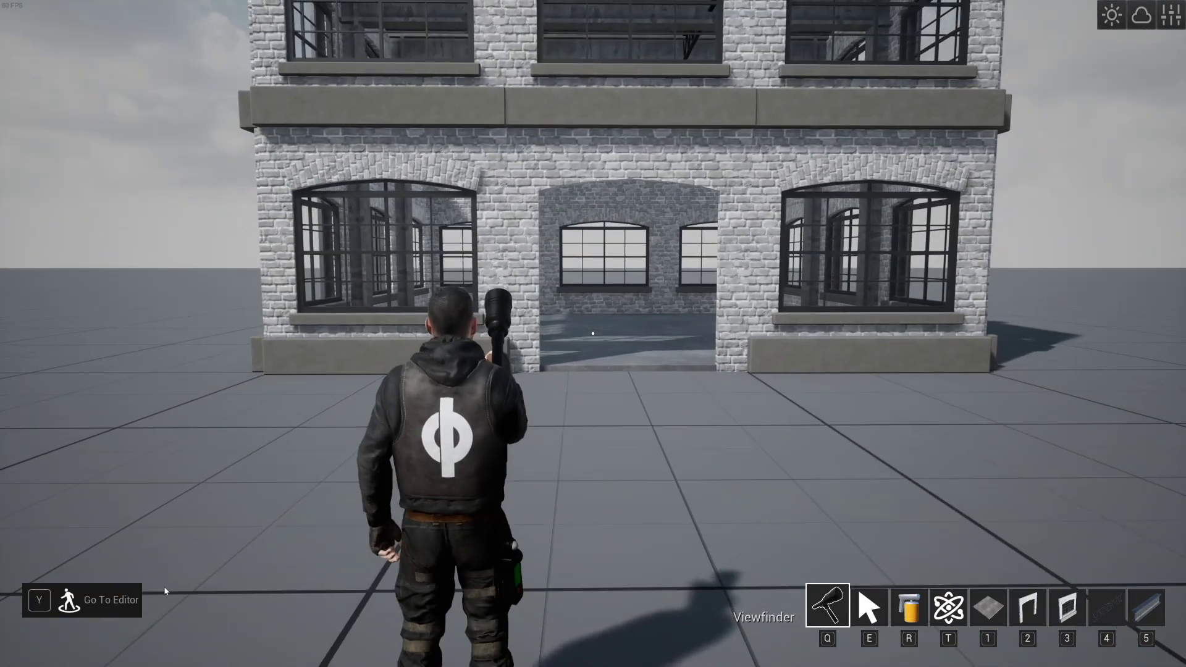
pyautogui.press('Tab')
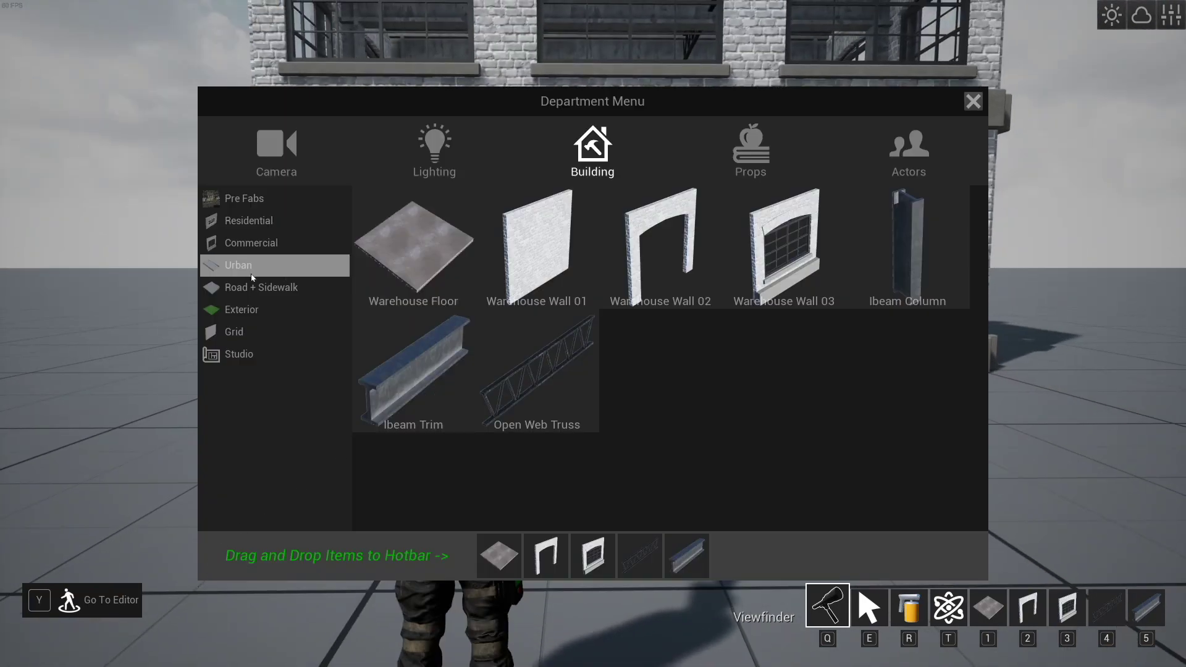
pyautogui.click(262, 287)
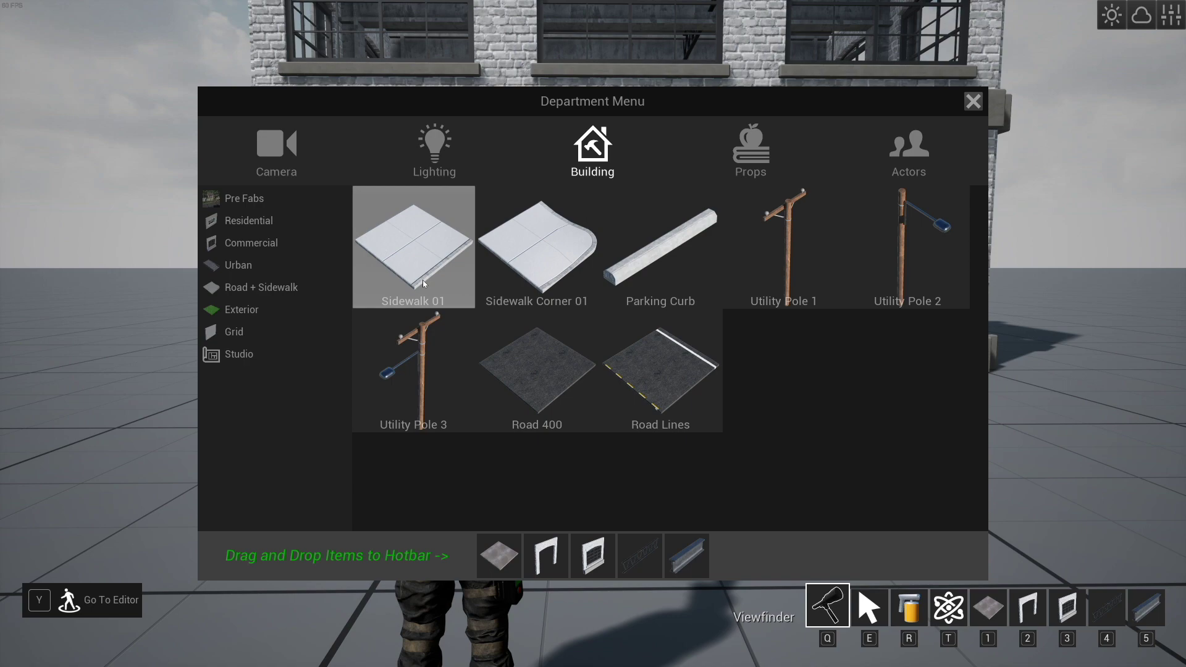
pyautogui.moveTo(422, 280); pyautogui.dragTo(506, 514)
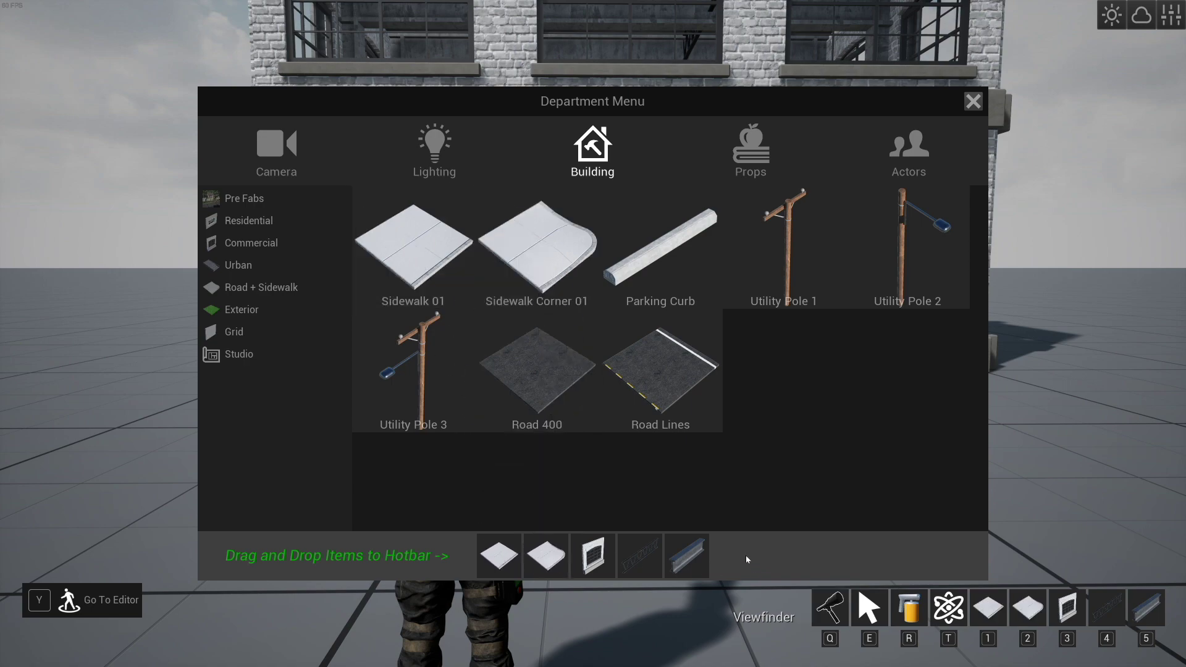
pyautogui.press('Tab')
pyautogui.press('w')
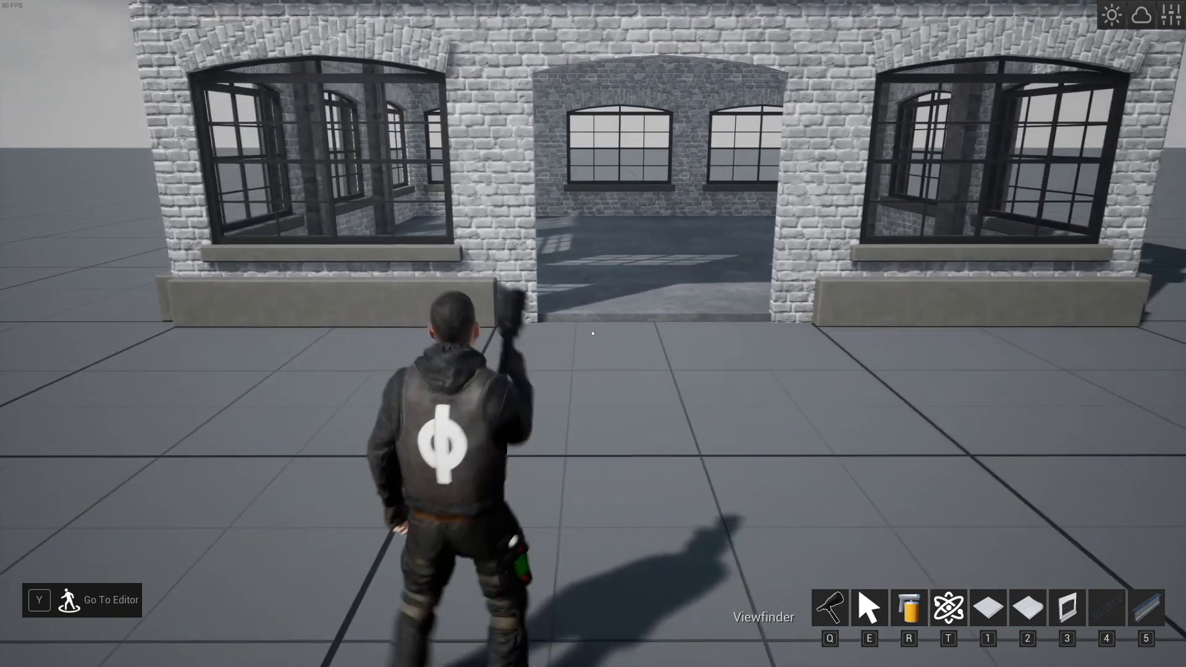
pyautogui.press('w')
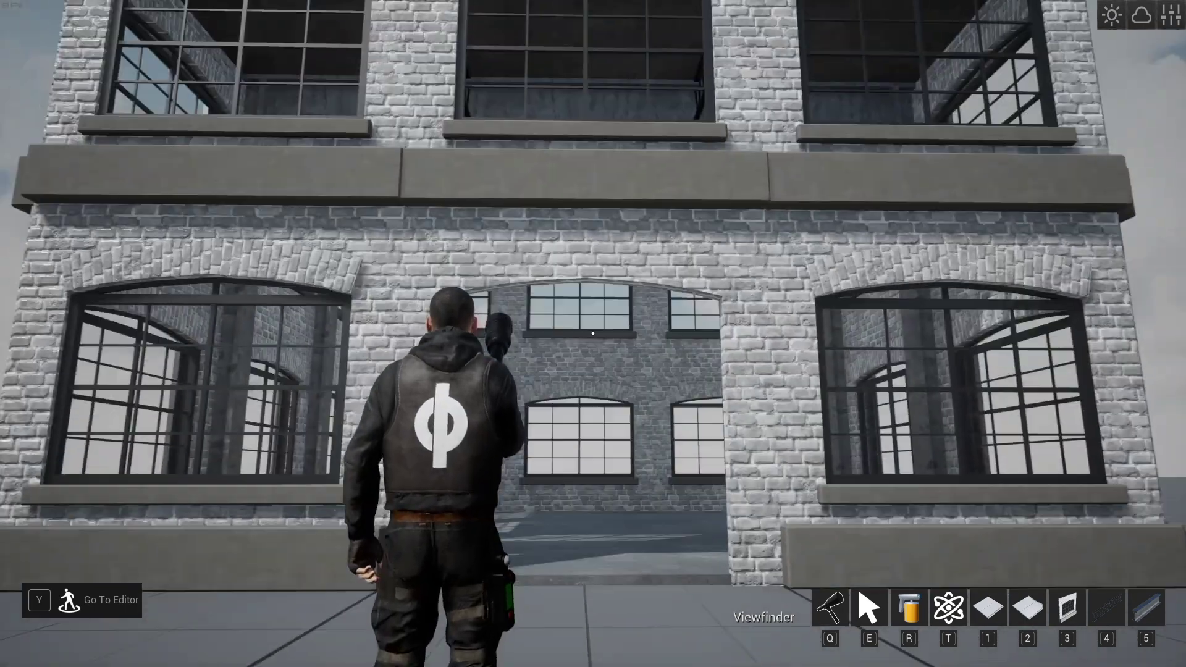
pyautogui.press('s')
pyautogui.press('w')
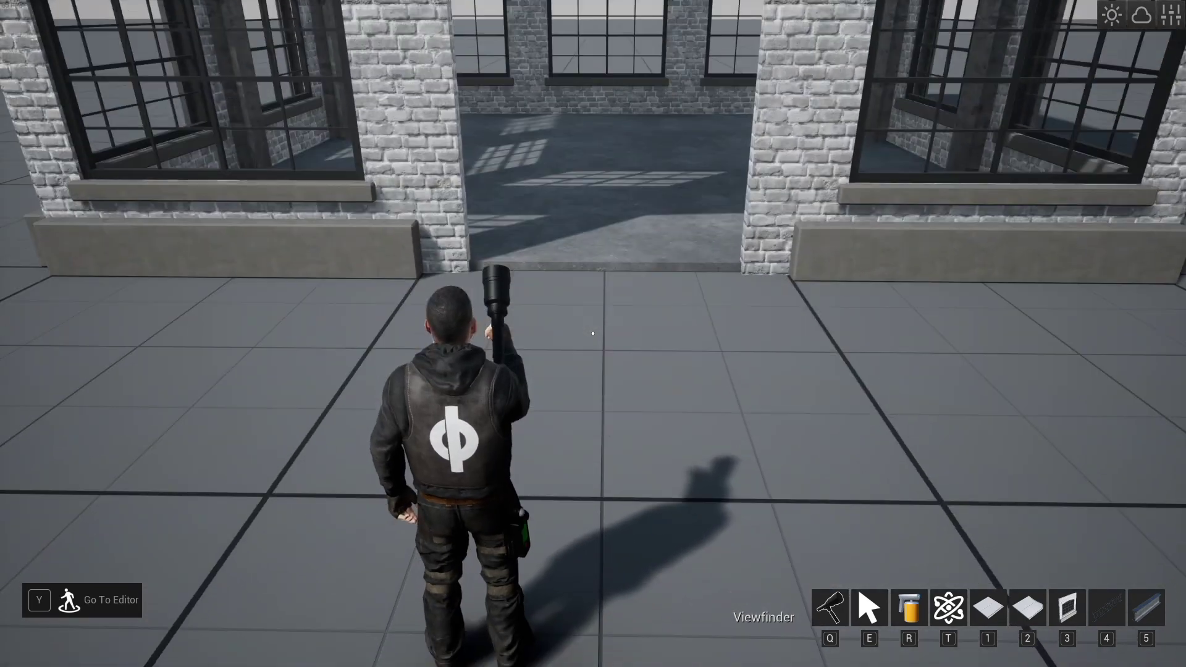
# - Lay a row of Sidewalk 01 tiles along the building's front, across the doorway and both window sections
pyautogui.press('1')
pyautogui.click(592, 333)
pyautogui.press('w')
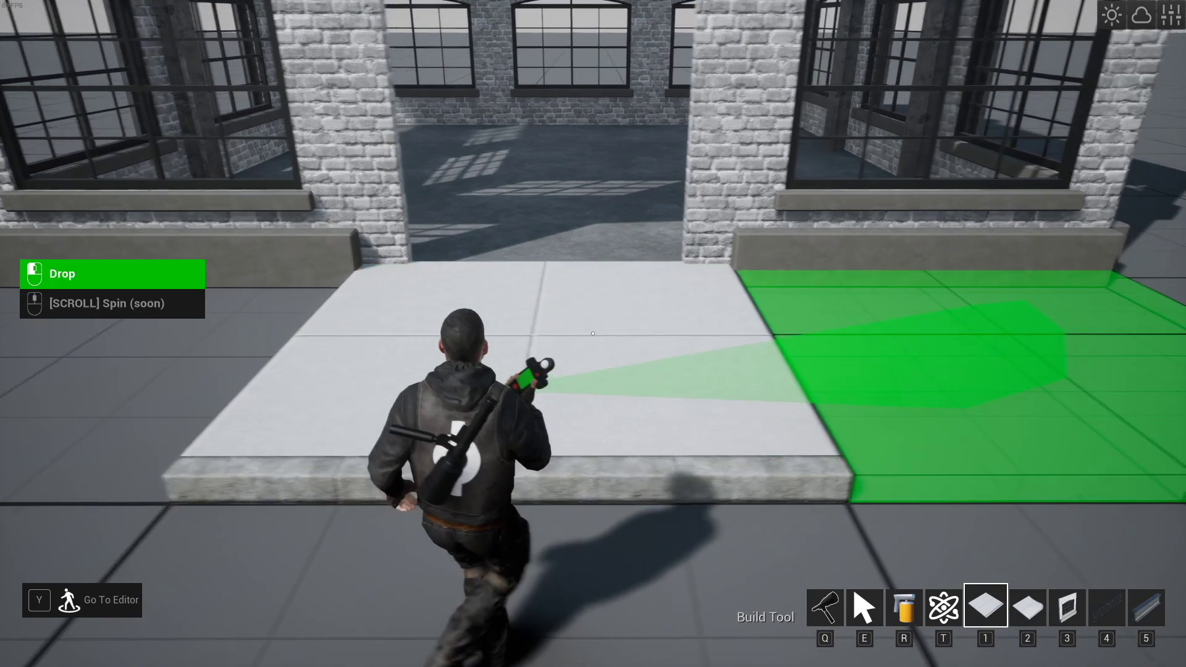
pyautogui.press('d')
pyautogui.click(593, 333)
pyautogui.press('a')
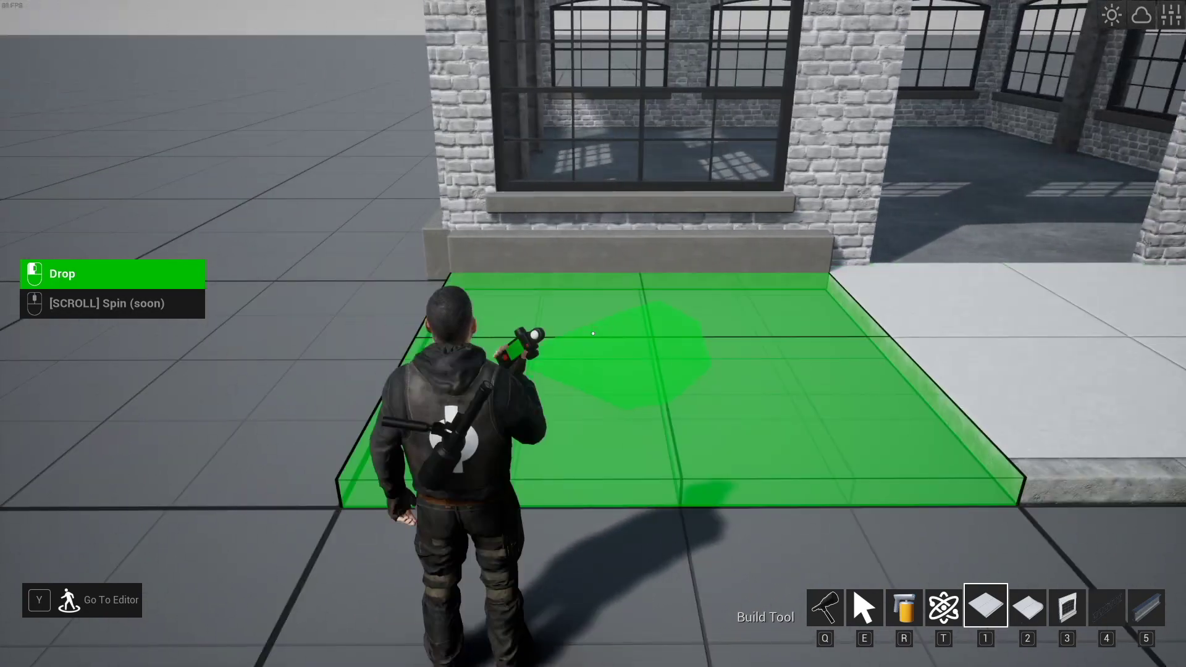
pyautogui.click(593, 333)
# - Place Sidewalk Corner 01 pieces at the ends of the front sidewalk row to round the building's front corner
pyautogui.press('q')
pyautogui.press('s')
pyautogui.press('w')
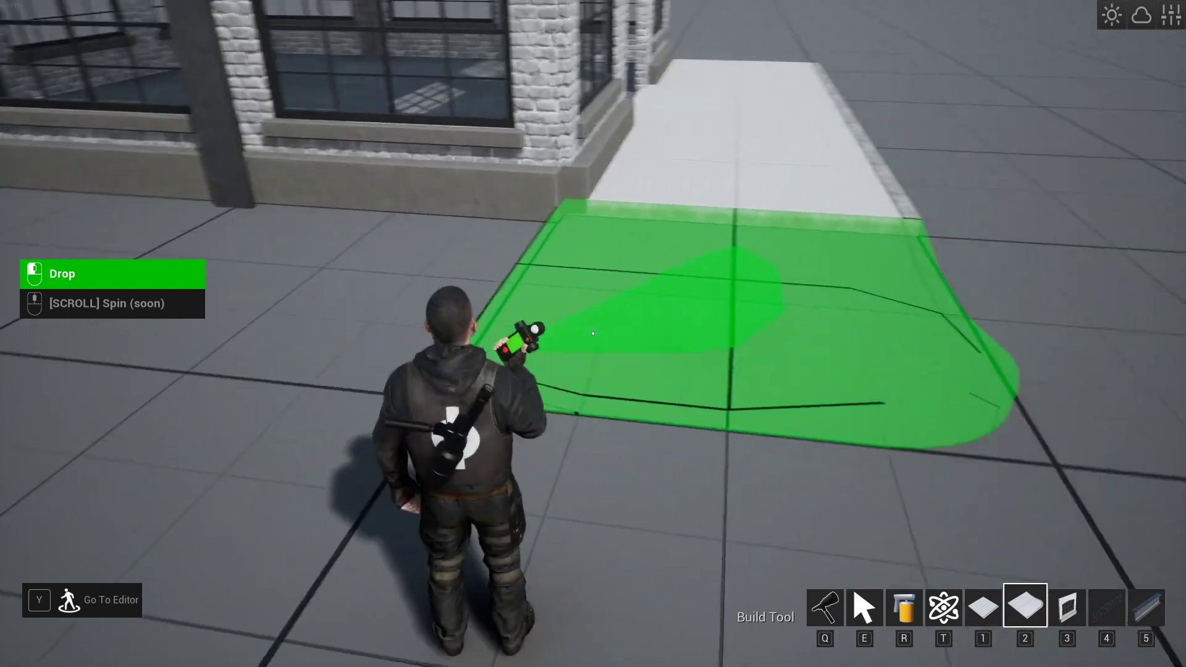
pyautogui.press('w')
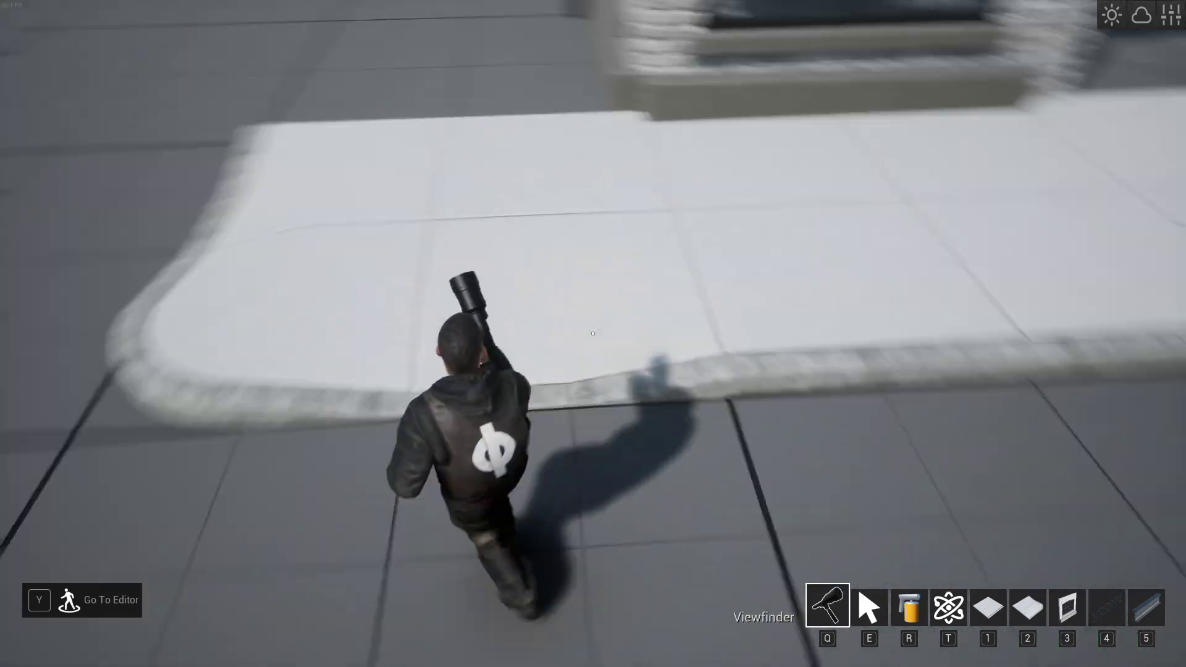
# - Continue Sidewalk 01 tiles along the adjacent side wall and place a Sidewalk Corner 01 at its rear corner
pyautogui.press('w')
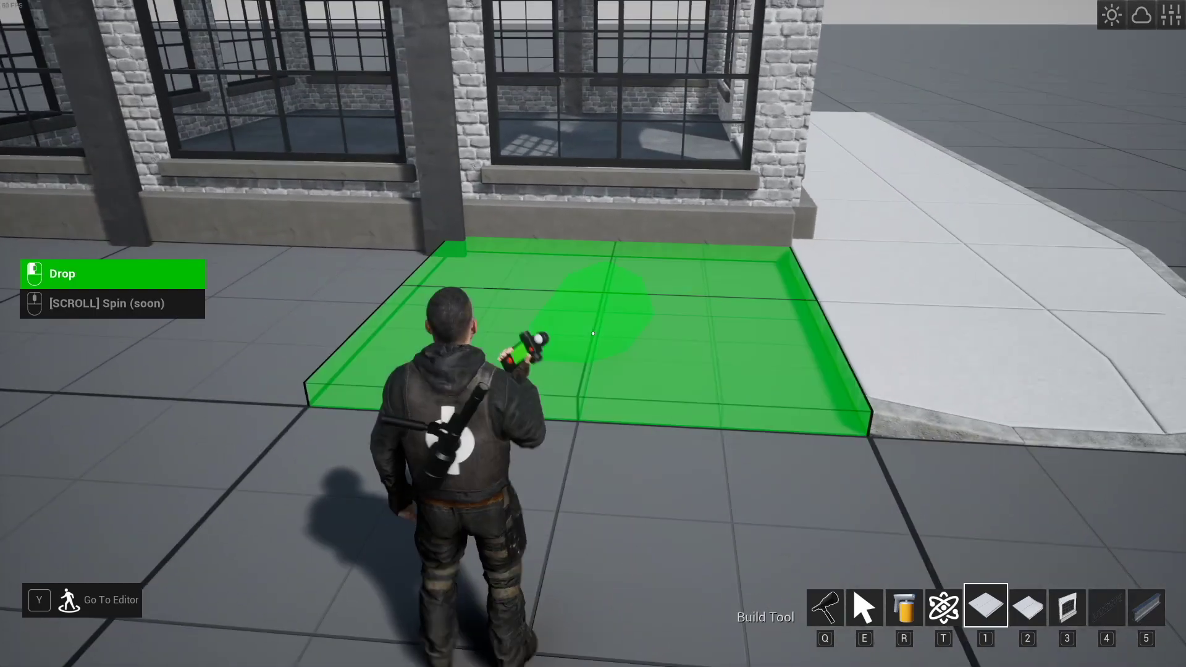
pyautogui.press('a')
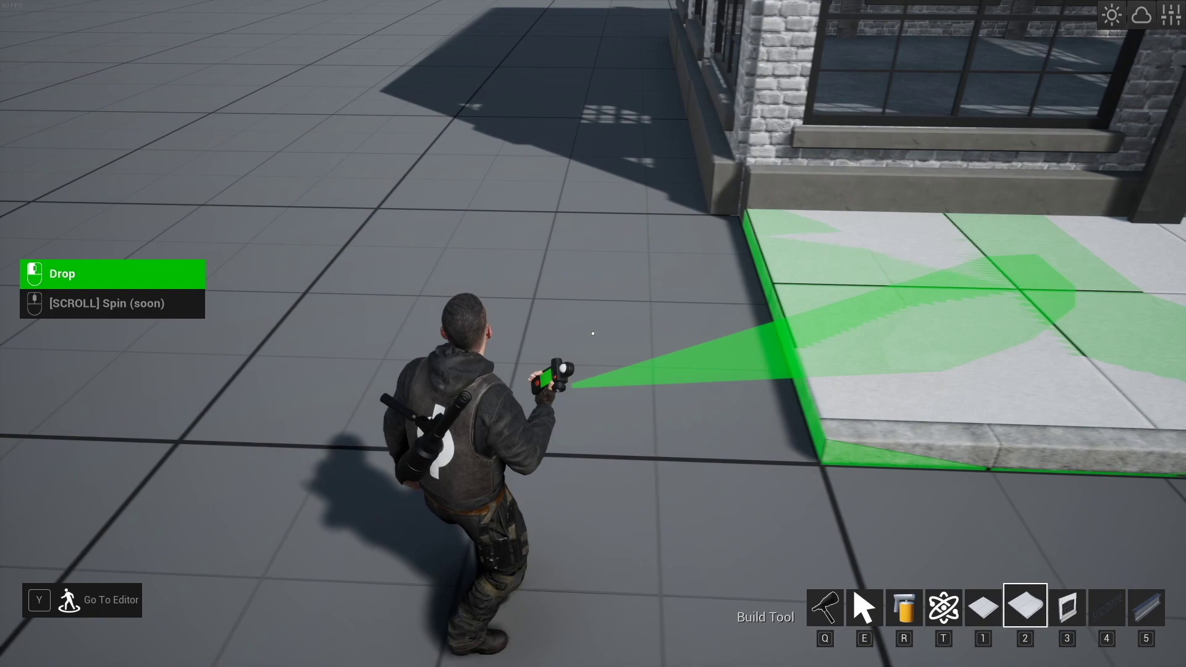
pyautogui.press('a')
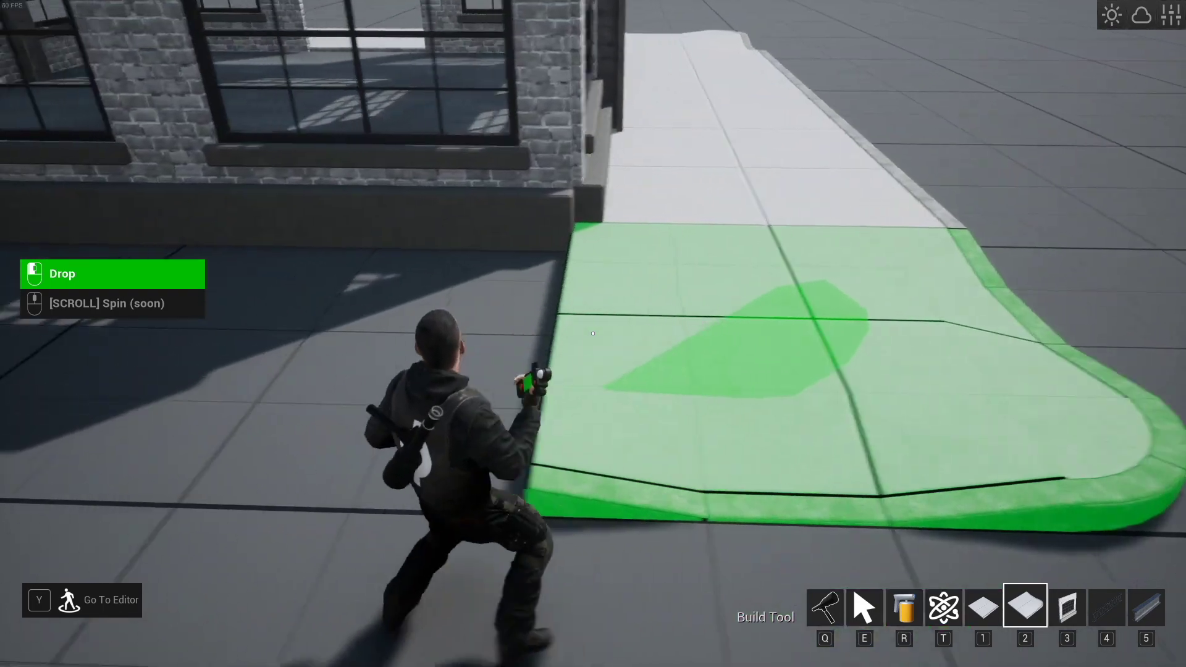
# - Lay Sidewalk 01 tiles along the building's rear wall and place a Sidewalk Corner 01 at the other rear corner
pyautogui.press('a')
pyautogui.press('w')
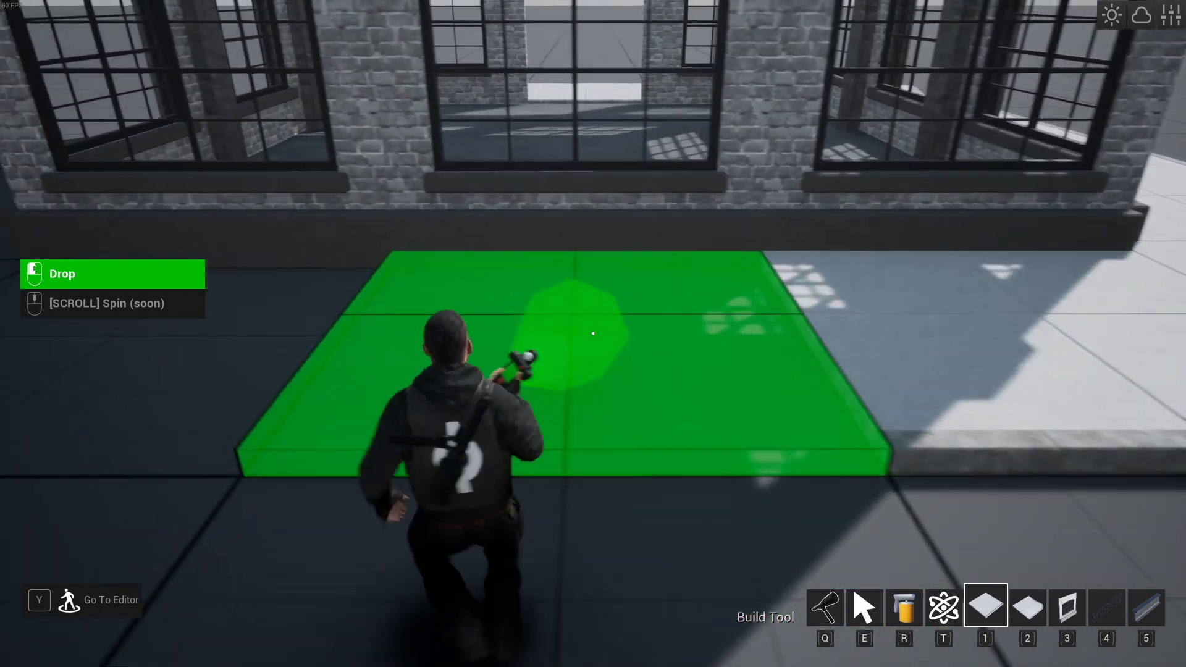
pyautogui.press('2')
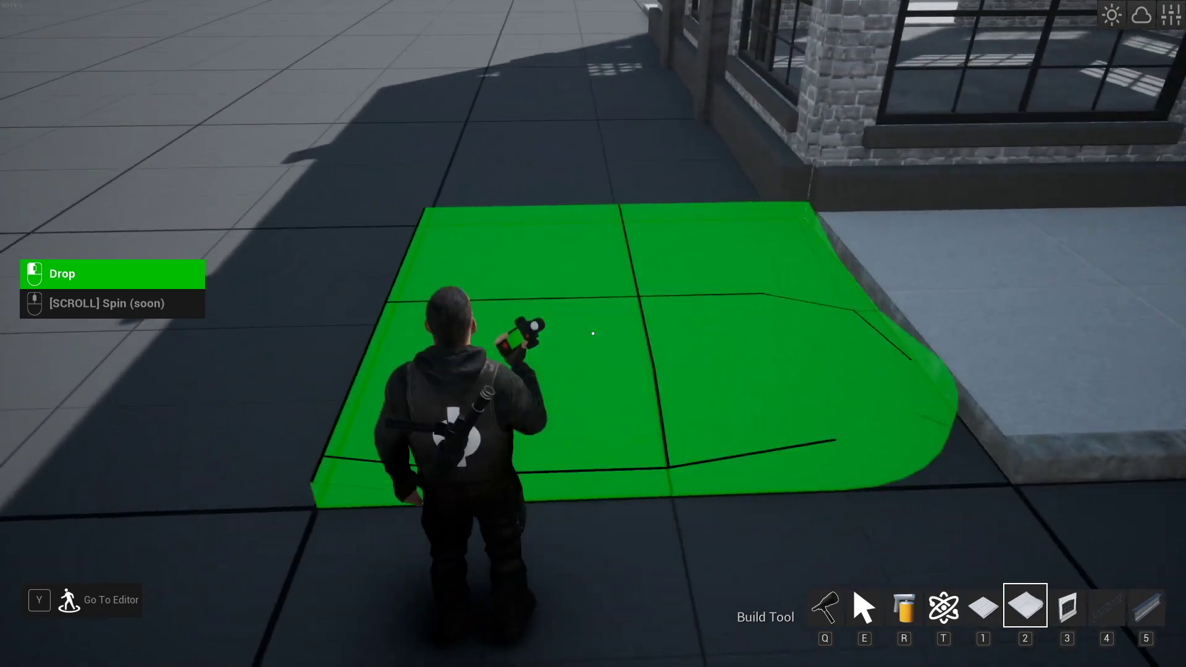
pyautogui.press('a')
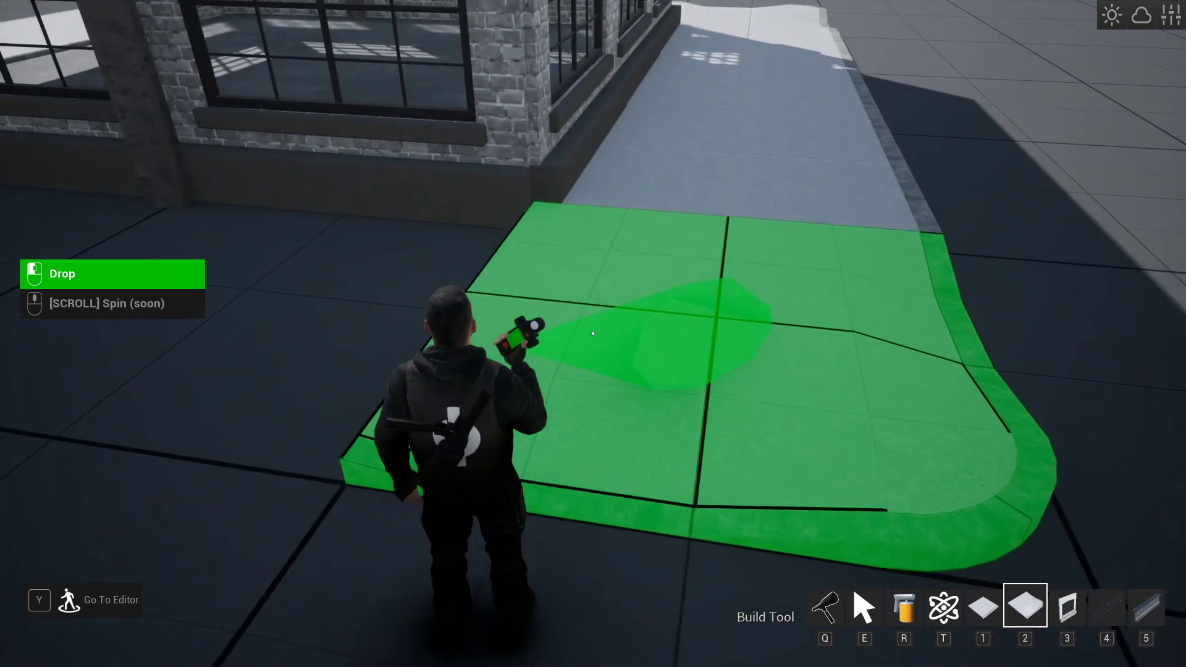
# - Close the sidewalk loop with Sidewalk 01 tiles along the remaining side wall and a Sidewalk Corner 01 at the last front corner
pyautogui.press('a')
pyautogui.click(593, 333)
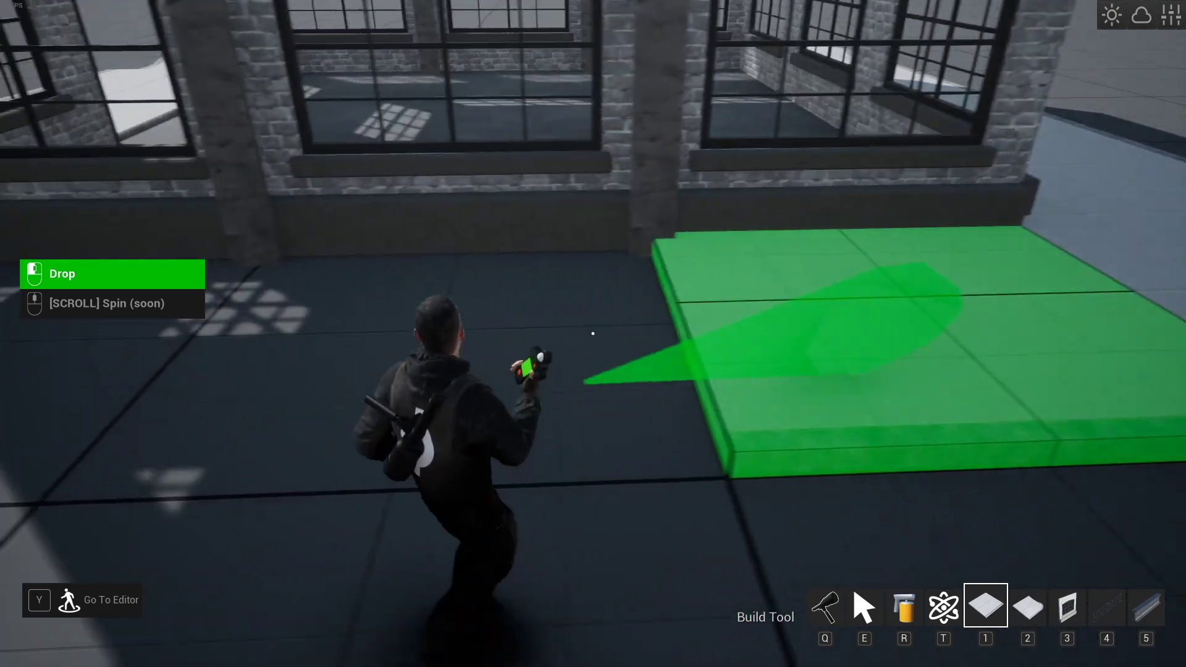
pyautogui.press('2')
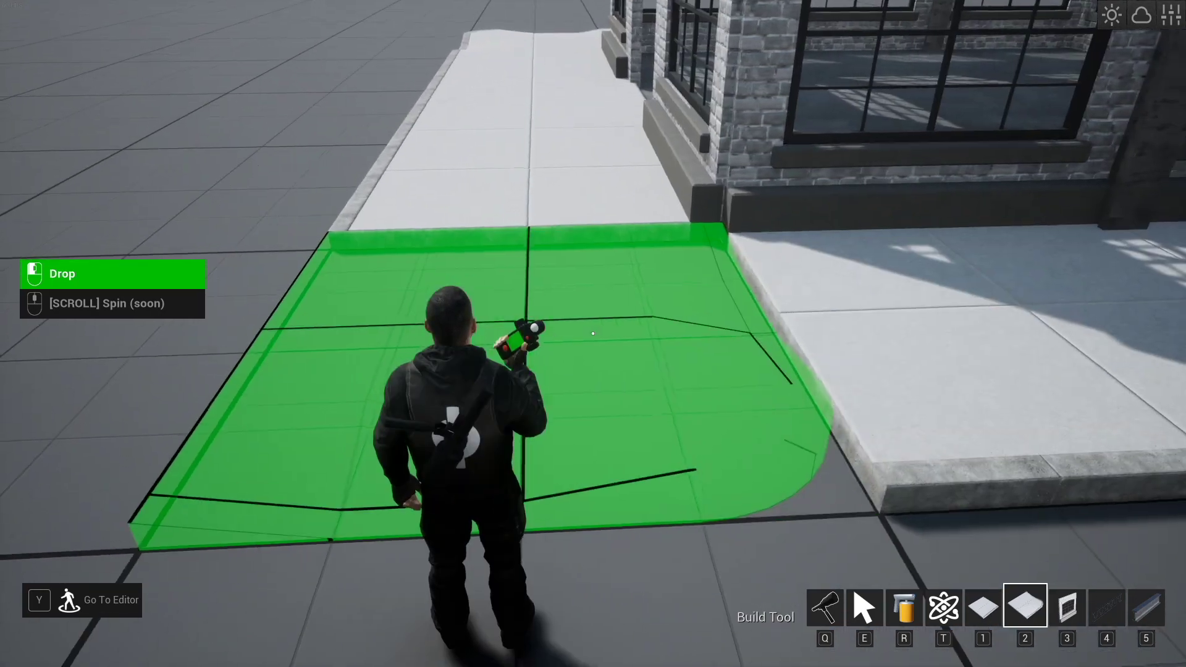
pyautogui.press('q')
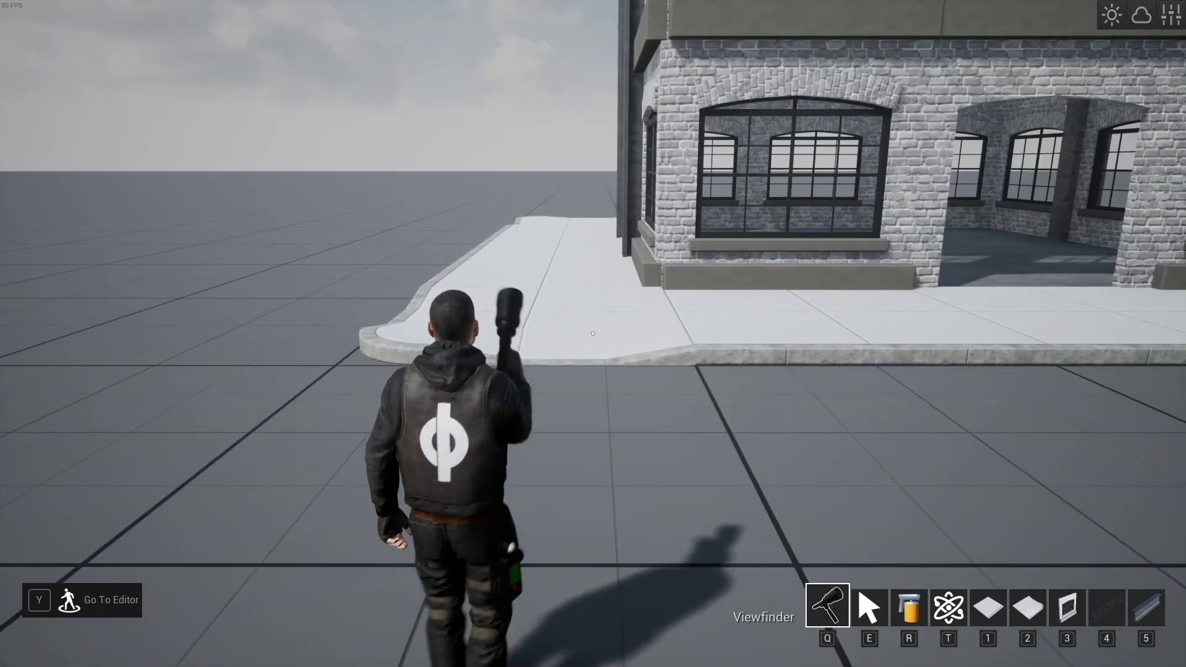
# - Assign Road 400 and Road Lines from the Road + Sidewalk category to hotbar slots 1 and 2
pyautogui.press('d')
pyautogui.press('Tab')
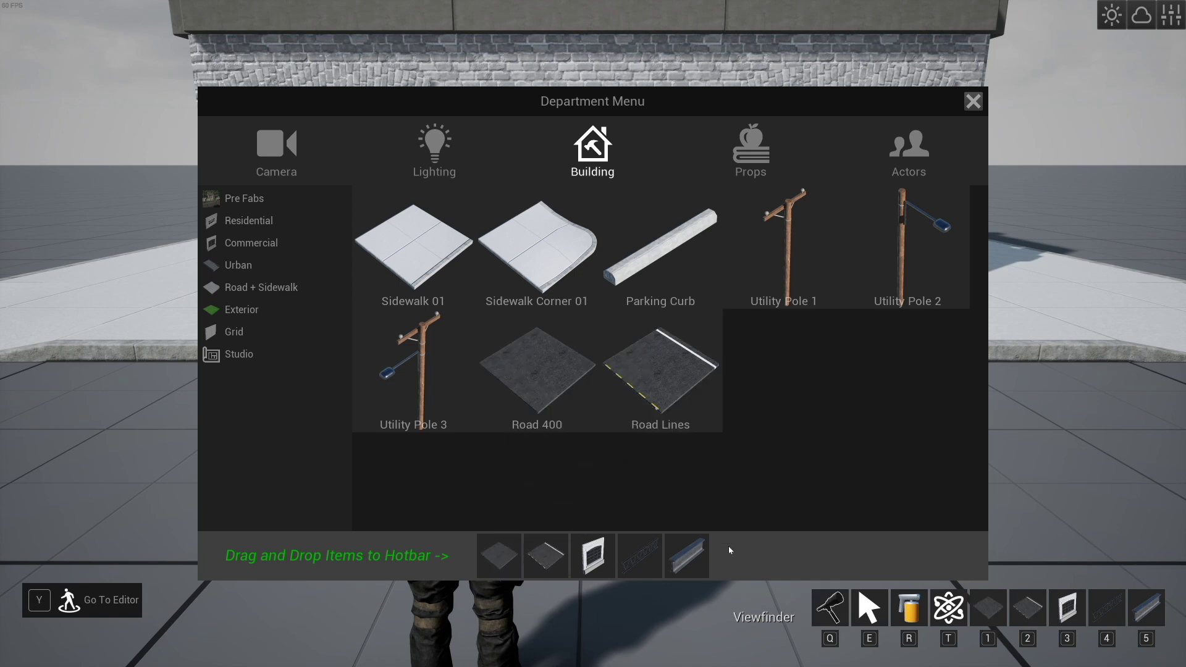
pyautogui.press('Tab')
# - Try Road 400 pieces on the ground in front of the entrance sidewalk, and delete them
pyautogui.press('w')
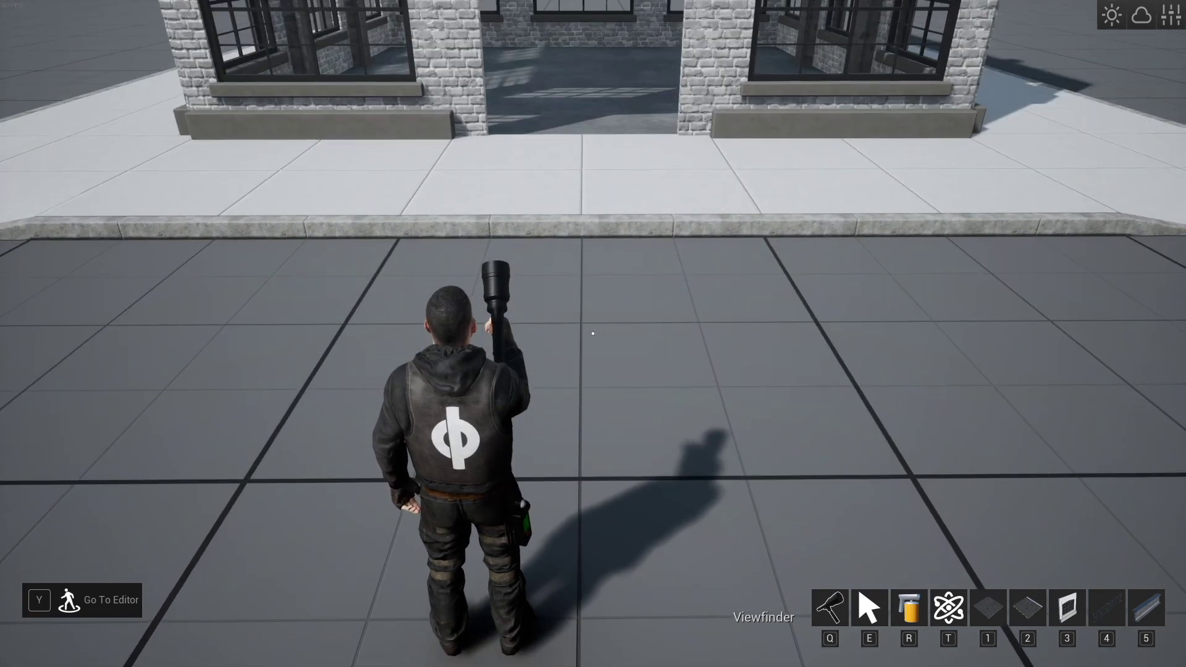
pyautogui.press('1')
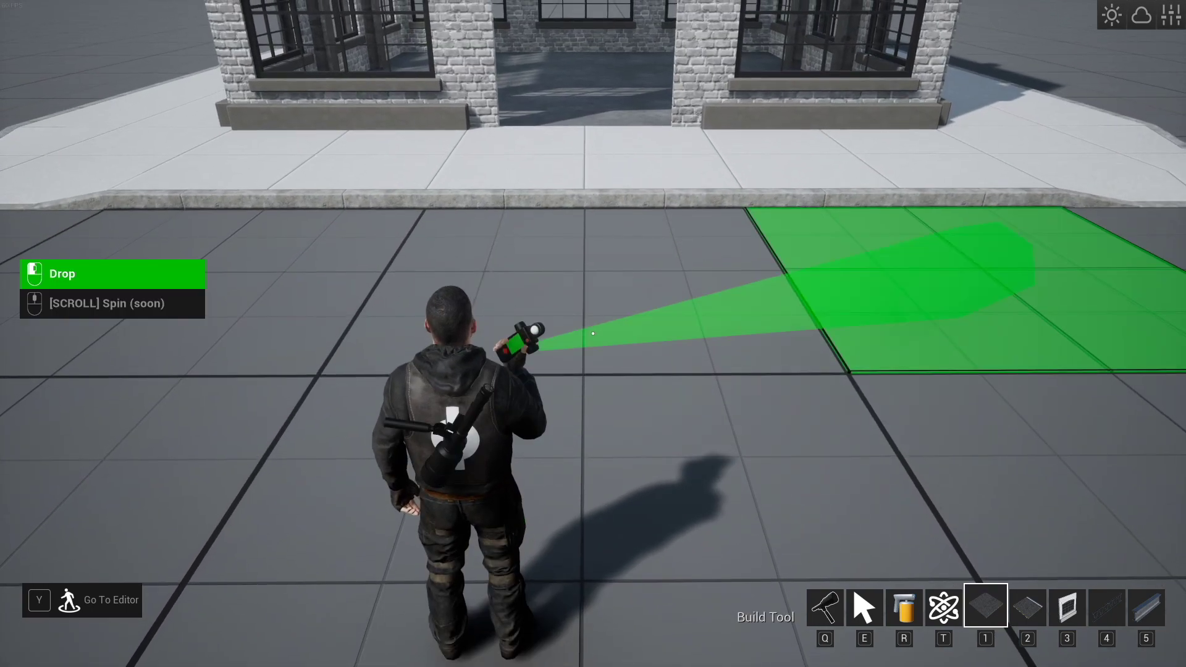
pyautogui.click(593, 333)
pyautogui.press('q')
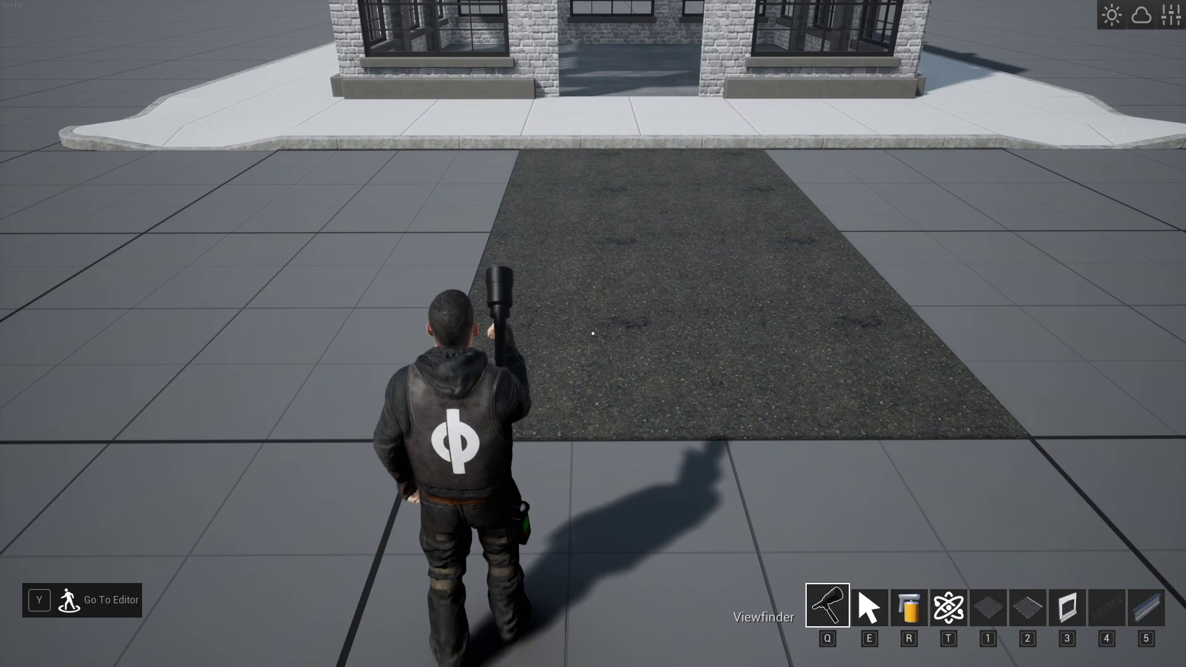
pyautogui.press('w')
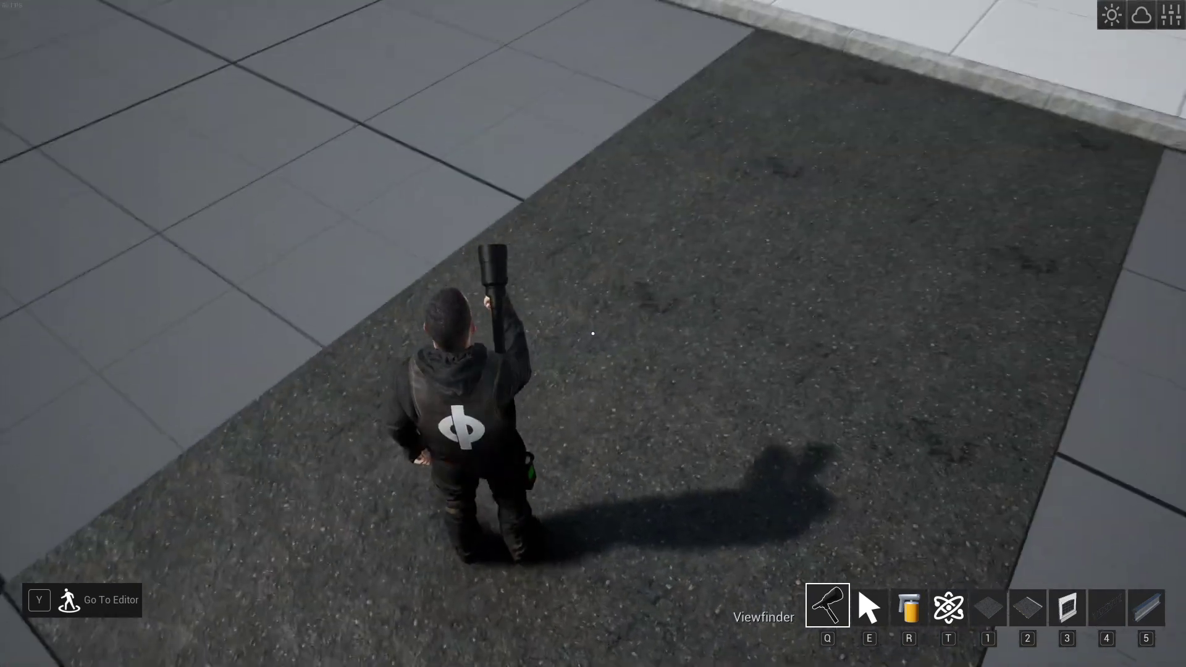
pyautogui.press('e')
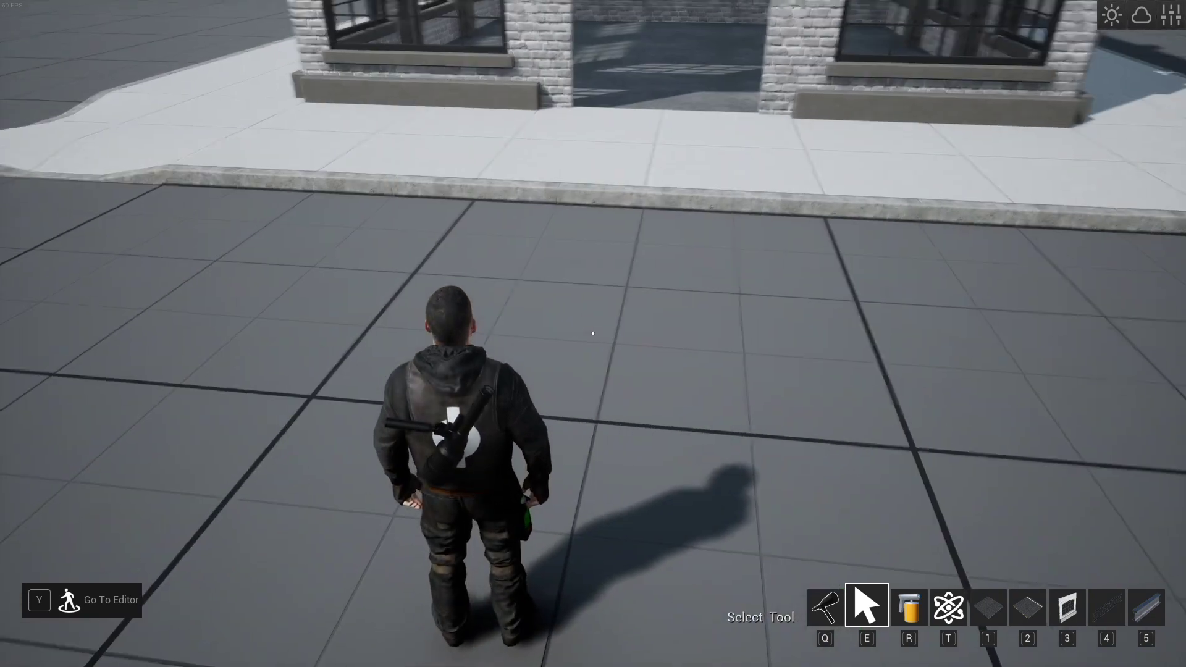
# - Try a single Road Lines piece against the curb in front of the entrance, and delete it
pyautogui.press('s')
pyautogui.click(593, 333)
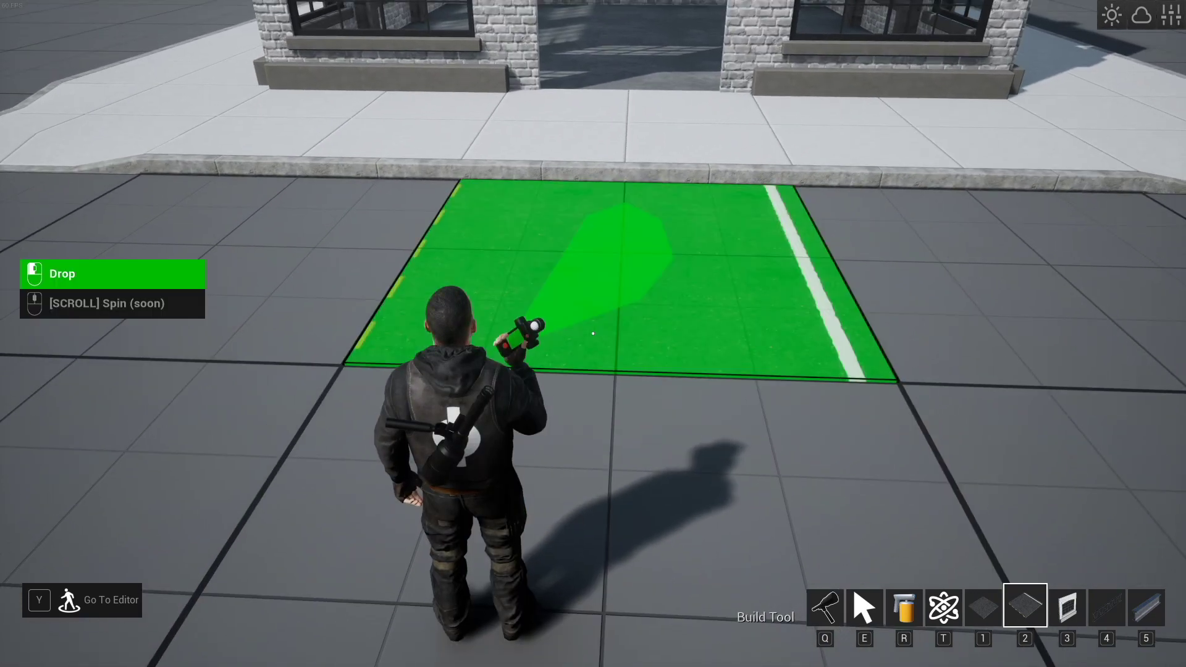
pyautogui.press('q')
pyautogui.press('d')
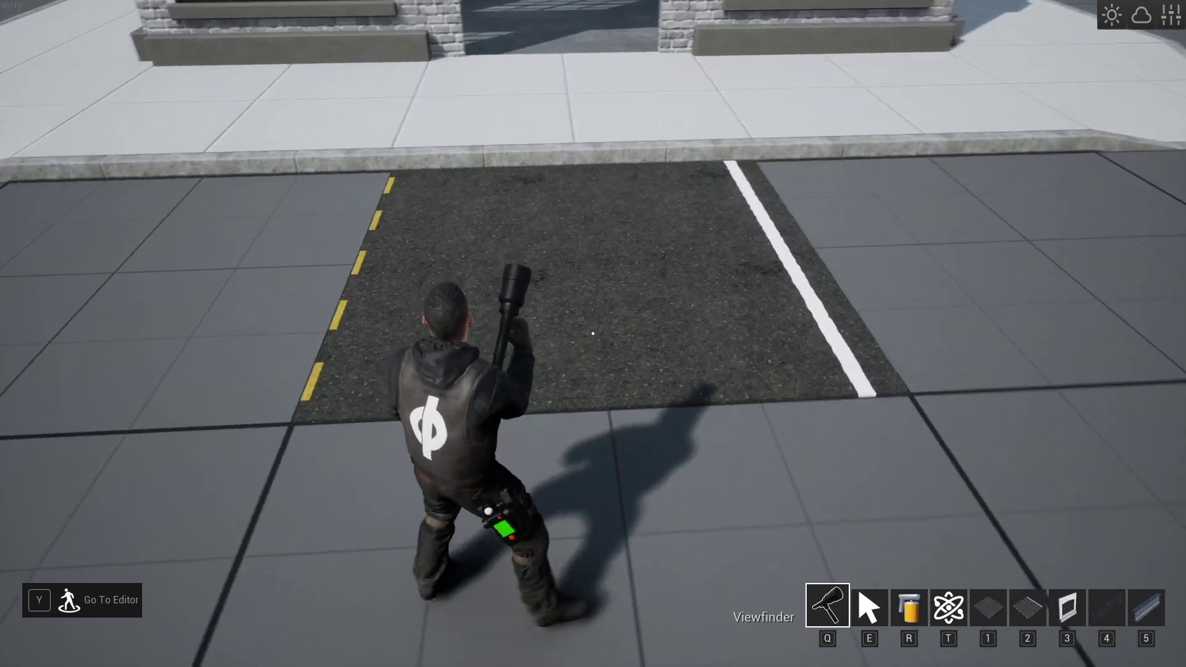
pyautogui.press('w')
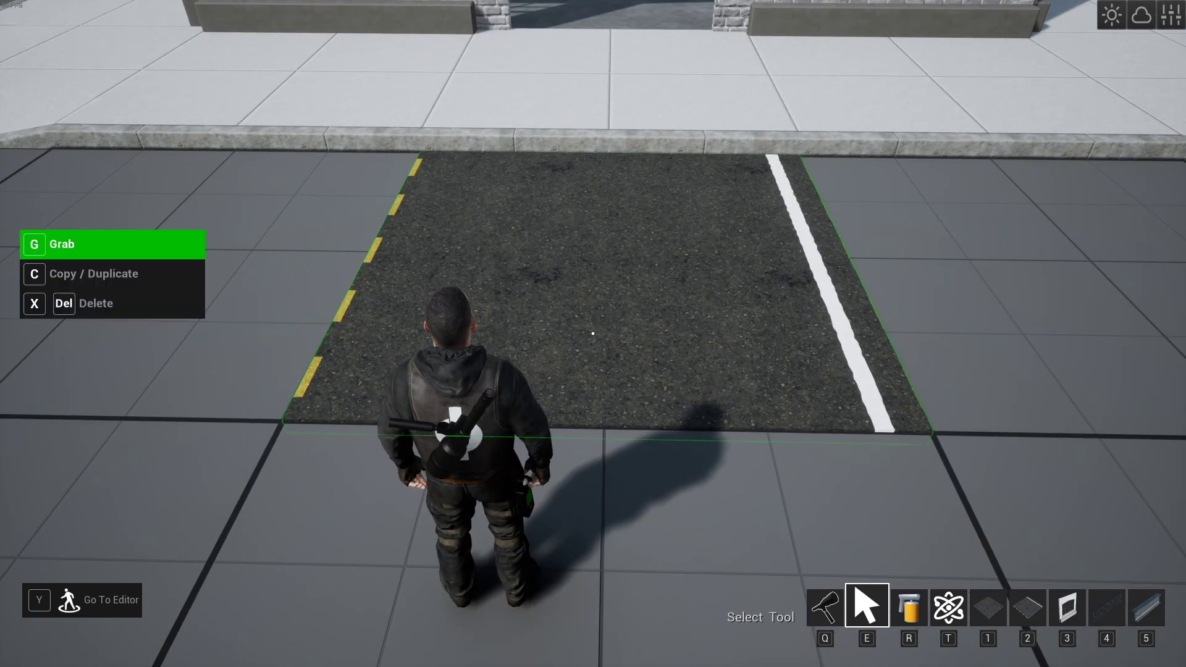
pyautogui.press('x')
# - Lay a lane of Road Lines pieces along the front sidewalk, with the white line beside the curb
pyautogui.press('w')
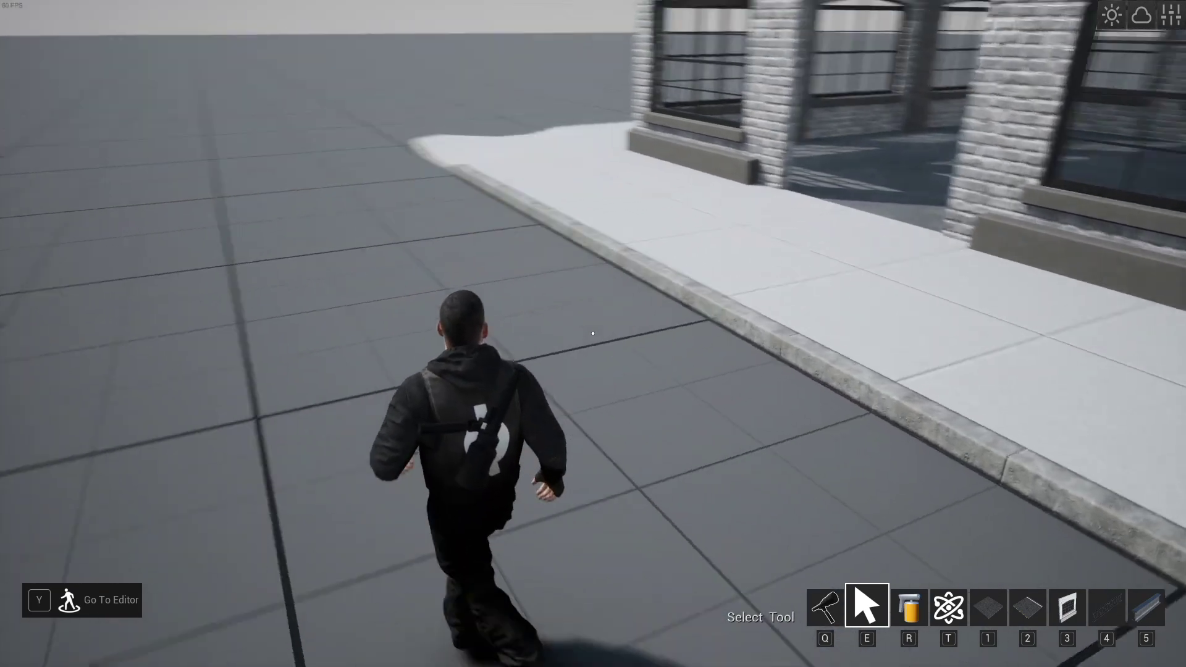
pyautogui.press('w')
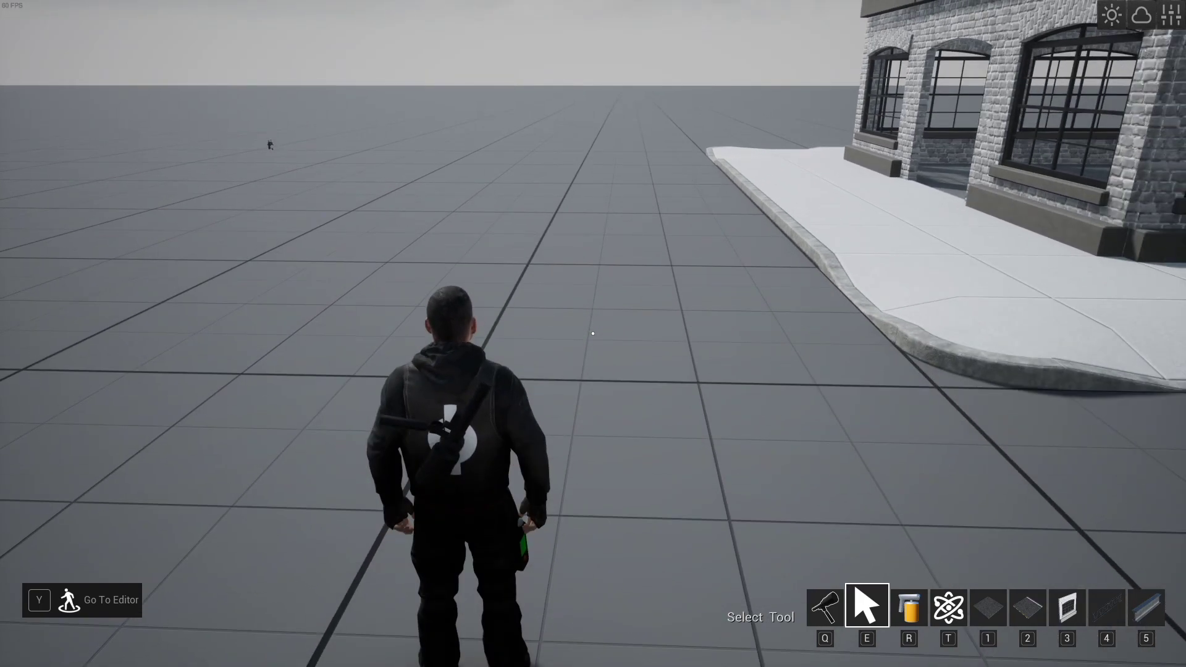
pyautogui.press('w')
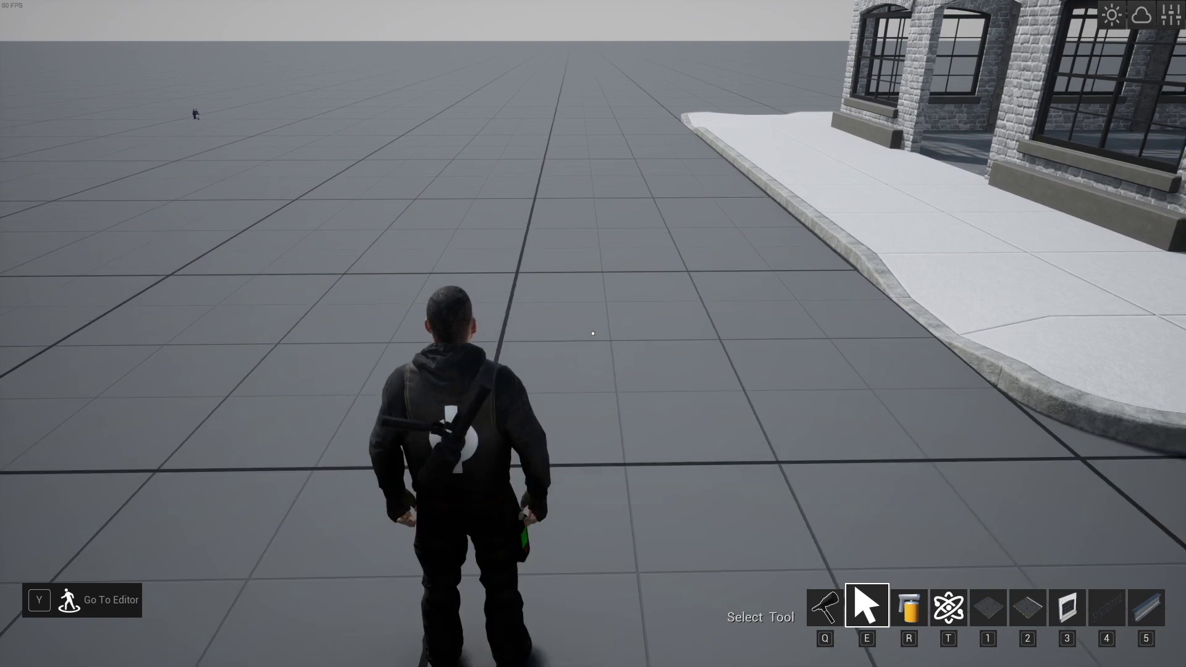
pyautogui.press('w')
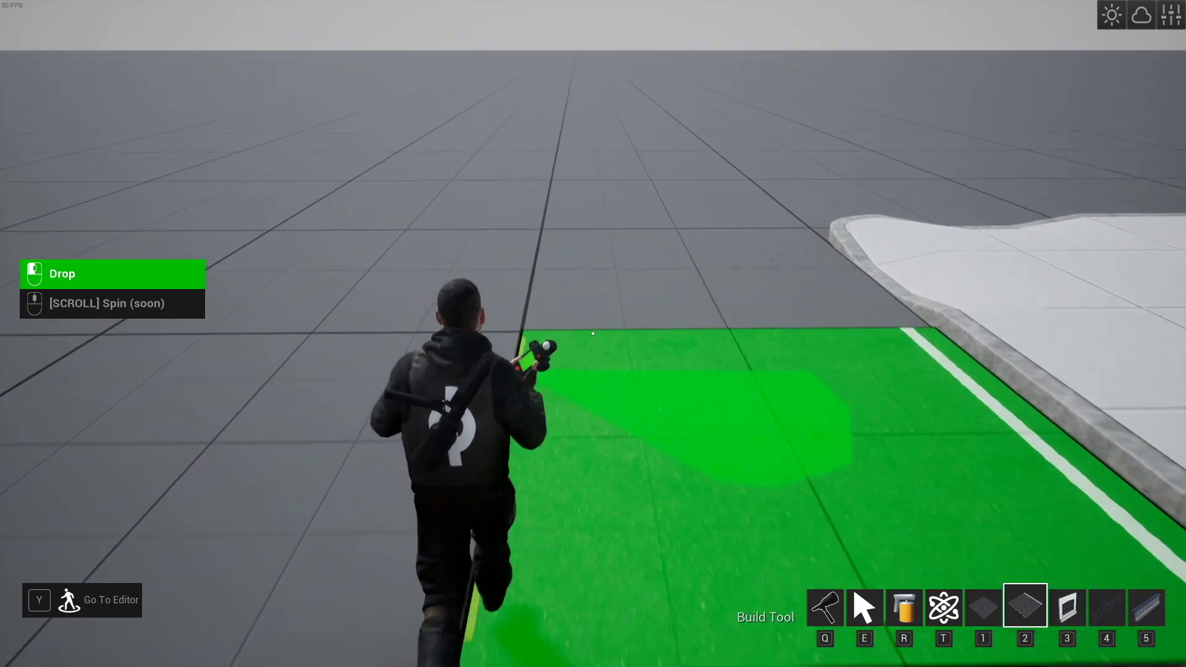
pyautogui.press('q')
# - Lay a second lane of Road Lines pieces in the opposite direction so both lanes meet at the yellow center line
pyautogui.press('w')
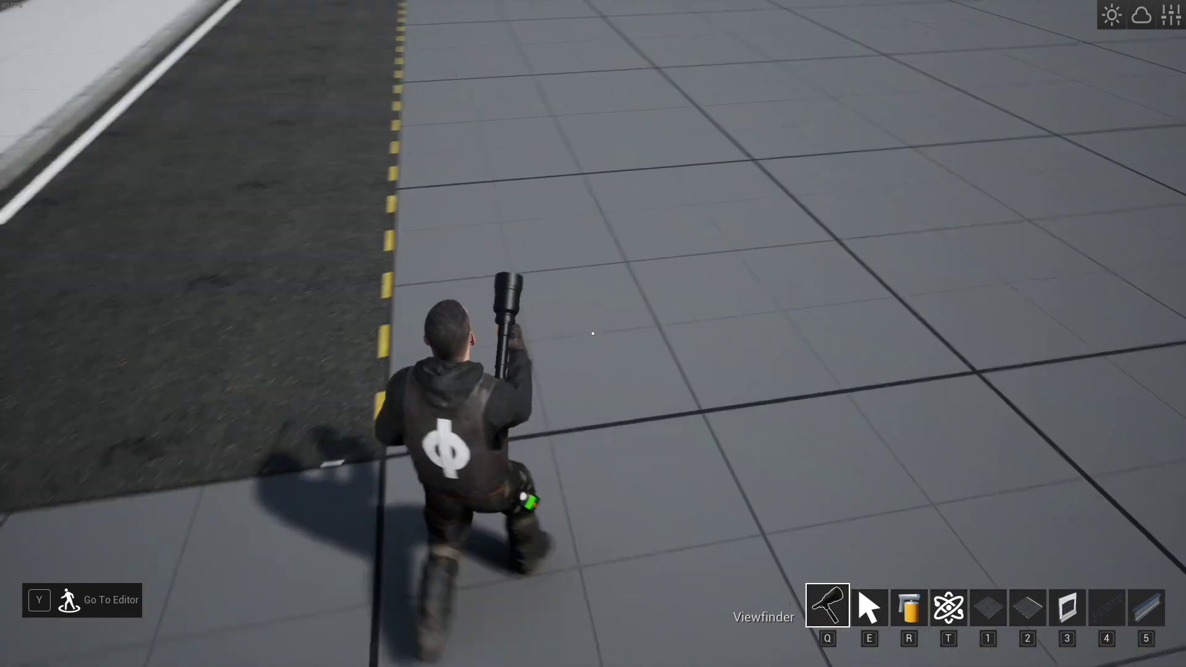
pyautogui.press('w')
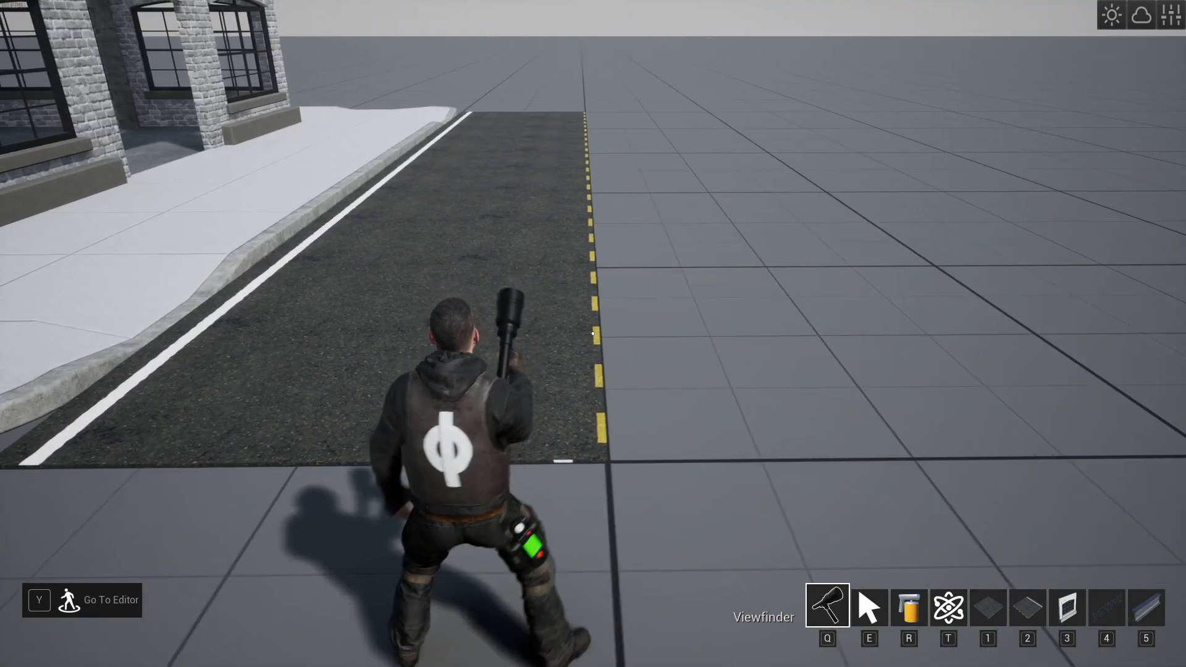
pyautogui.press('w')
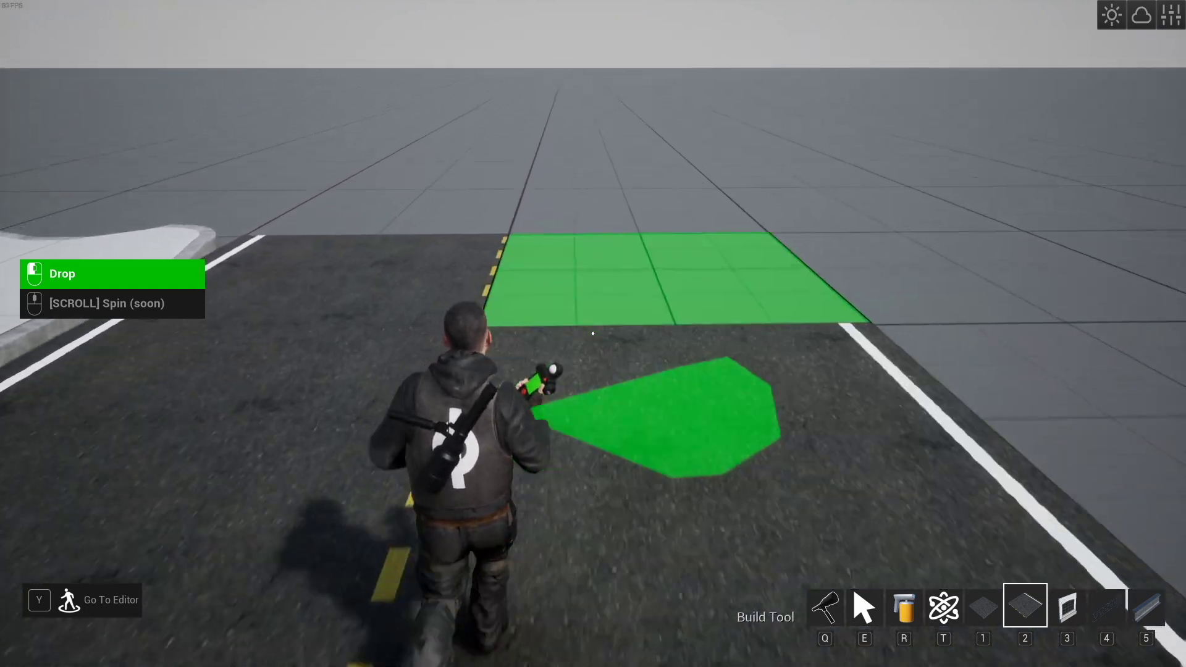
pyautogui.press('q')
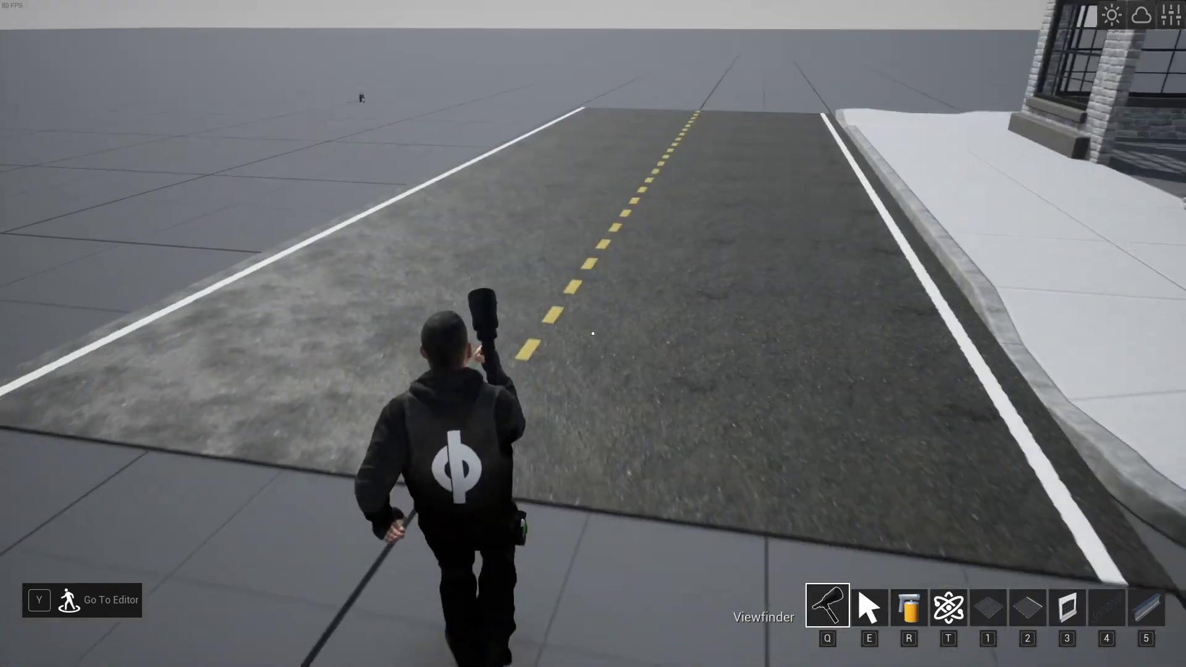
# - Put Sidewalk 01 and Sidewalk Corner 01 back into hotbar slots 1 and 2
pyautogui.press('s')
pyautogui.press('w')
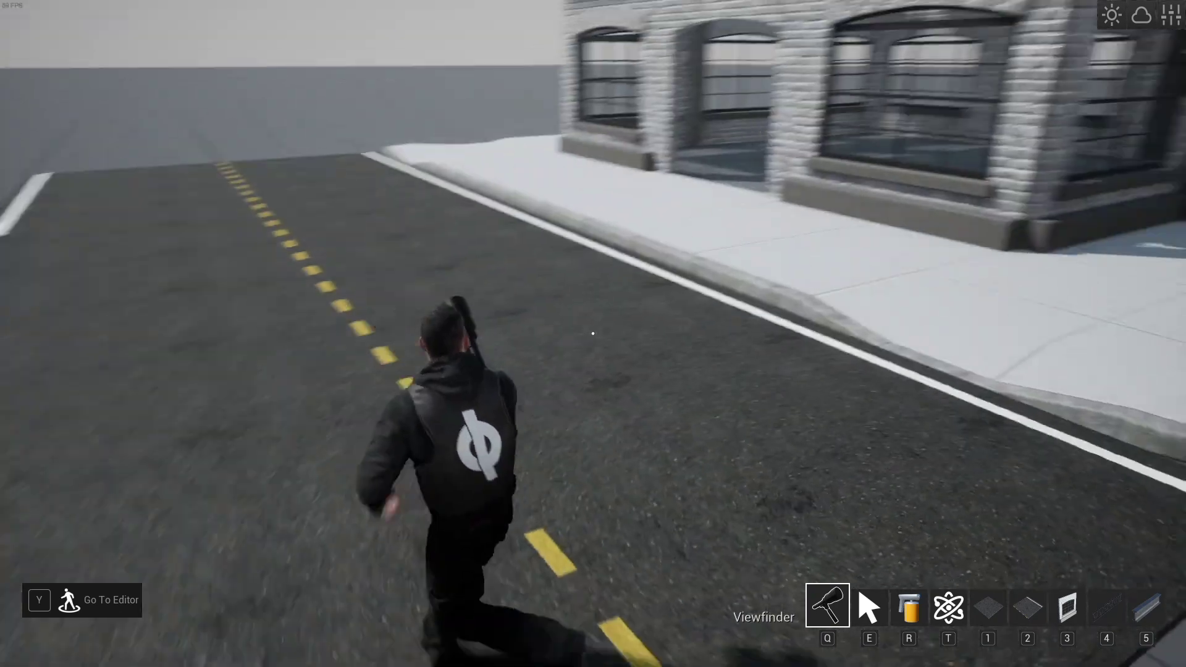
pyautogui.press('Tab')
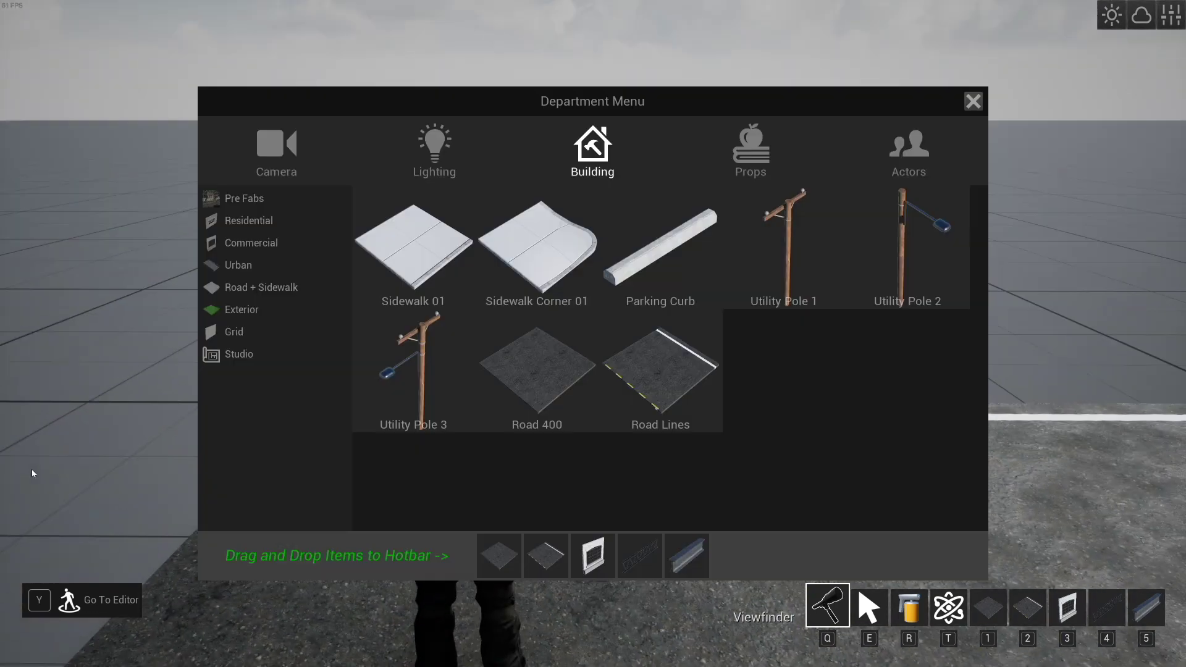
pyautogui.moveTo(426, 251); pyautogui.dragTo(498, 486)
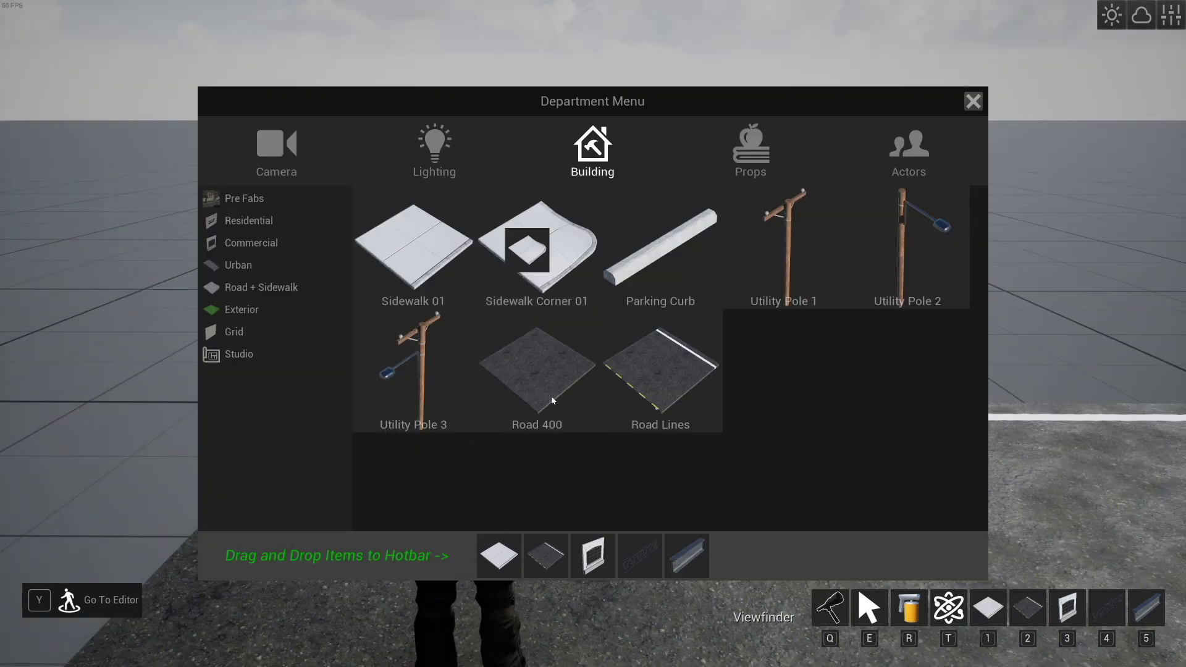
pyautogui.press('Tab')
# - Lay a row of Sidewalk 01 pieces along the far edge of the road, opposite the warehouse
pyautogui.press('1')
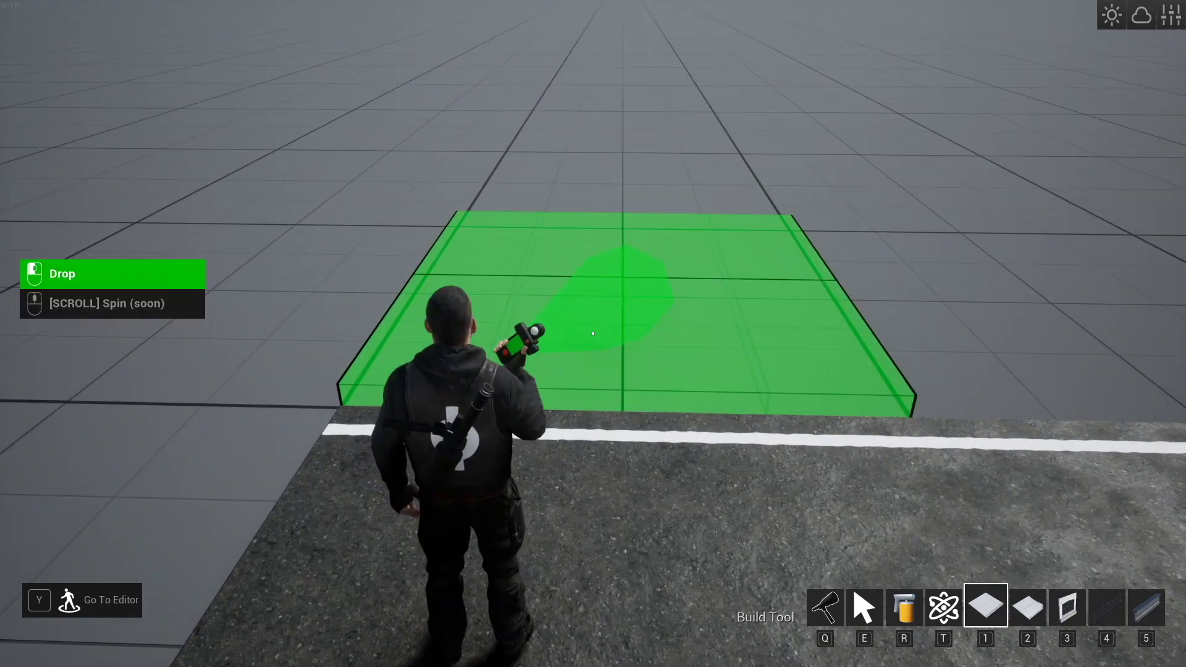
pyautogui.click(593, 334)
pyautogui.press('d')
pyautogui.click(593, 333)
pyautogui.click(593, 333)
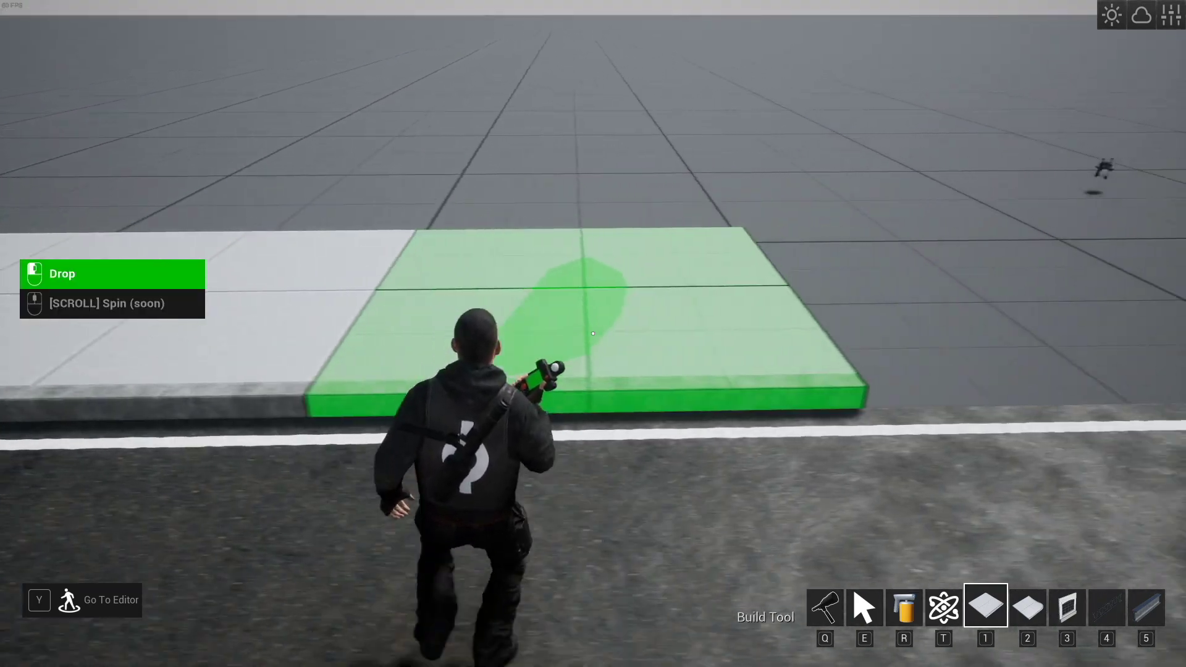
pyautogui.click(593, 333)
pyautogui.press('q')
pyautogui.press('w')
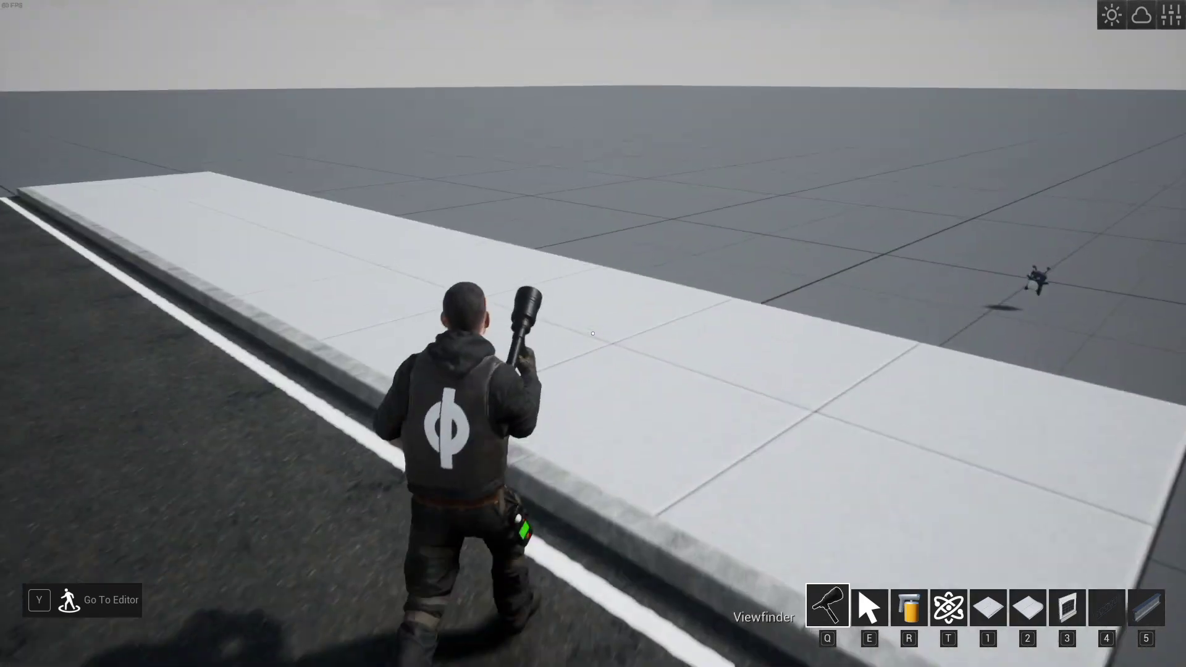
pyautogui.press('d')
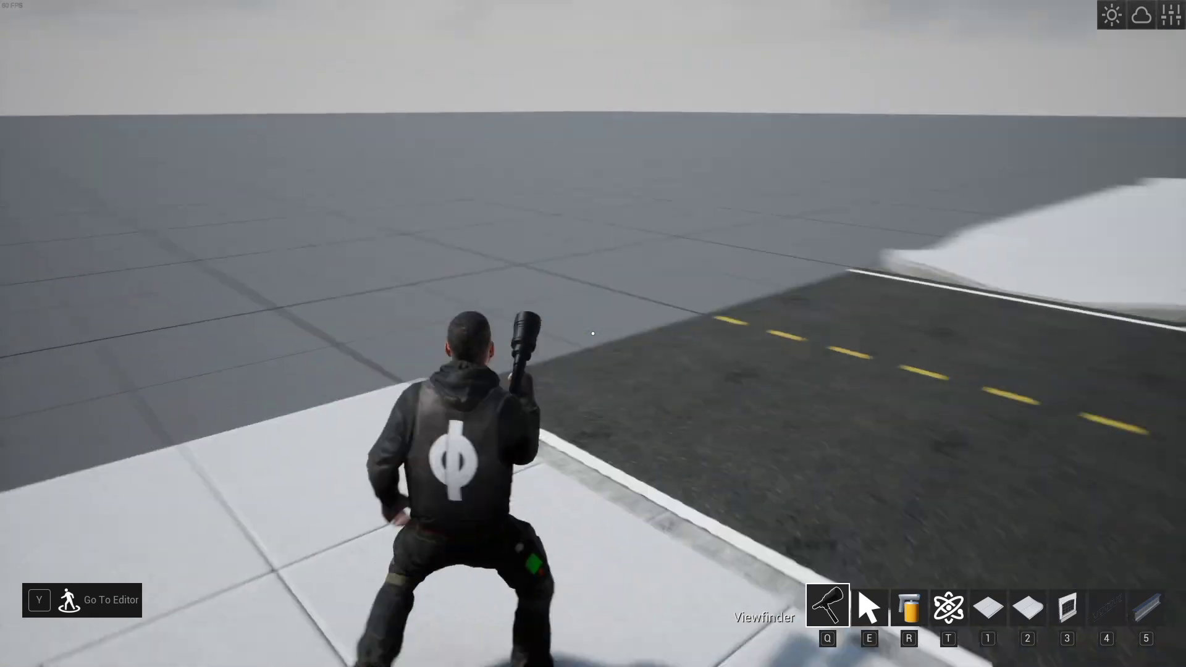
# - Look through the Pre Fabs category of building pieces
pyautogui.press('Tab')
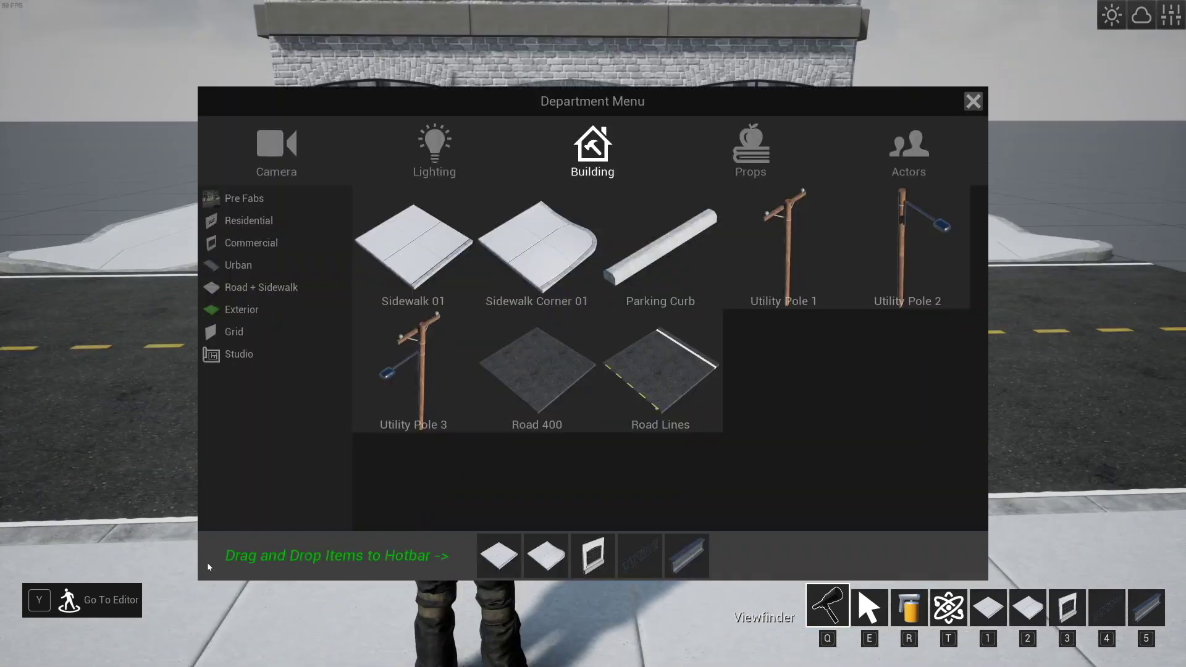
pyautogui.click(254, 207)
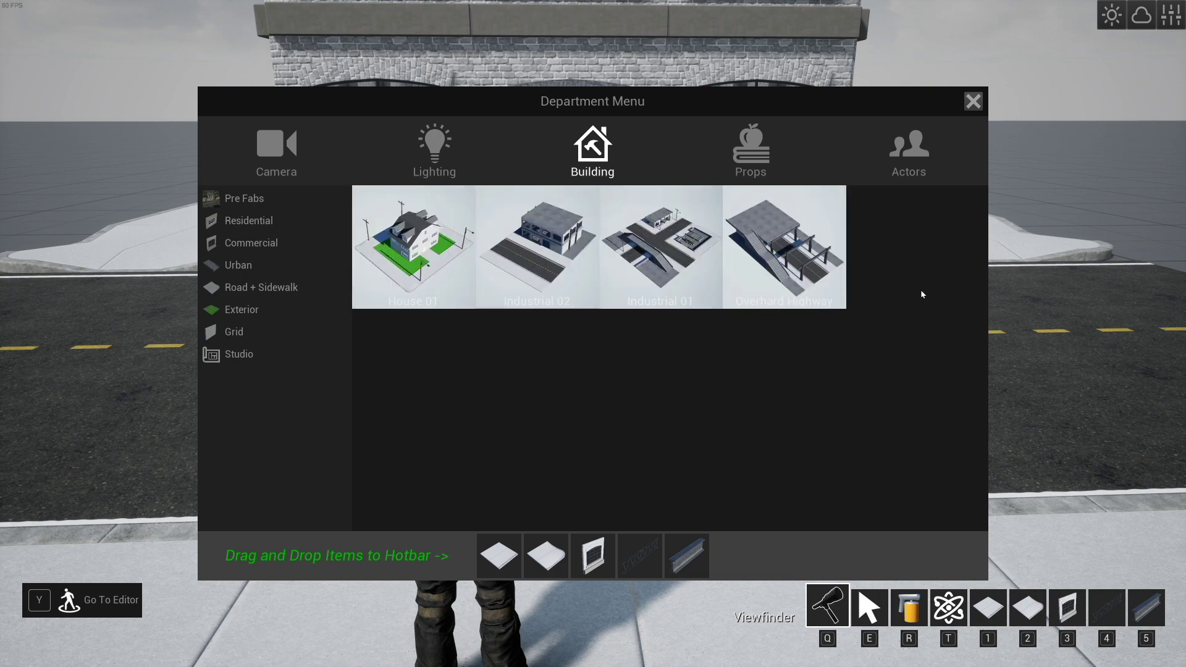
pyautogui.click(972, 102)
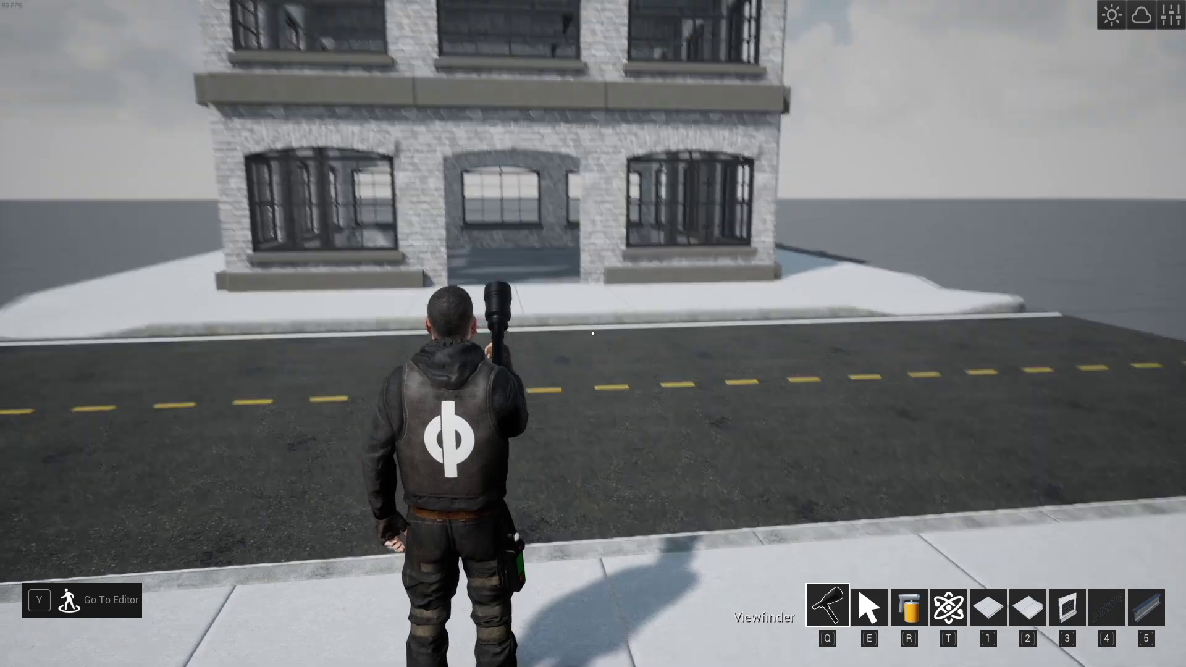
pyautogui.press('w')
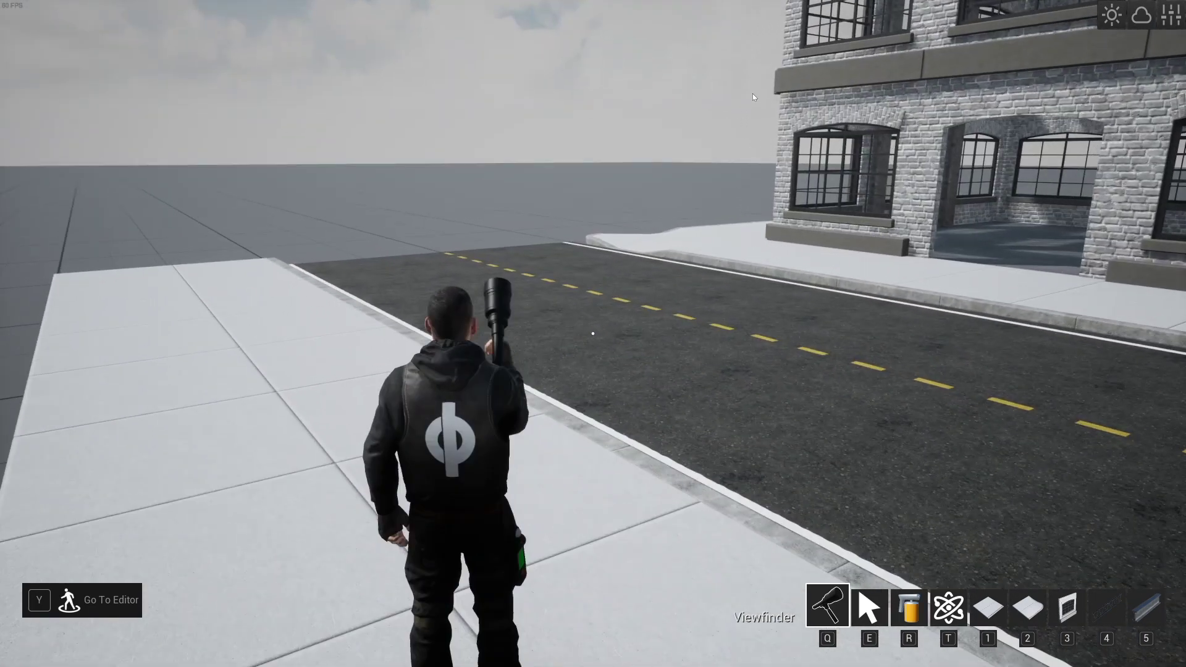
# - Assign Utility Pole 1, Utility Pole 3 and Utility Pole 2 to hotbar slots 1, 2 and 3
pyautogui.press('Tab')
pyautogui.click(267, 295)
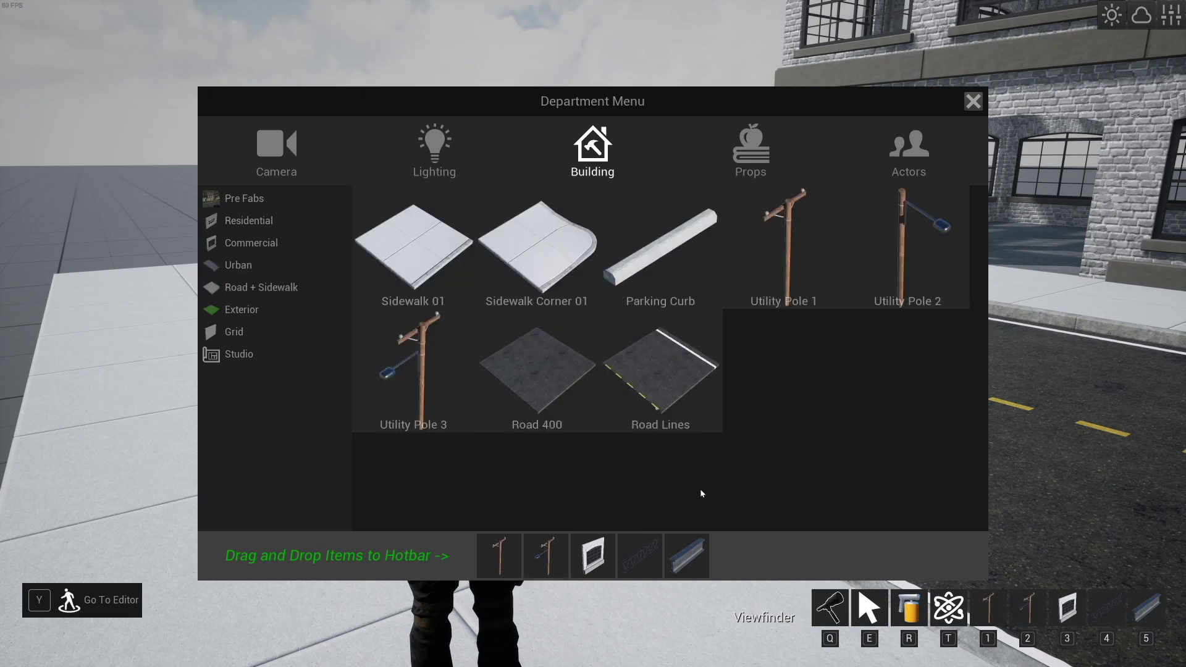
pyautogui.moveTo(884, 277); pyautogui.dragTo(605, 535)
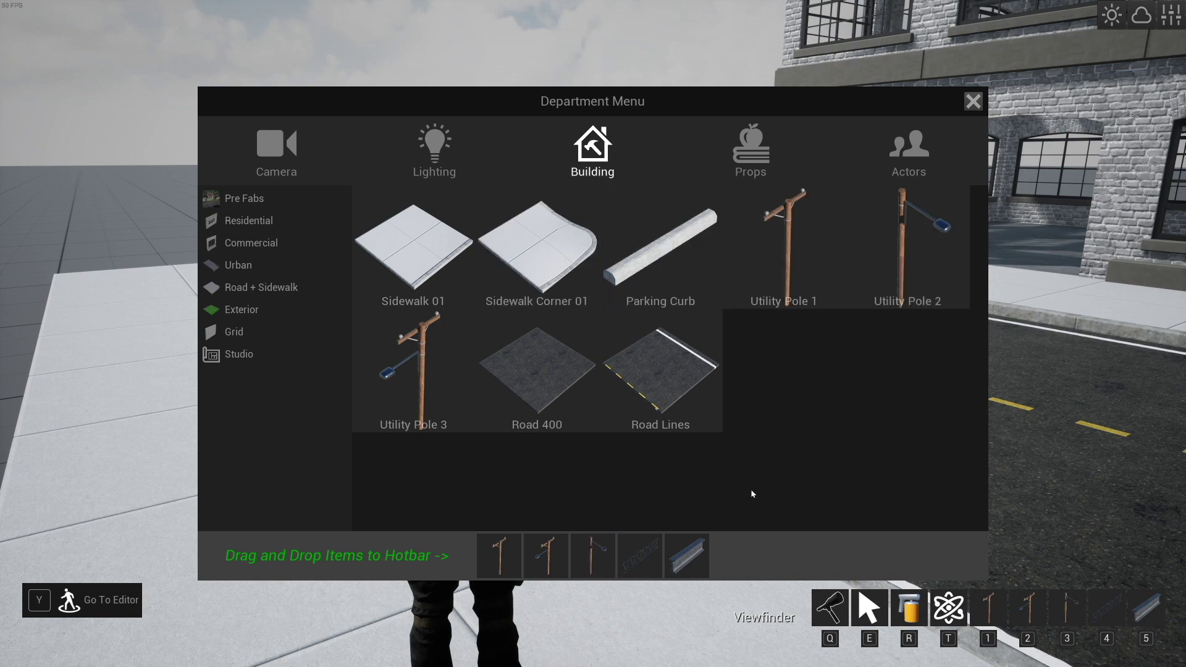
pyautogui.press('Tab')
# - Place one of each of the three utility poles in a row along the sidewalk opposite the warehouse
pyautogui.press('w')
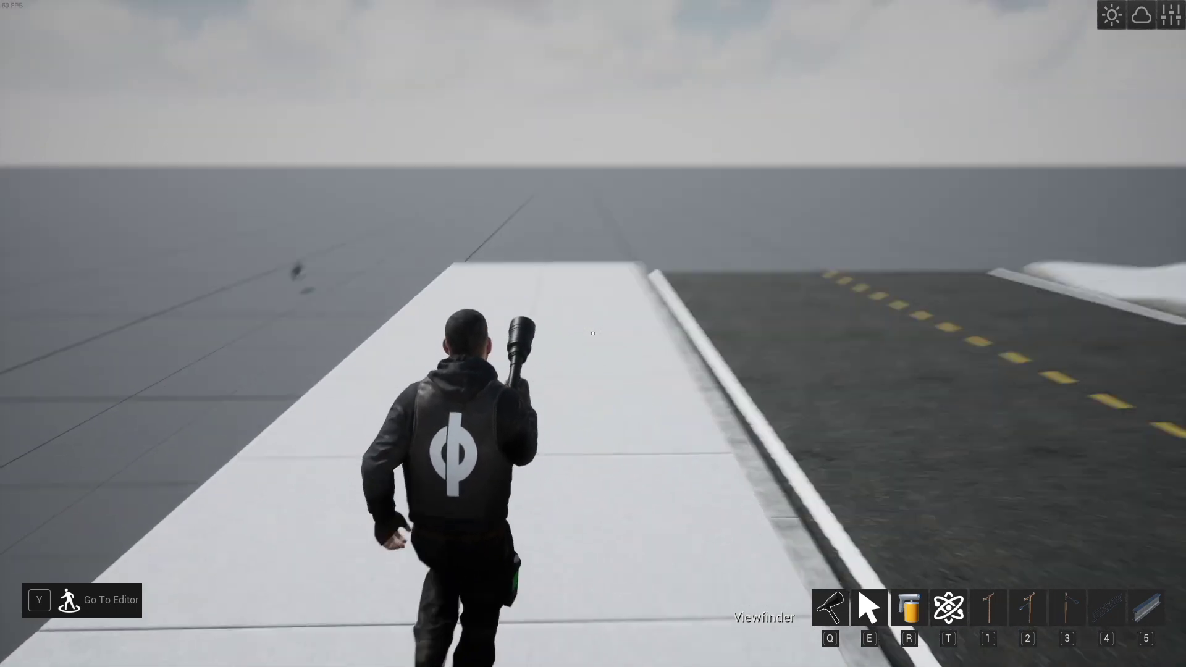
pyautogui.press('1')
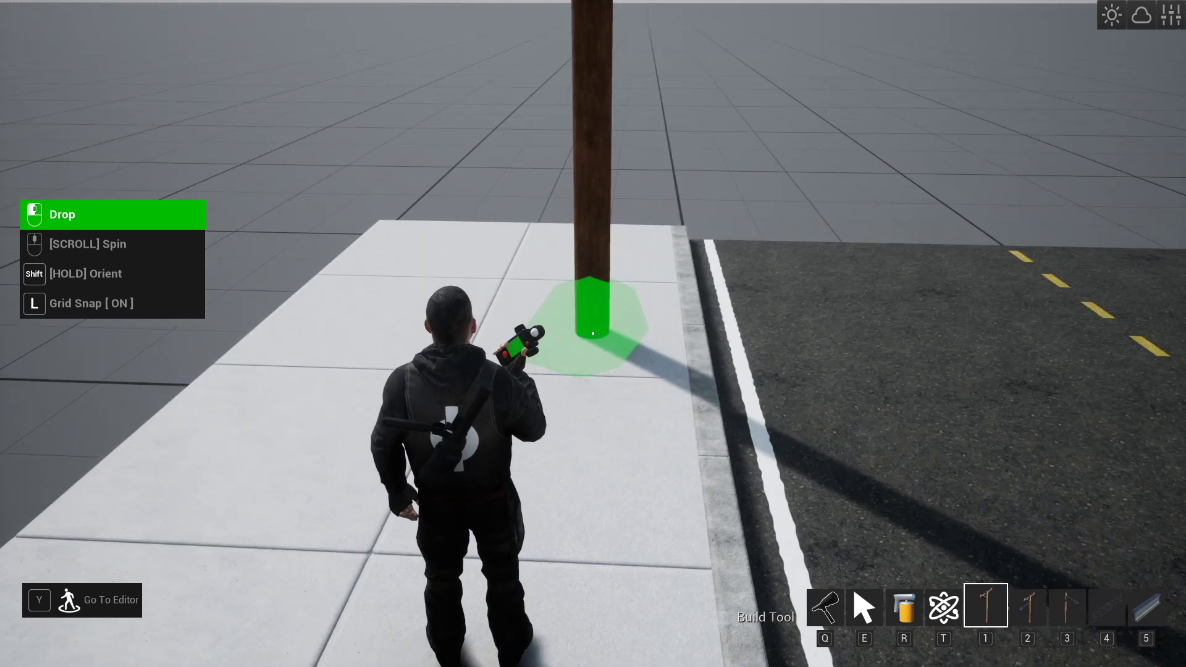
pyautogui.press('2')
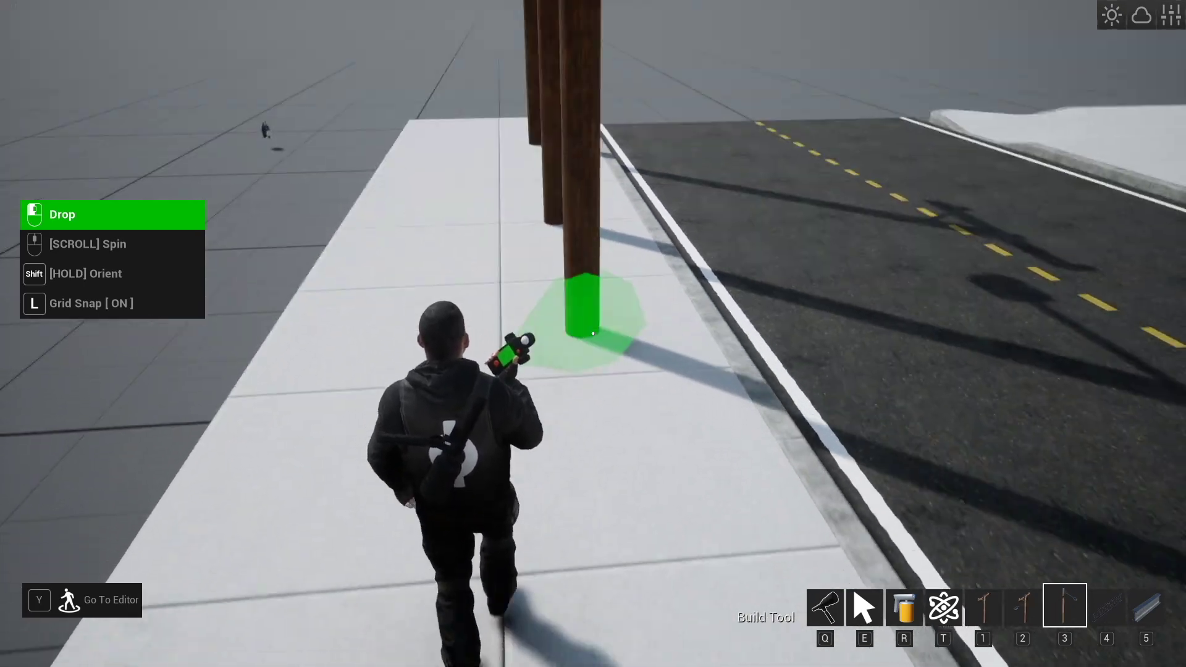
pyautogui.click(593, 333)
pyautogui.press('q')
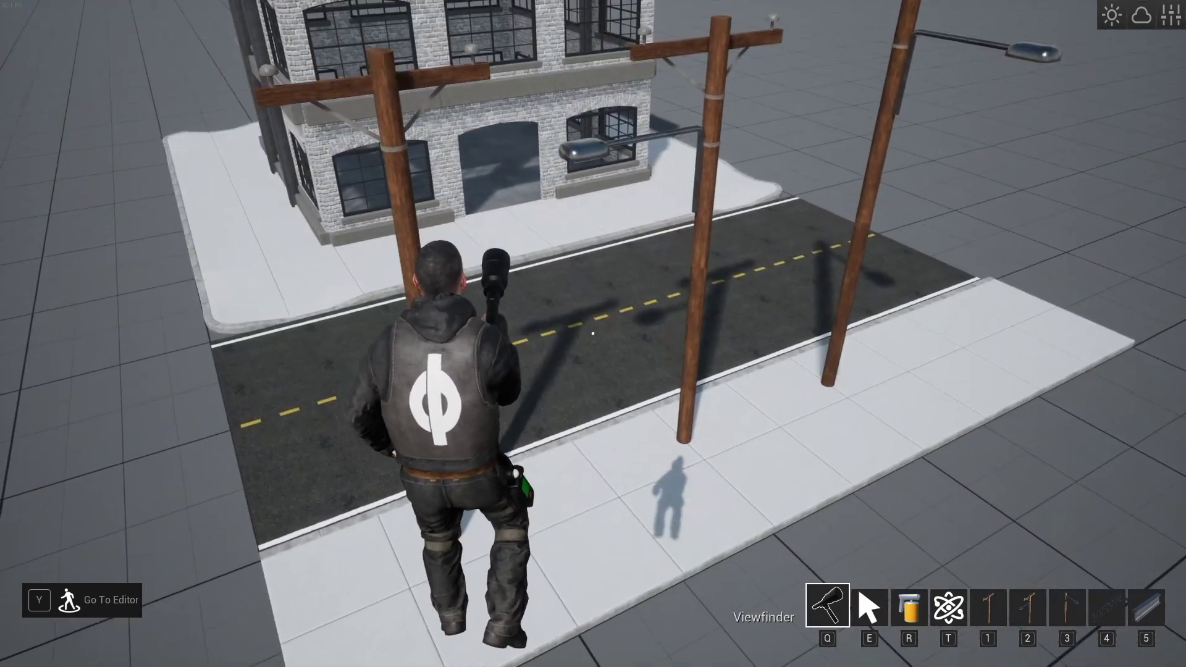
# - In the editor view, reposition the middle utility pole beside the curb and turn its lamp arm away from the road
pyautogui.press('y')
pyautogui.press('a')
pyautogui.moveTo(610, 501); pyautogui.dragTo(824, 503, button='right')
pyautogui.press('s')
pyautogui.press('a')
pyautogui.press('s')
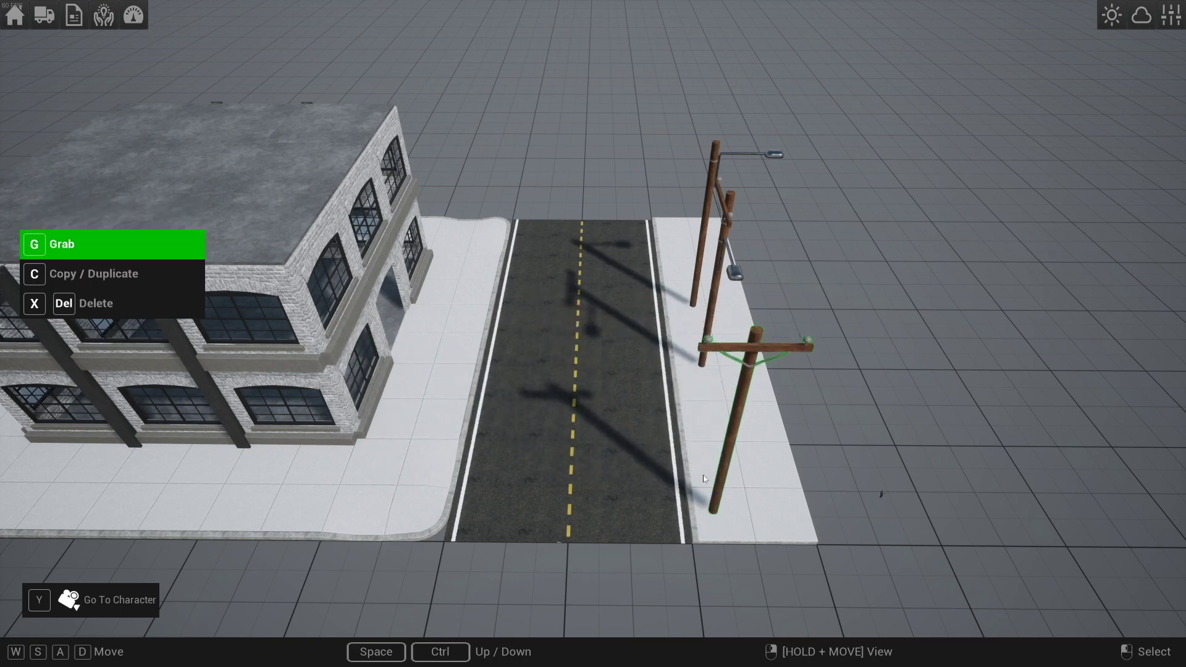
pyautogui.press('w')
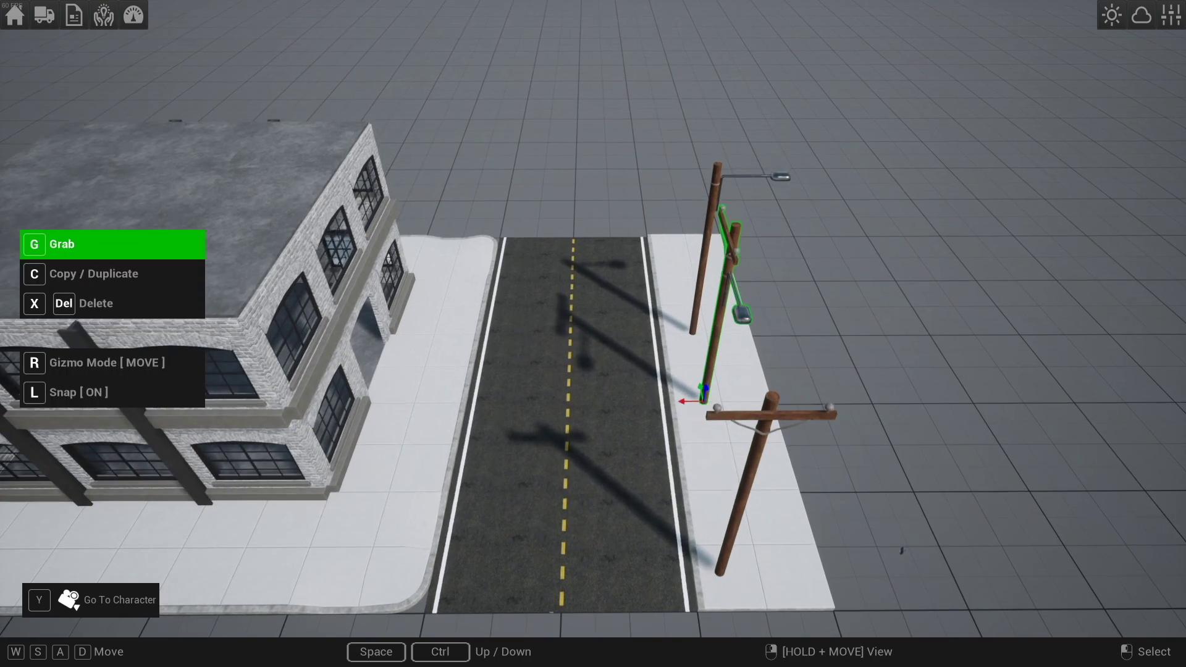
pyautogui.moveTo(665, 372); pyautogui.dragTo(666, 432, button='right')
pyautogui.press('g')
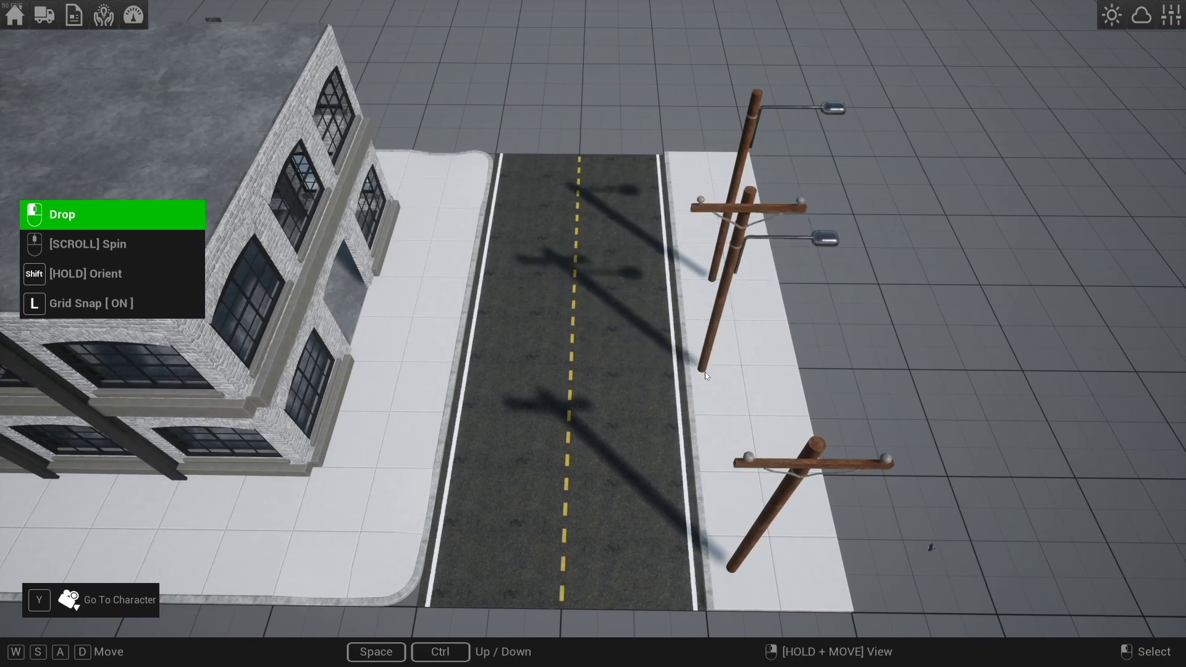
pyautogui.click(704, 378)
# - Move the lamp-only utility pole across the road to the sidewalk corner beside the warehouse, and return to the character view
pyautogui.press('w')
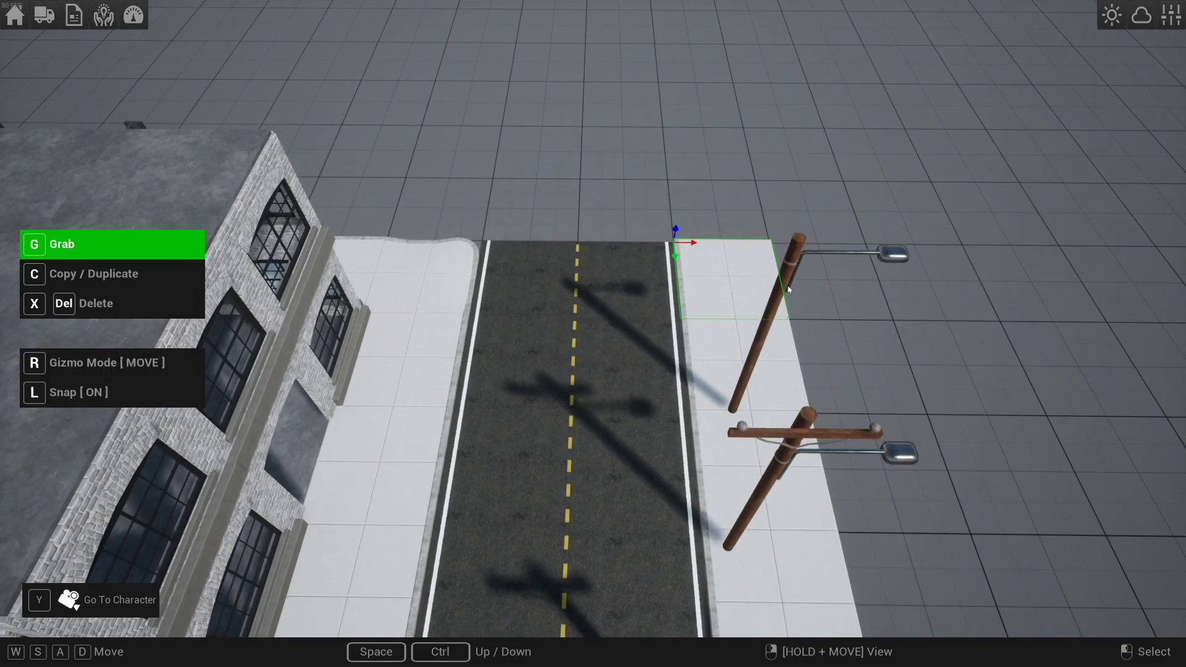
pyautogui.press('w')
pyautogui.press('g')
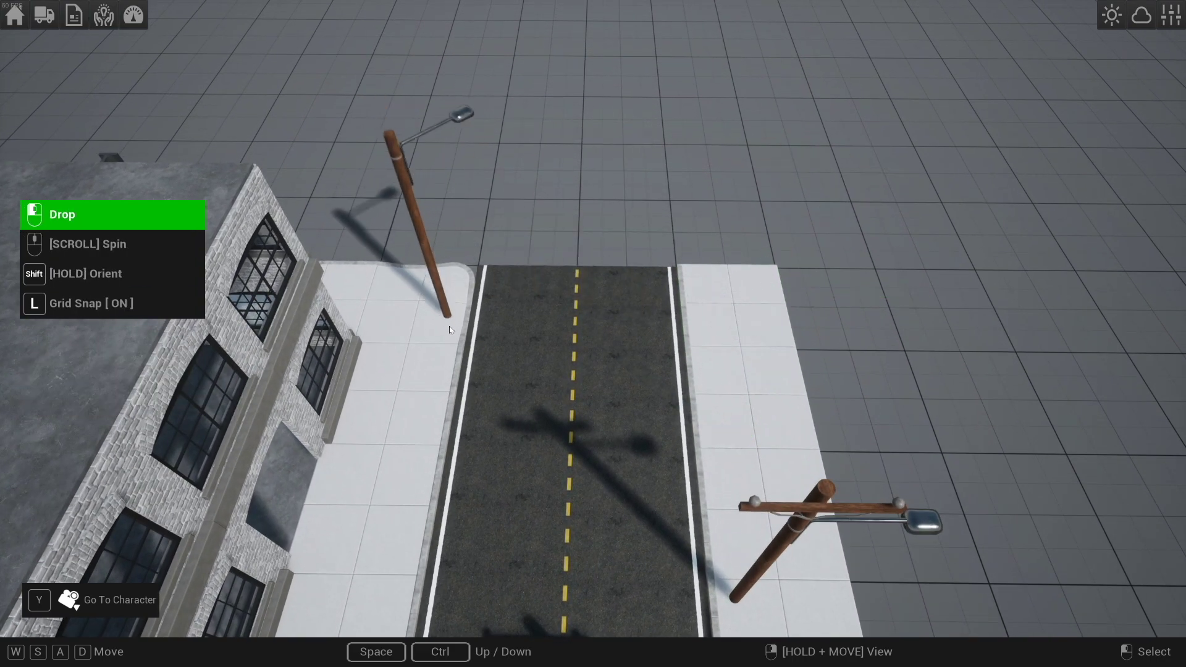
pyautogui.press('y')
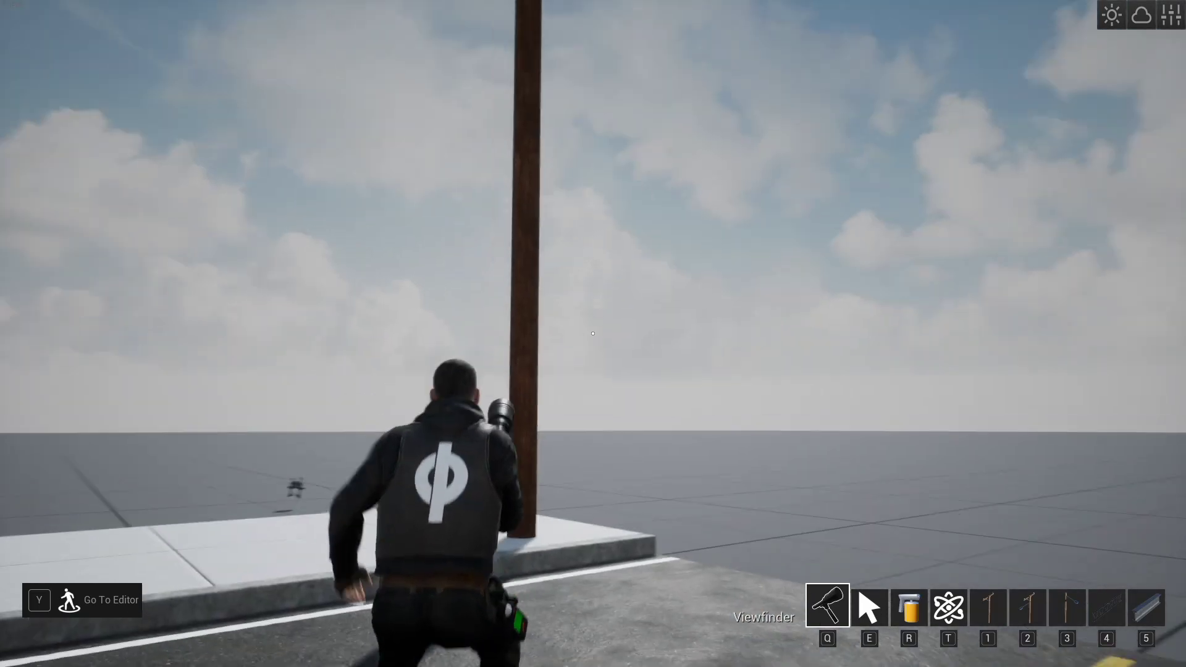
# - Walk around the street and examine the utility poles, road and warehouse from several angles
pyautogui.press('w')
pyautogui.press('s')
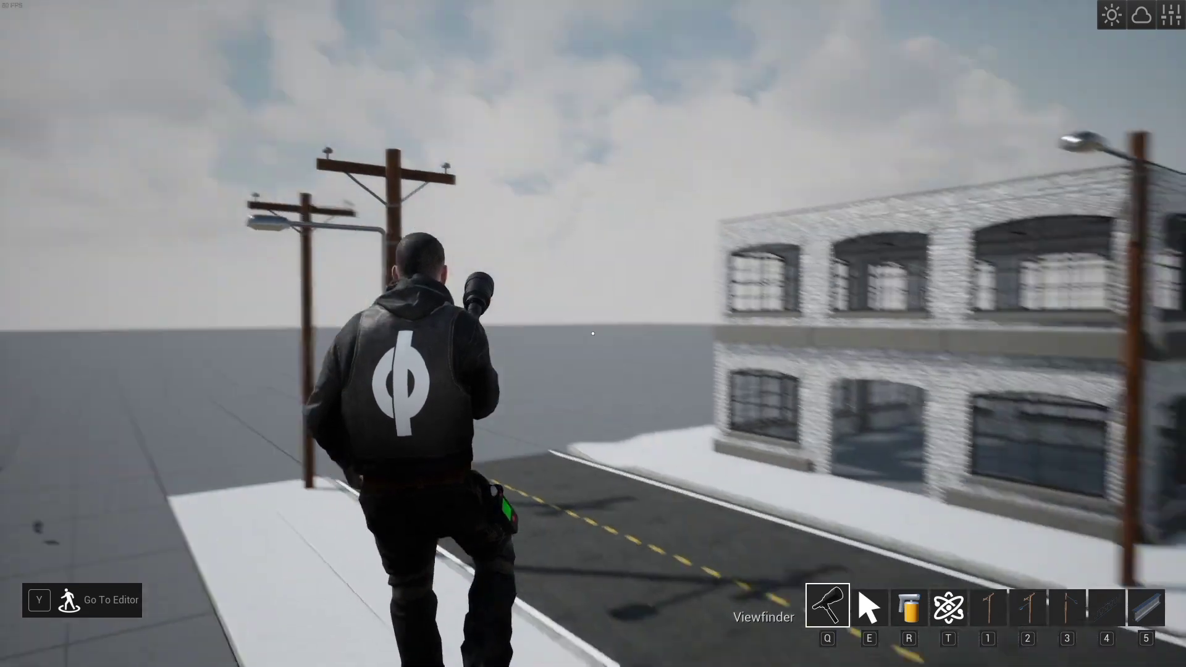
pyautogui.press('a')
pyautogui.press('a')
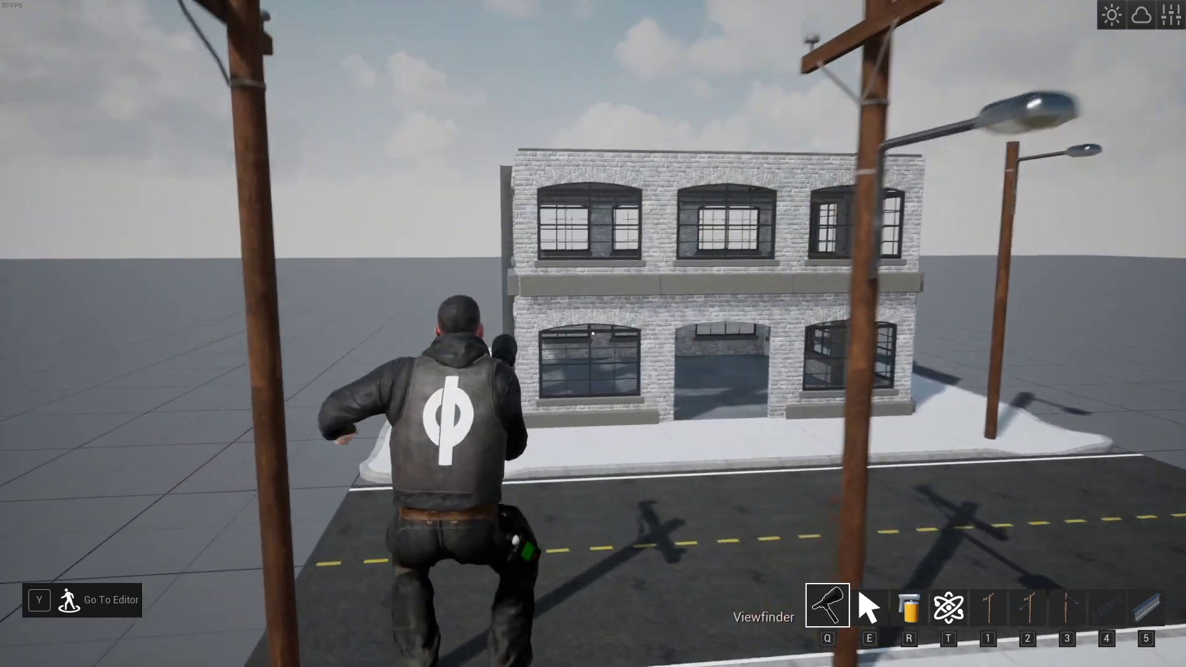
pyautogui.press('w')
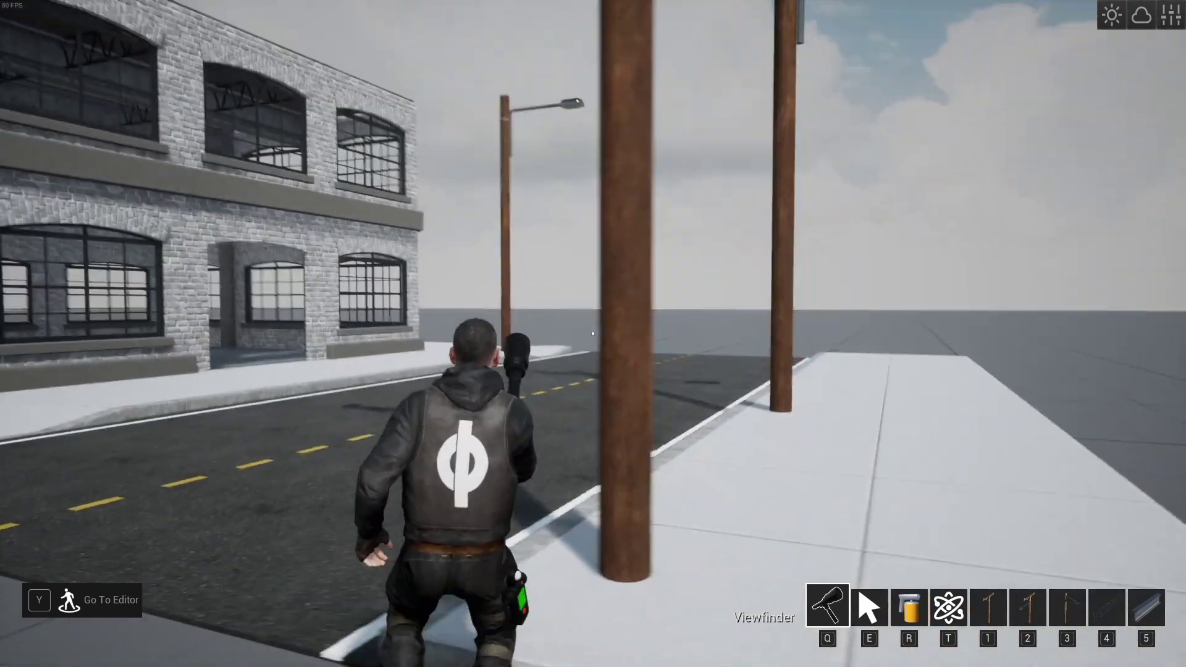
pyautogui.press('d')
pyautogui.press('s')
pyautogui.press('s')
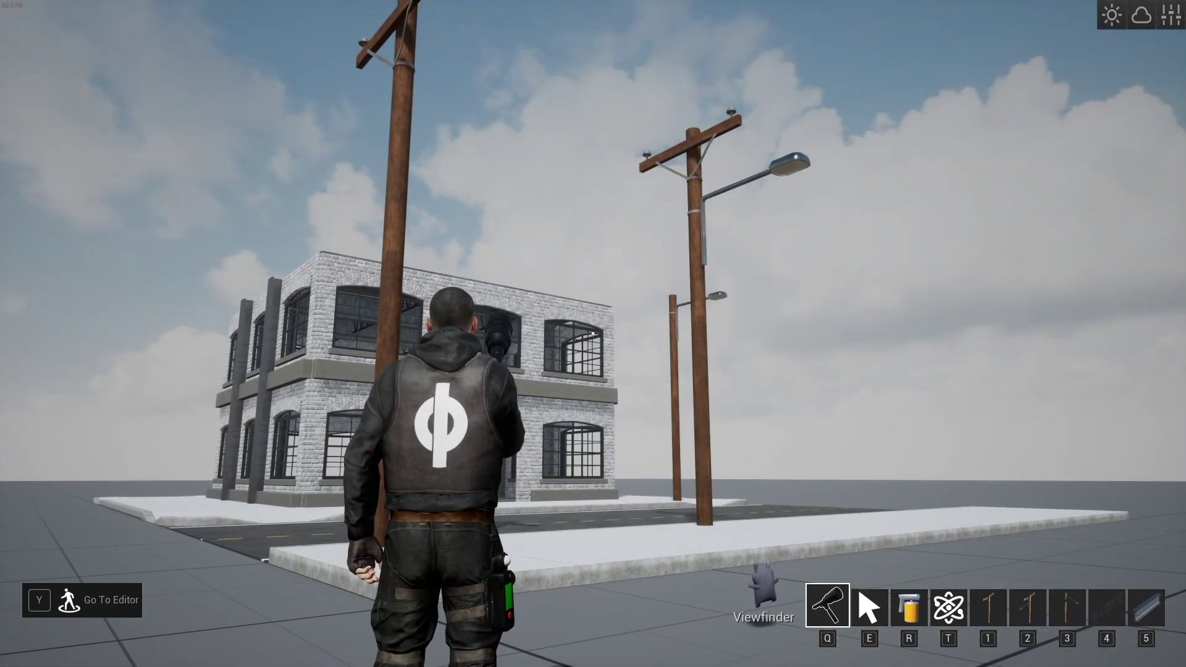
pyautogui.press('w')
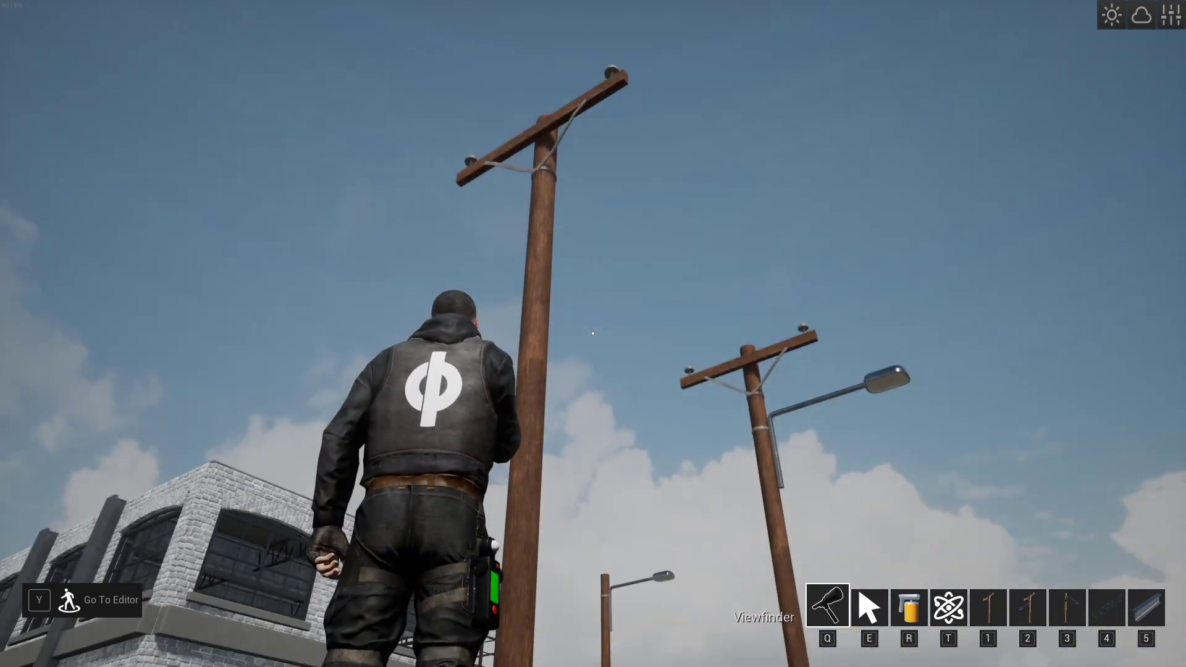
pyautogui.press('w')
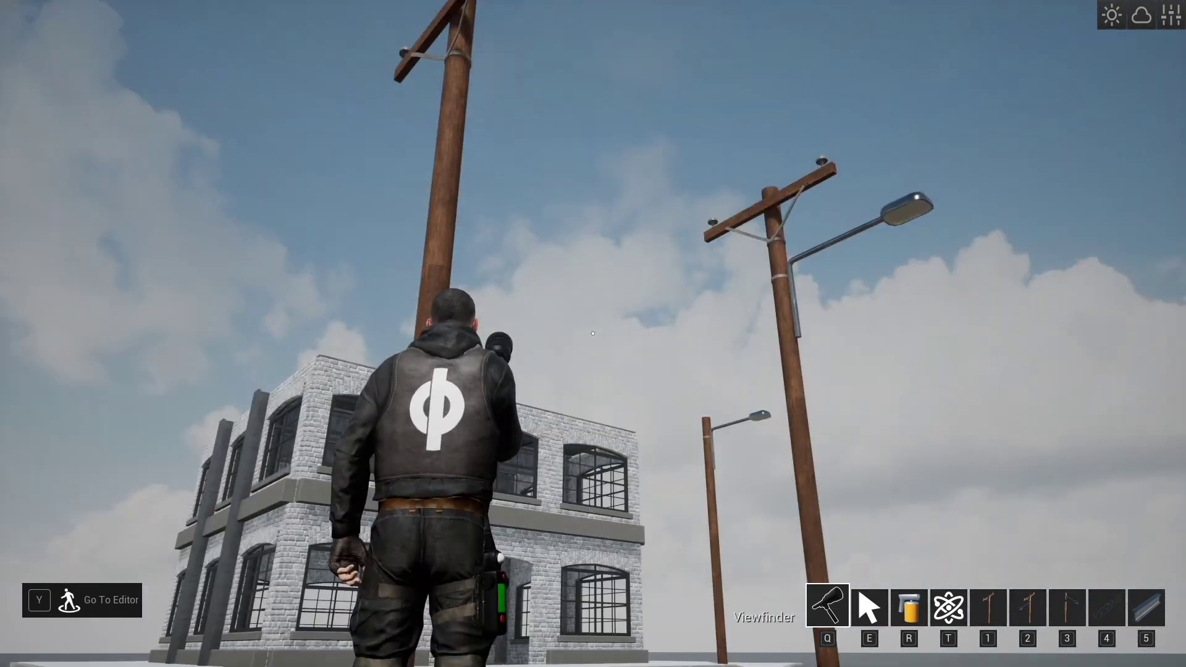
pyautogui.press('w')
pyautogui.press('w')
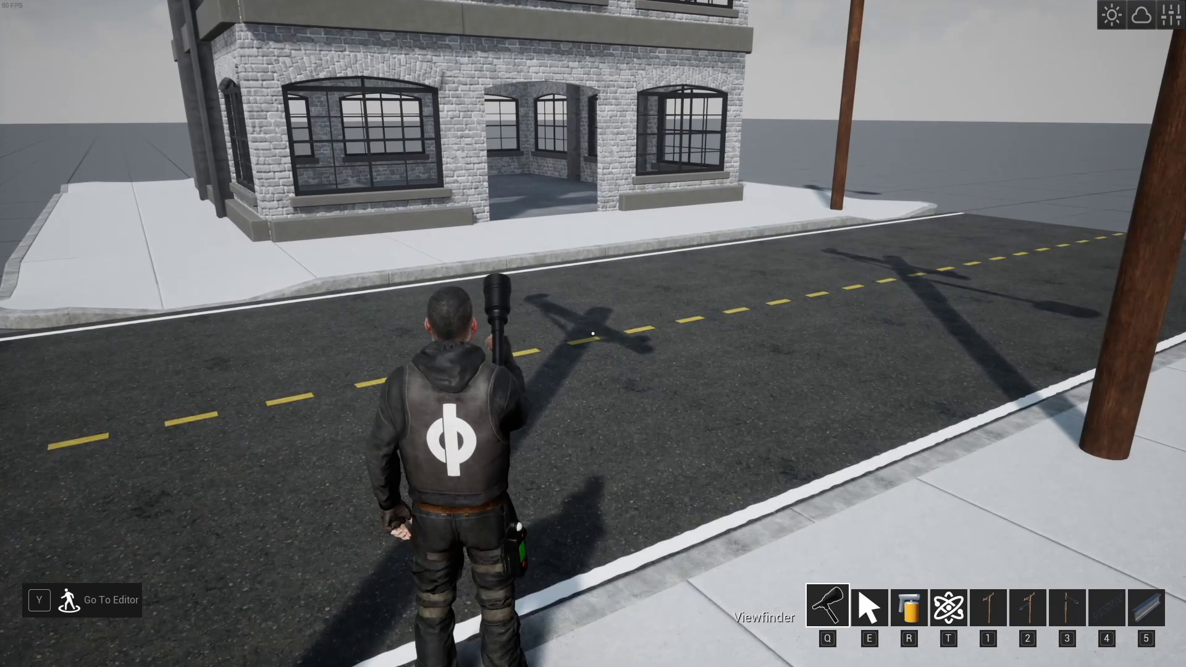
pyautogui.press('d')
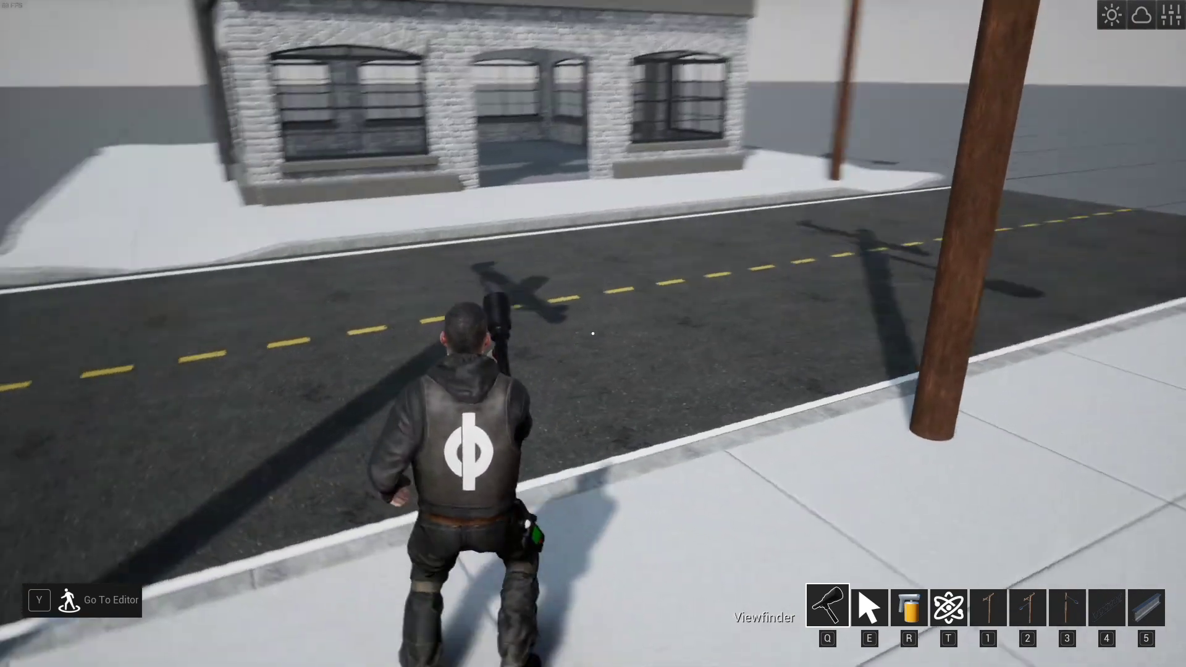
pyautogui.press('a')
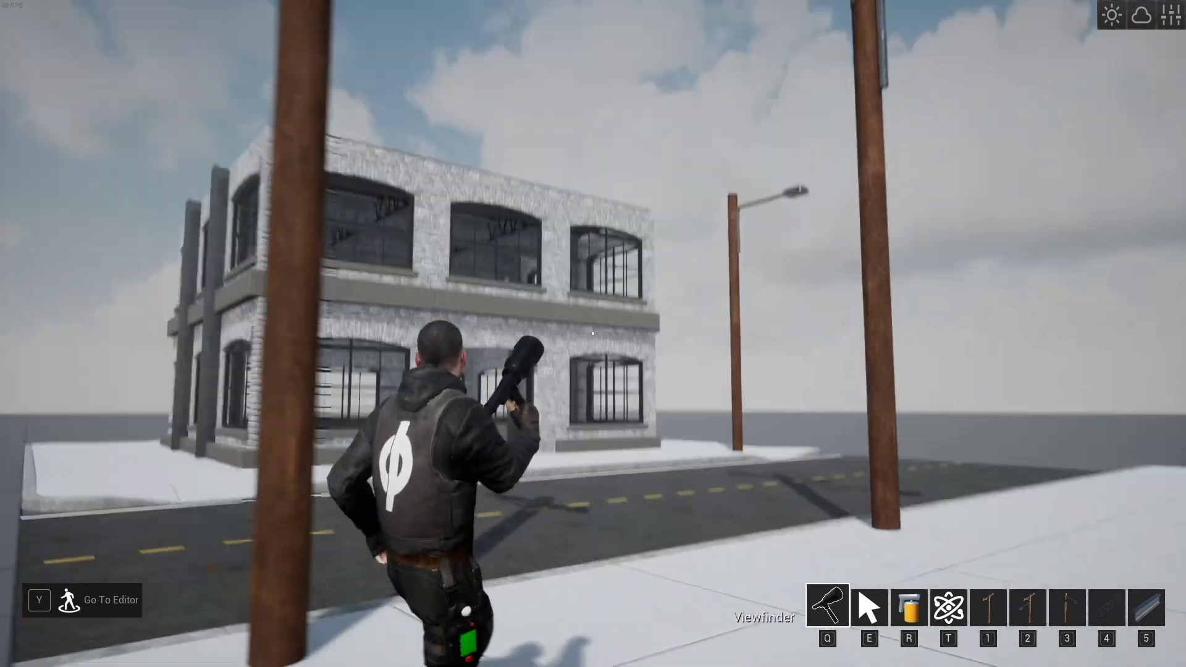
pyautogui.press('w')
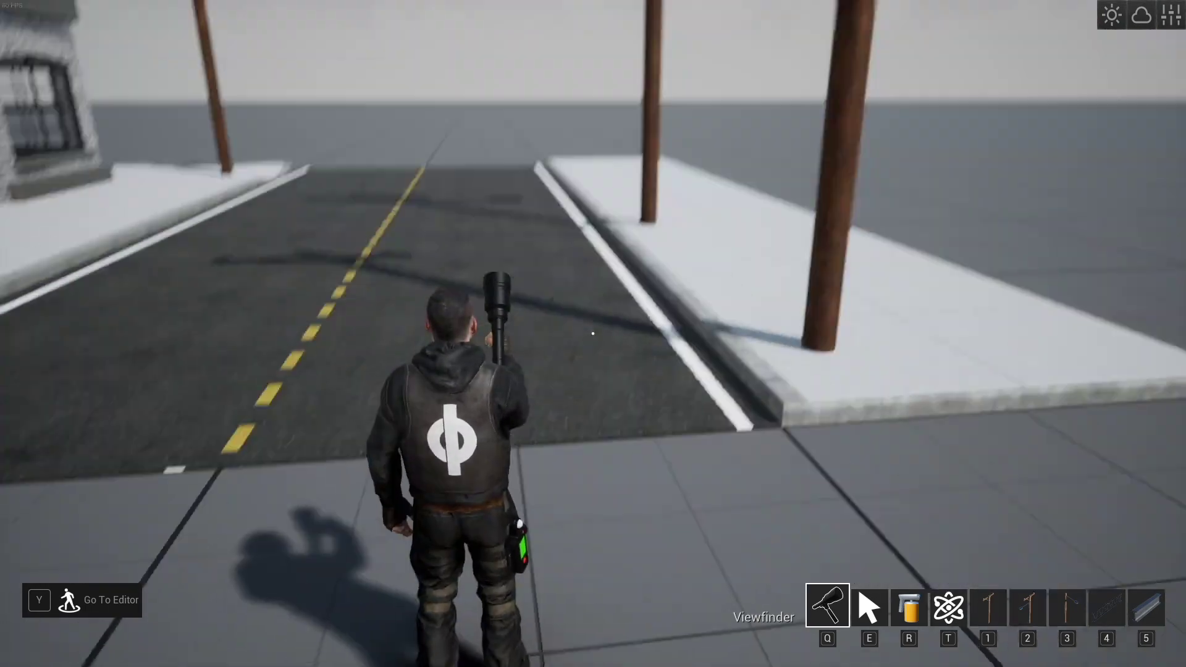
pyautogui.press('d')
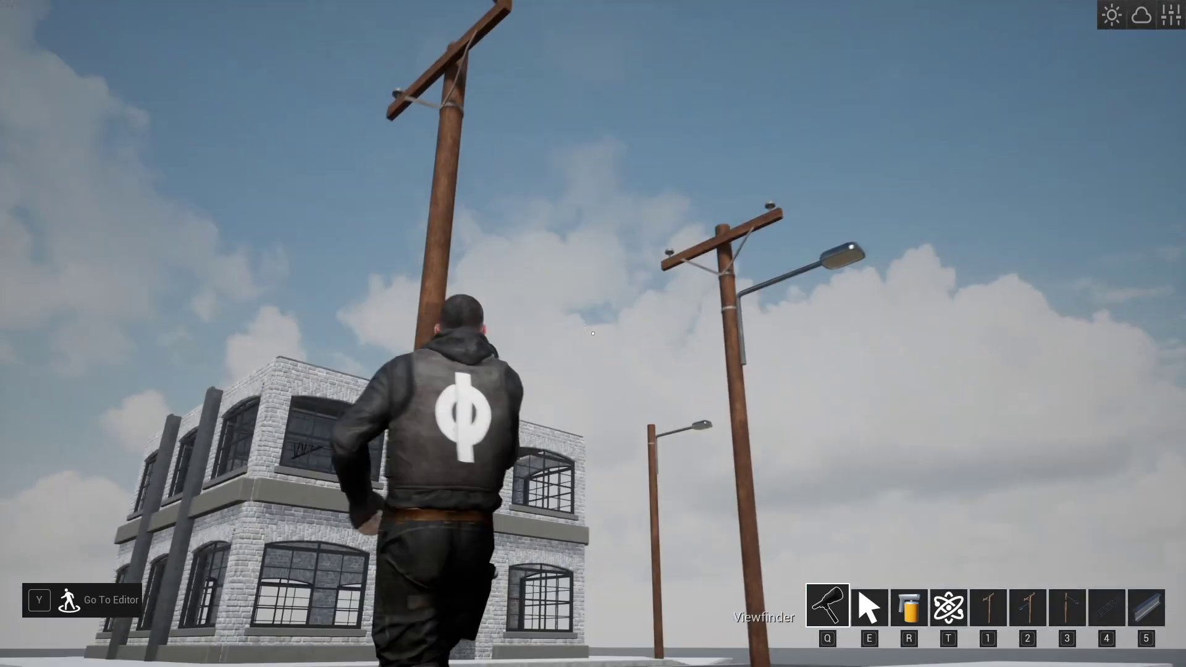
pyautogui.press('a')
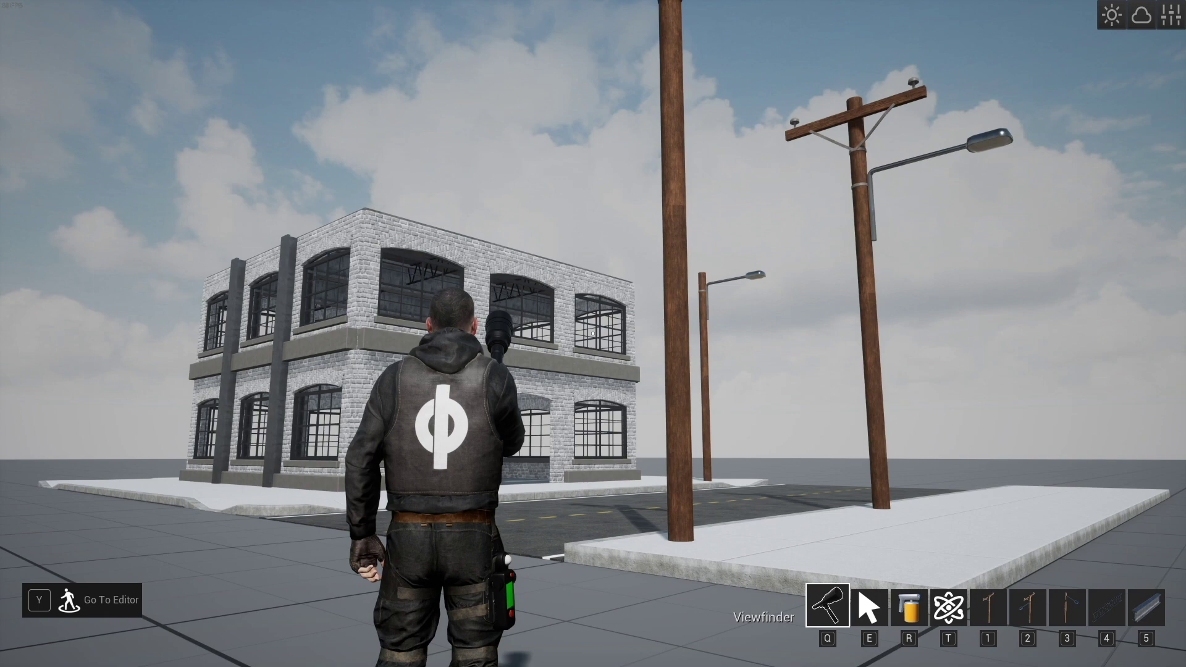
pyautogui.press('w')
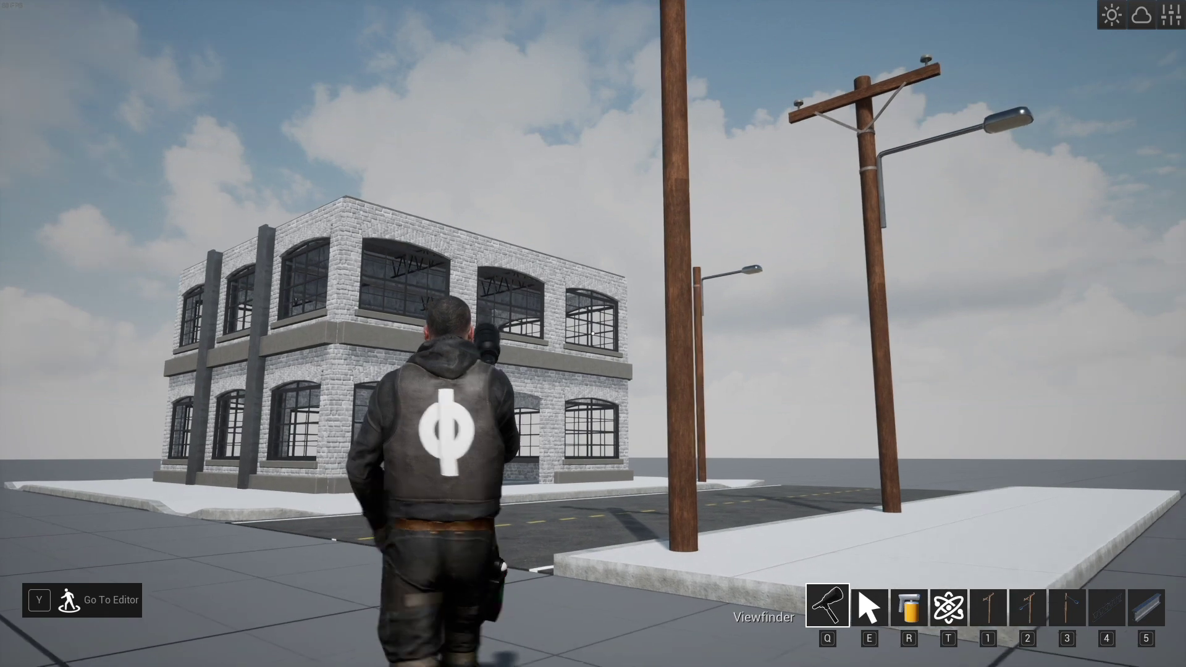
pyautogui.press('a')
pyautogui.press('w')
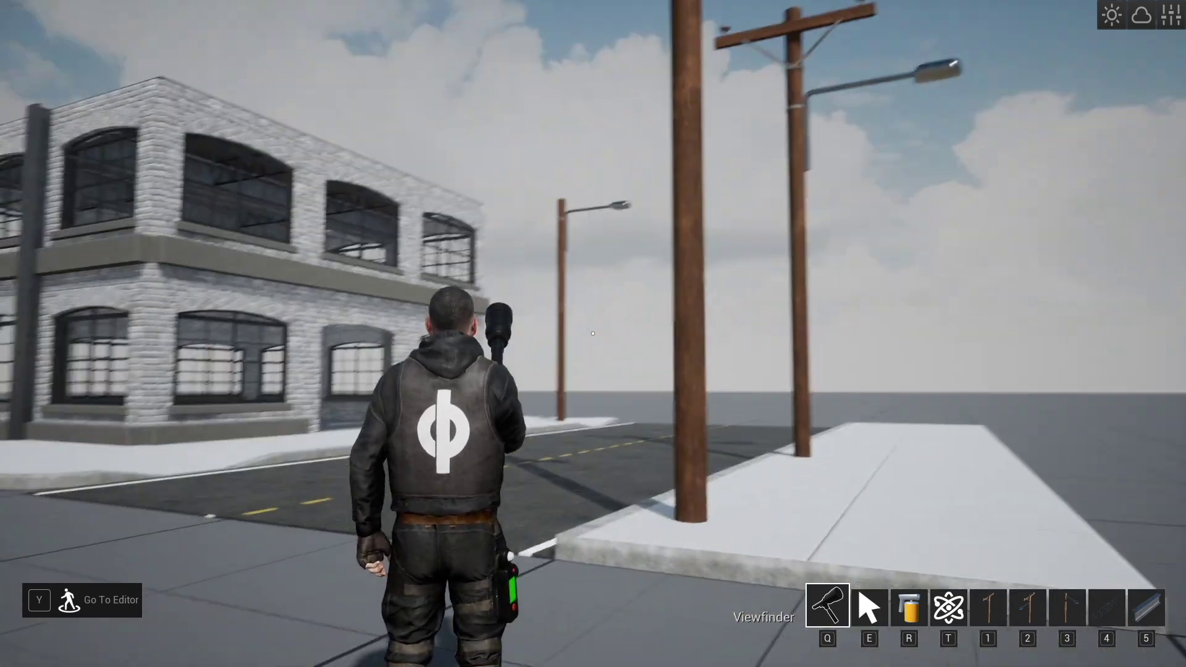